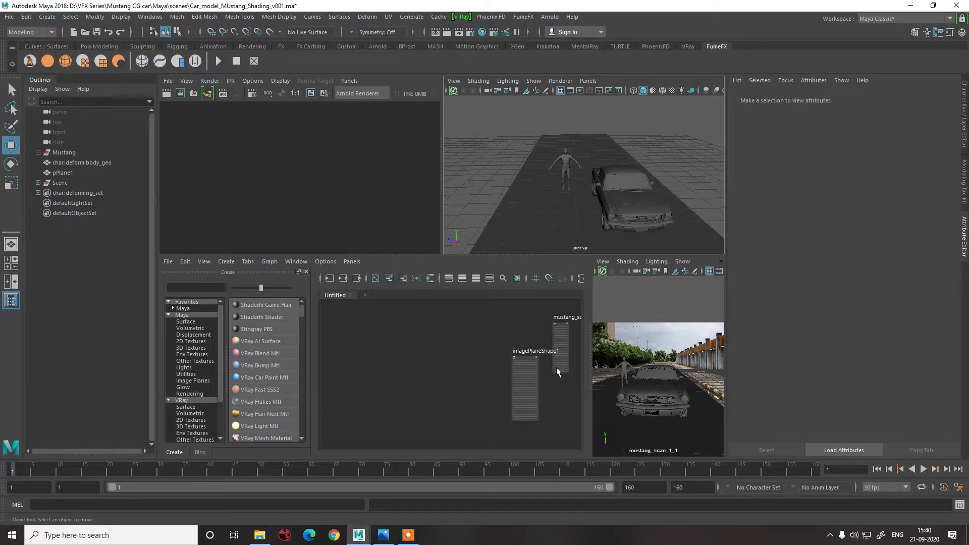
Set the mustang_scan_1_1 camera's near clip plane to 0.01 and far clip plane to 10000
{"action": "left_click_drag", "start_coordinate": [592, 360], "coordinate": [464, 373]}
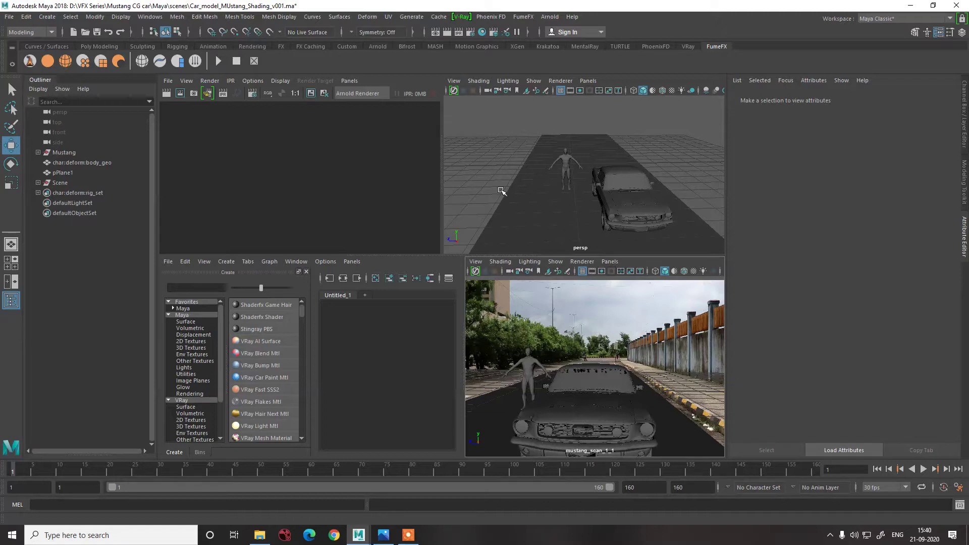
{"action": "left_click", "coordinate": [475, 261]}
{"action": "left_click", "coordinate": [483, 280]}
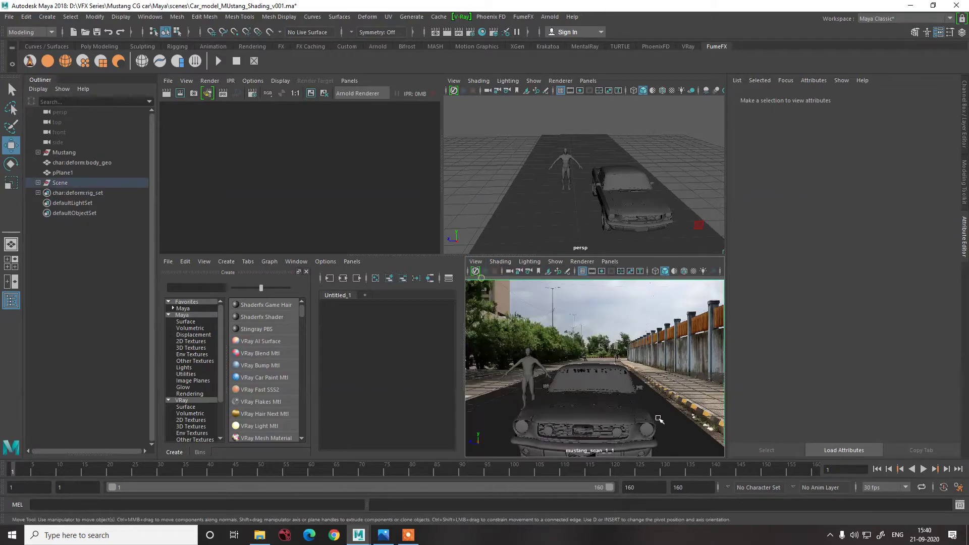
{"action": "scroll", "coordinate": [808, 311], "scroll_direction": "down", "scroll_amount": 2}
{"action": "scroll", "coordinate": [807, 310], "scroll_direction": "down", "scroll_amount": 3}
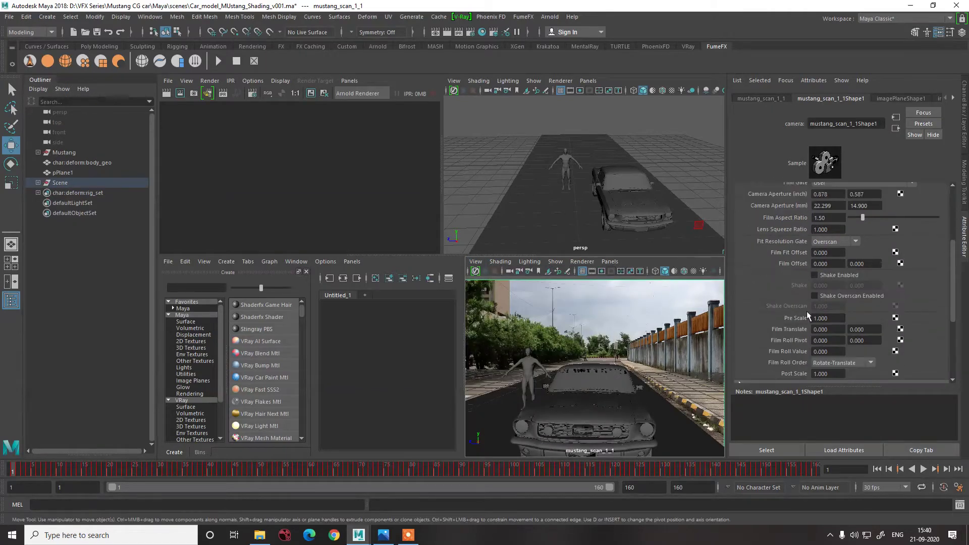
{"action": "scroll", "coordinate": [825, 322], "scroll_direction": "up", "scroll_amount": 3}
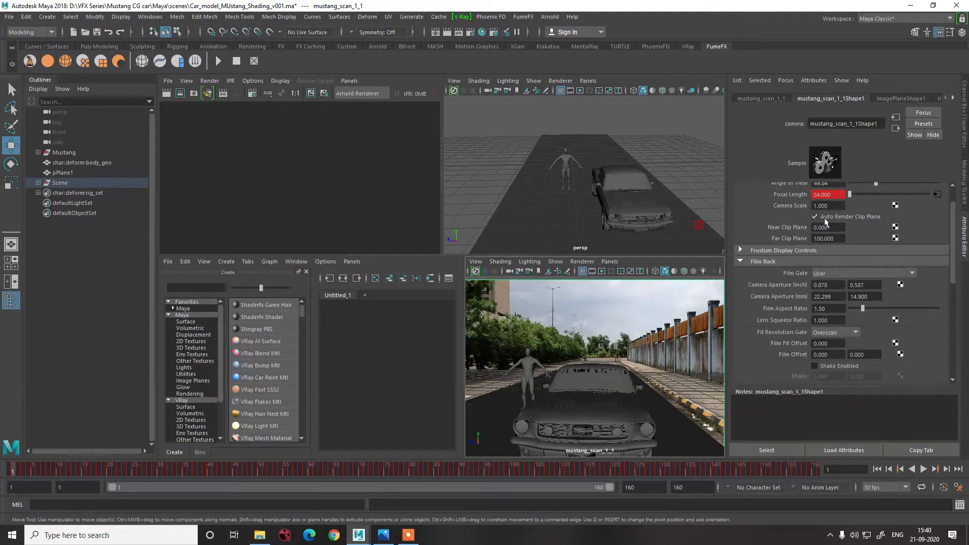
{"action": "double_click", "coordinate": [824, 226]}
{"action": "type", "text": "0.01"}
{"action": "key", "text": "Return"}
{"action": "double_click", "coordinate": [819, 239]}
{"action": "type", "text": "10000"}
{"action": "key", "text": "Return"}
{"action": "left_click", "coordinate": [494, 172]}
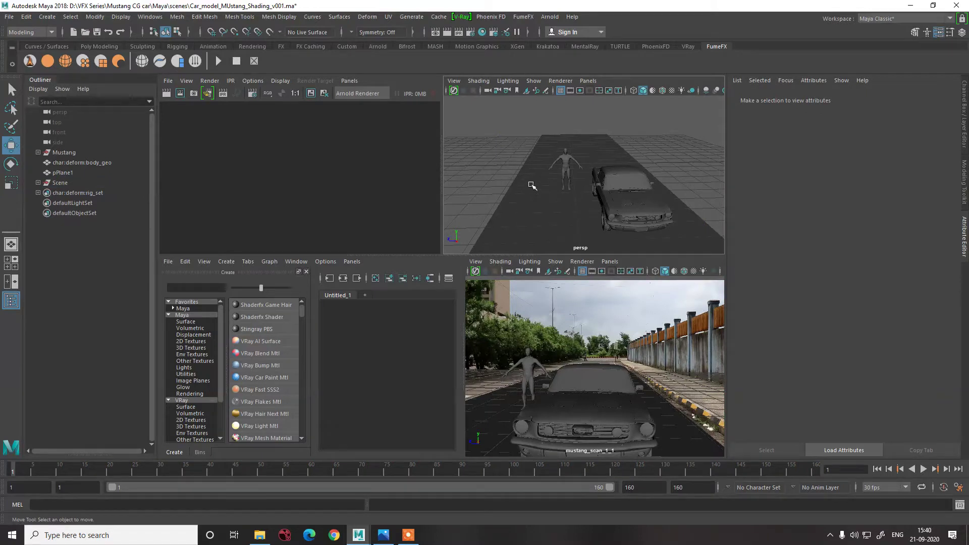
Show the gate mask in the mustang_scan_1_1 camera view
{"action": "scroll", "coordinate": [531, 185], "scroll_direction": "down", "scroll_amount": 5}
{"action": "left_click_drag", "start_coordinate": [530, 221], "coordinate": [514, 214], "text": "alt"}
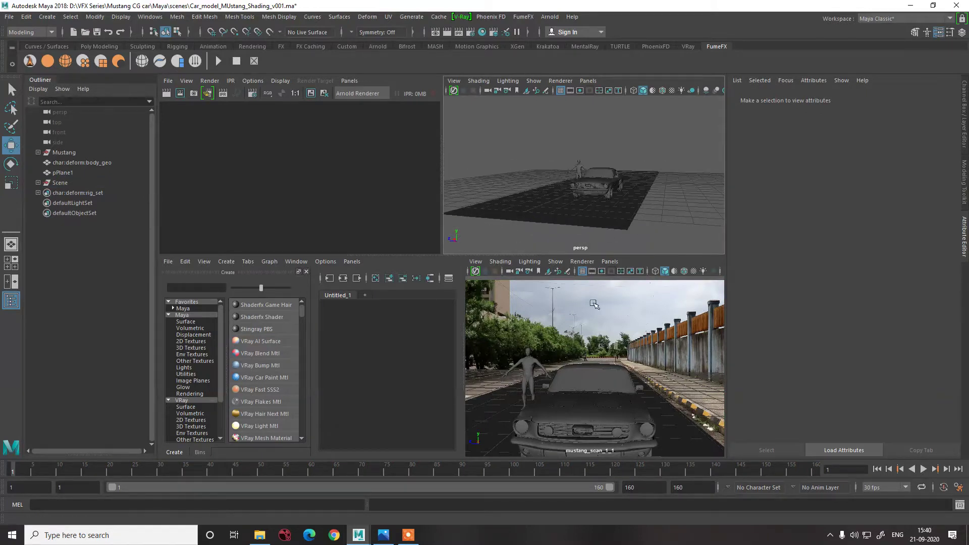
{"action": "left_click", "coordinate": [610, 271]}
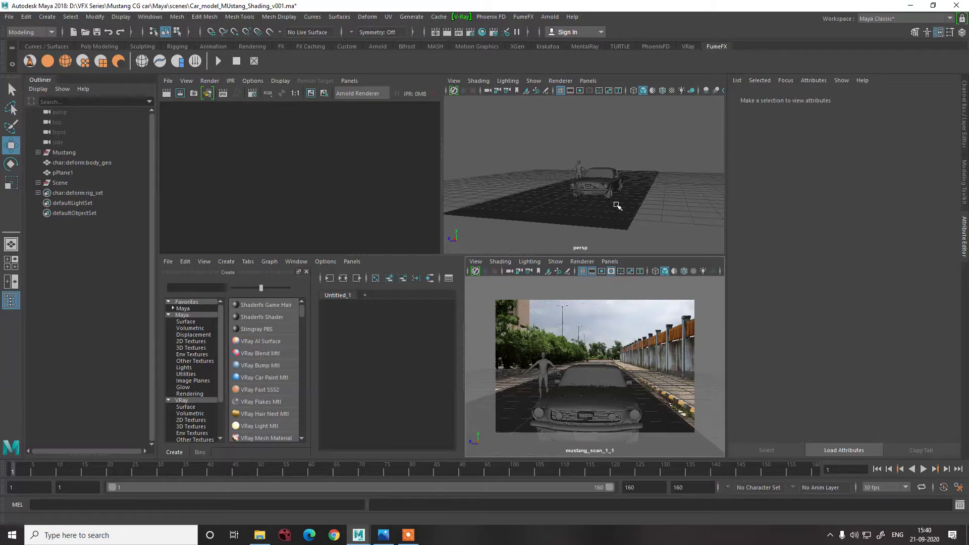
Move the Mustang farther back along the road and hide the human reference figure
{"action": "left_click_drag", "start_coordinate": [617, 206], "coordinate": [572, 217], "text": "alt"}
{"action": "left_click", "coordinate": [67, 153]}
{"action": "left_click", "coordinate": [507, 141]}
{"action": "left_click", "coordinate": [575, 180]}
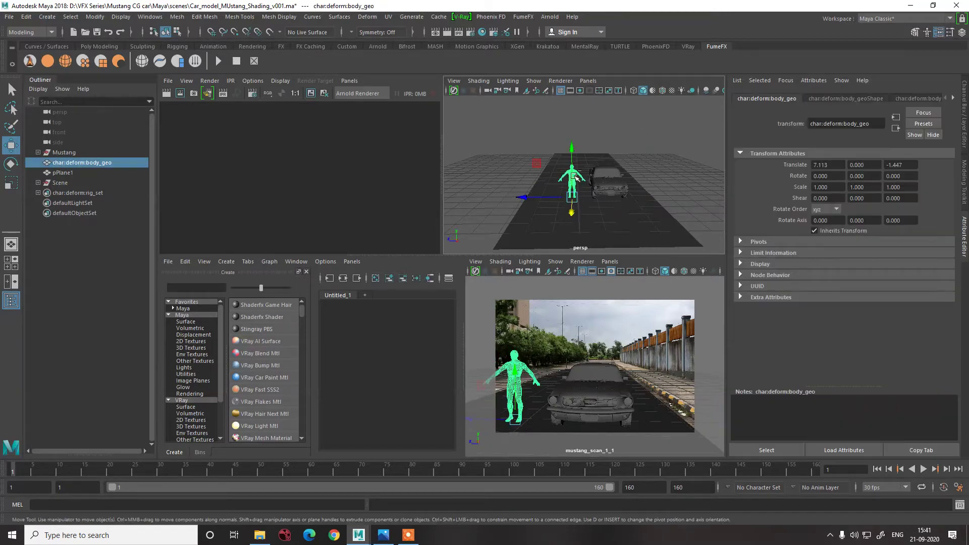
{"action": "key", "text": "ctrl+h"}
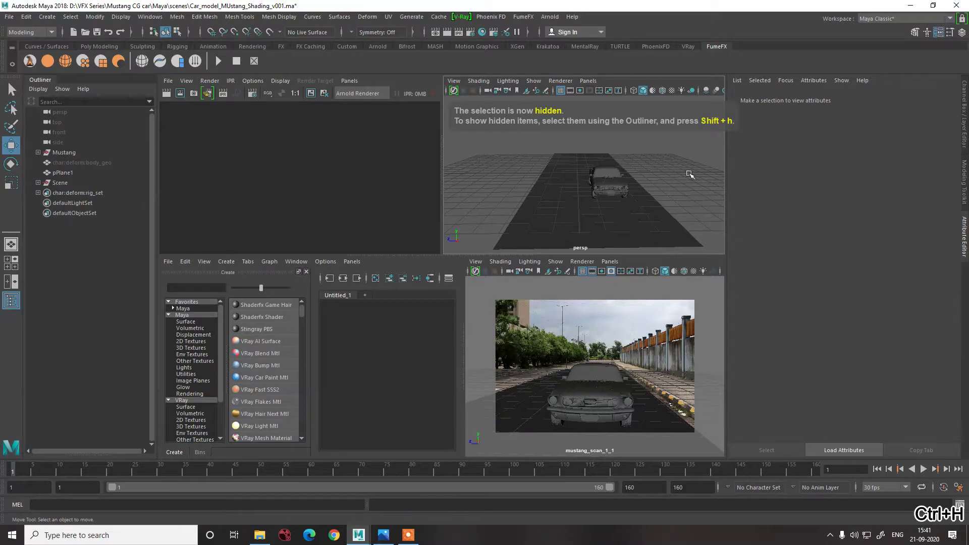
Widen the road plane slightly by scaling it to about 1.07 along Z
{"action": "left_click_drag", "start_coordinate": [666, 194], "coordinate": [647, 199], "text": "alt"}
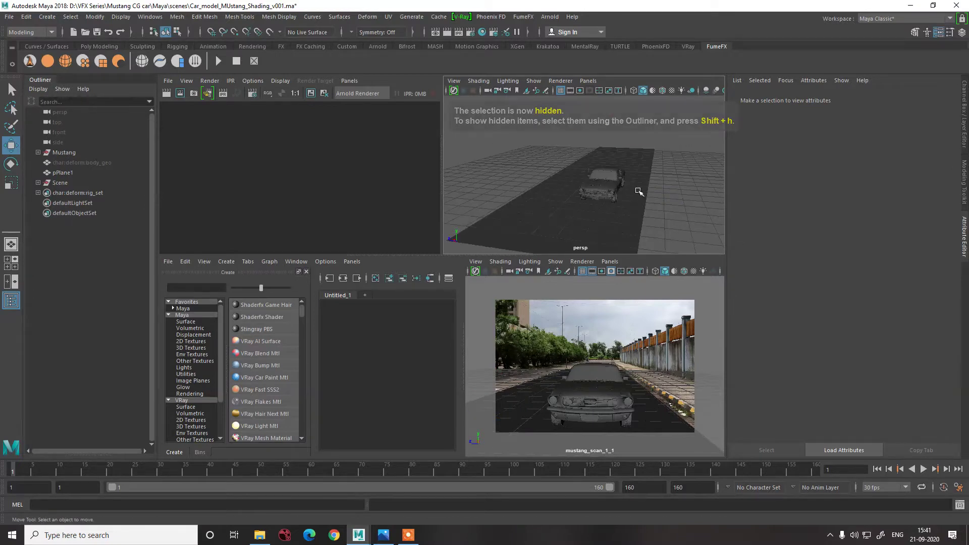
{"action": "left_click", "coordinate": [641, 199]}
{"action": "key", "text": "r"}
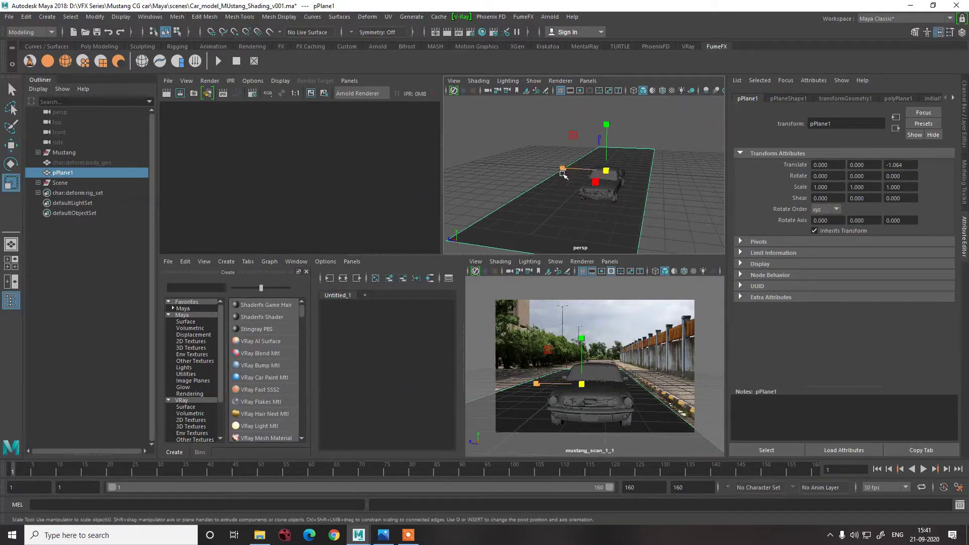
{"action": "left_click_drag", "start_coordinate": [561, 170], "coordinate": [560, 171]}
{"action": "left_click", "coordinate": [683, 207]}
{"action": "key", "text": "w"}
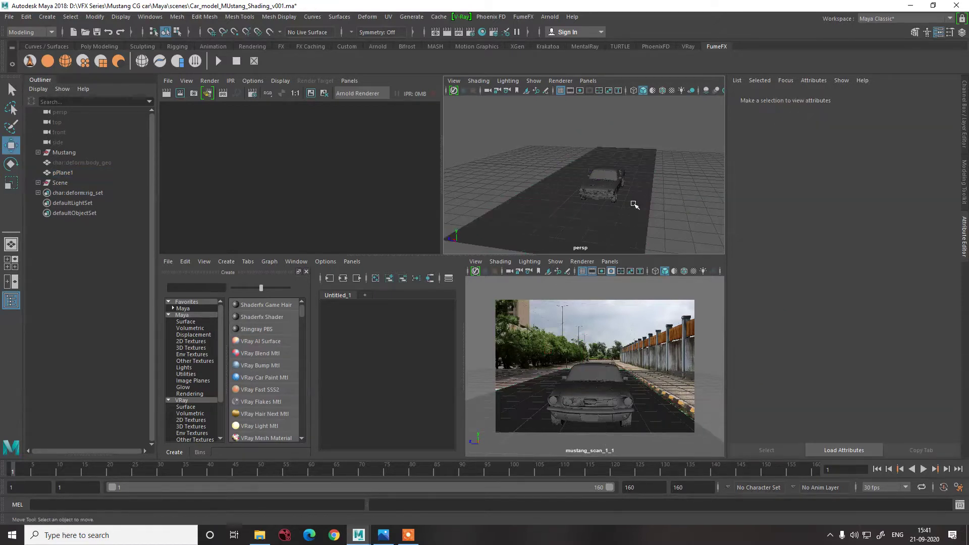
{"action": "left_click", "coordinate": [634, 205]}
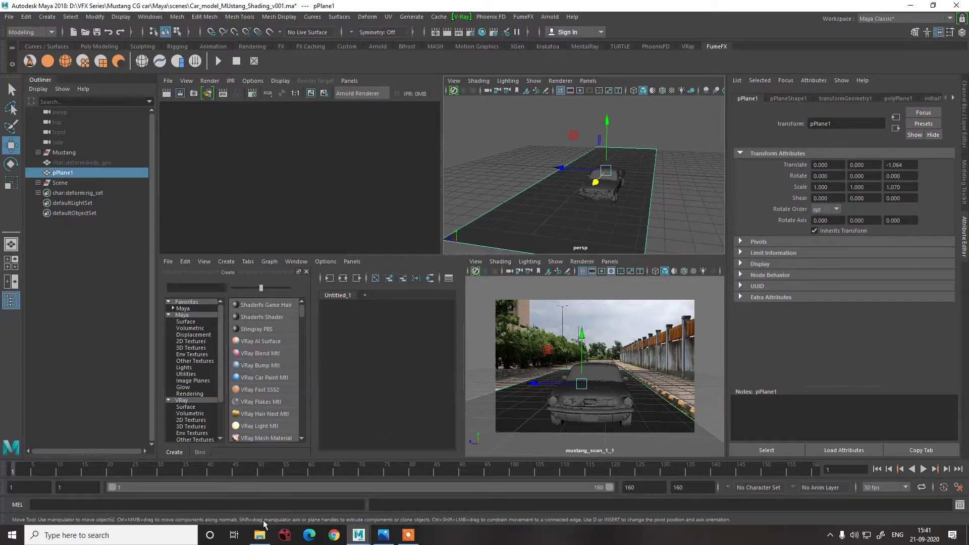
Switch to File Explorer and open the 1967-Ford-Mustang-Shelby-GT500-1300-91 picture from the Reference folder
{"action": "left_click", "coordinate": [260, 535]}
{"action": "left_click", "coordinate": [253, 214]}
{"action": "left_click", "coordinate": [211, 146]}
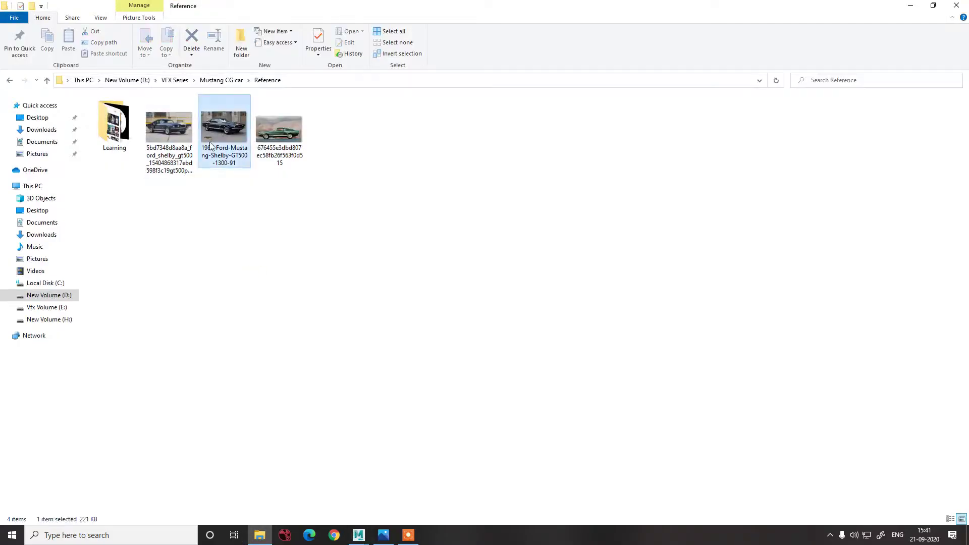
{"action": "double_click", "coordinate": [211, 146]}
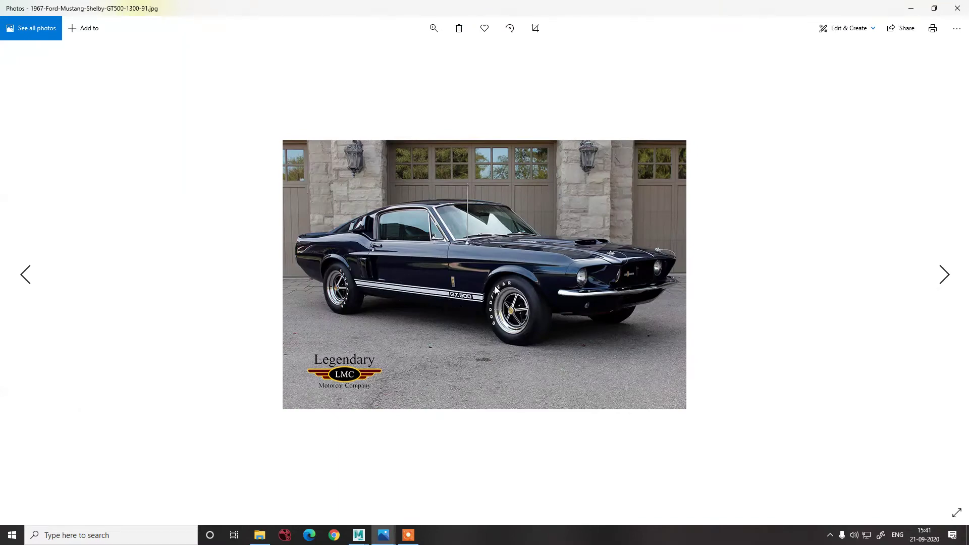
Compare the reference photos of the Shelby GT500, examining the body paint, stripes, chrome and wheels
{"action": "key", "text": "Left"}
{"action": "key", "text": "Right"}
{"action": "key", "text": "Right"}
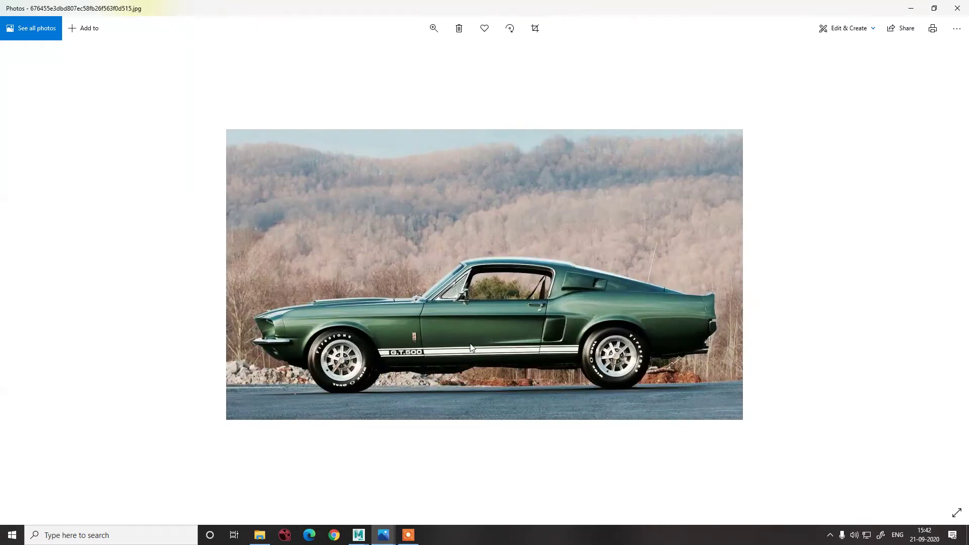
{"action": "key", "text": "Left"}
{"action": "key", "text": "Right"}
{"action": "key", "text": "Left"}
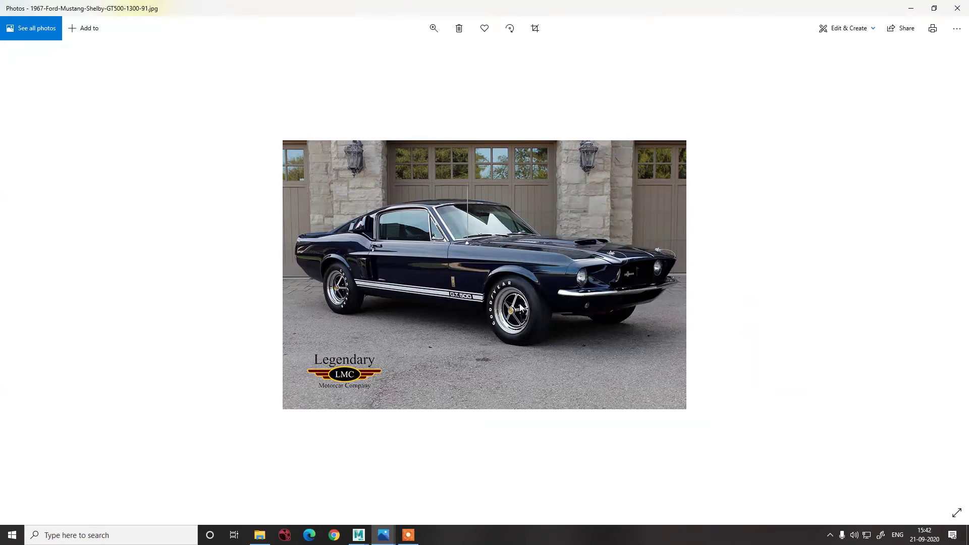
{"action": "key", "text": "Left"}
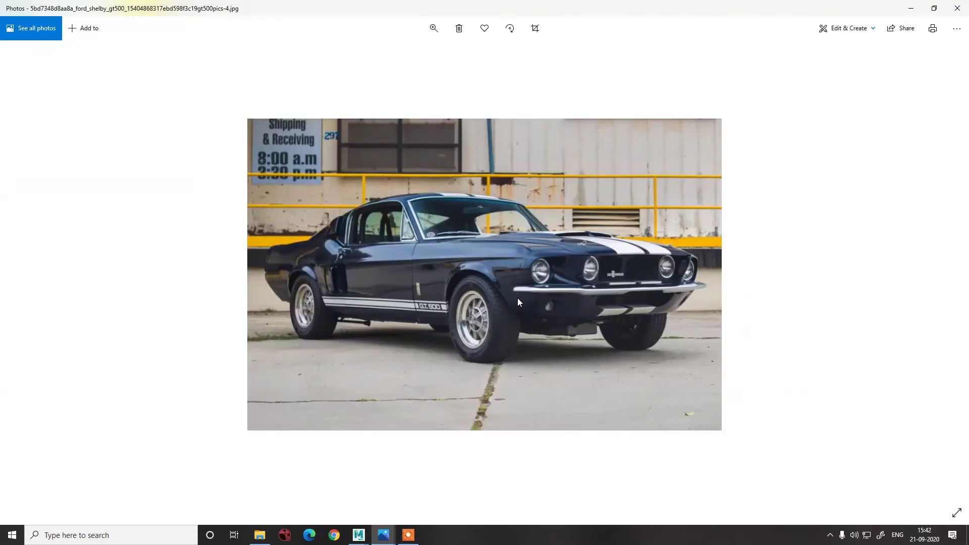
{"action": "key", "text": "Right"}
{"action": "key", "text": "Left"}
{"action": "key", "text": "Right"}
Switch to Chrome and search Google Images for "ford mustang shelby 1967"
{"action": "left_click", "coordinate": [334, 535]}
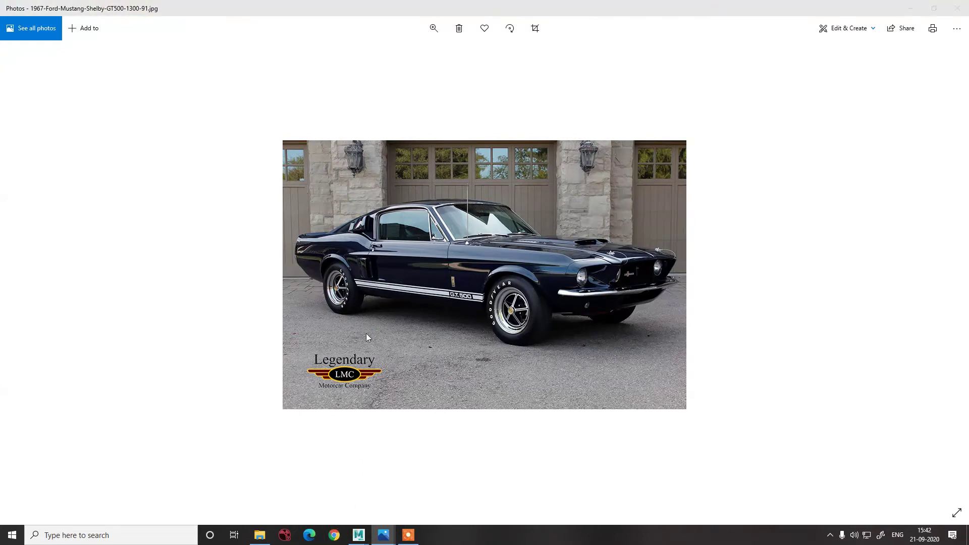
{"action": "type", "text": "ford"}
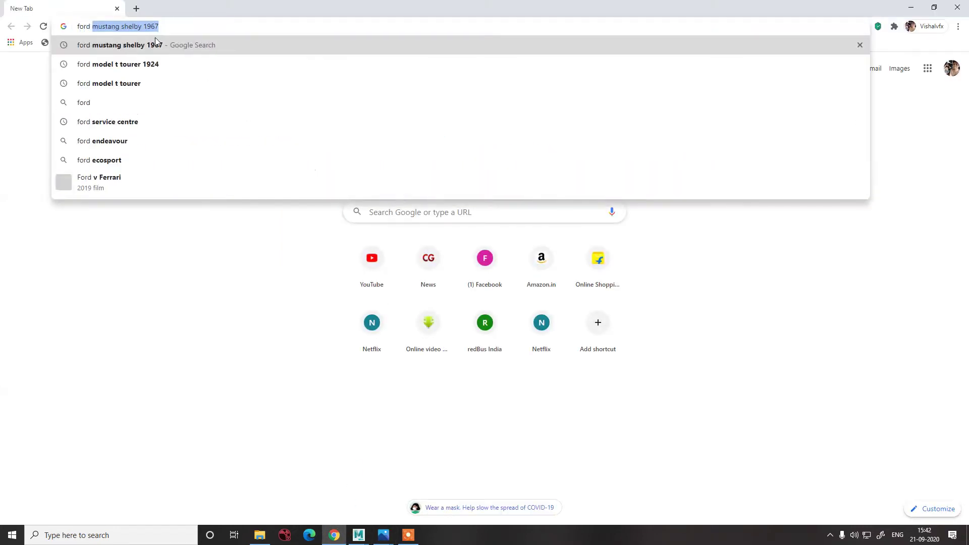
{"action": "key", "text": "Return"}
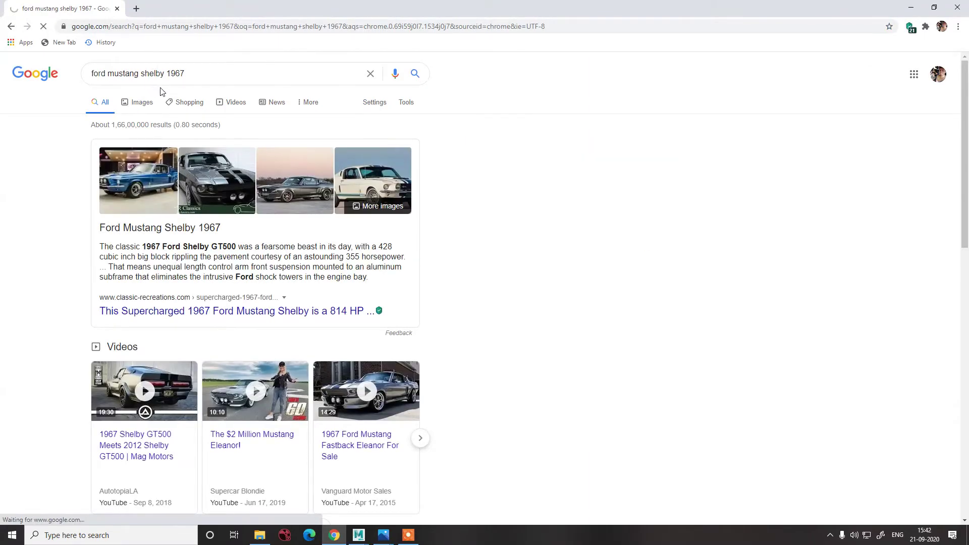
{"action": "left_click", "coordinate": [139, 102]}
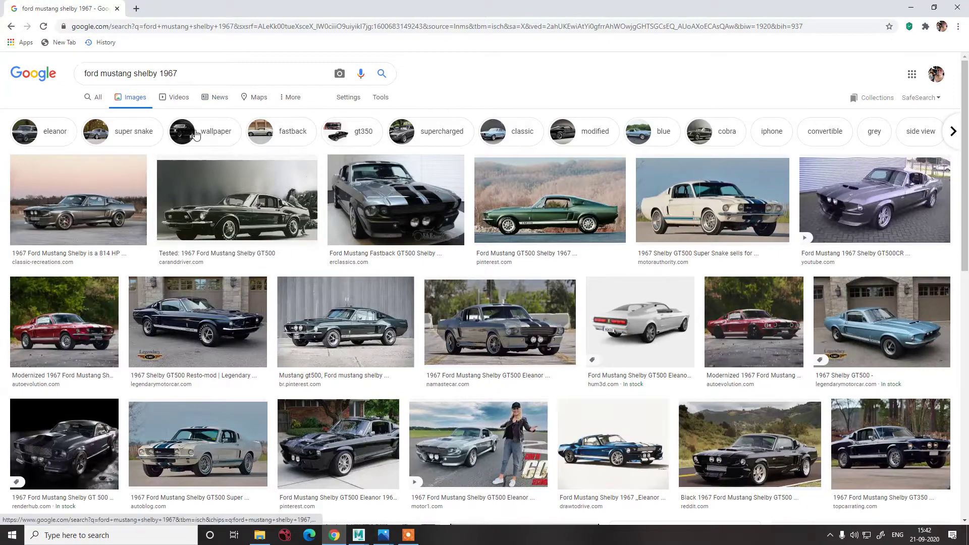
Refine the image search to "ford mustang shelby 1967 black" and preview the black GT500 picture from wallpapertip.com
{"action": "left_click", "coordinate": [199, 75]}
{"action": "type", "text": "b"}
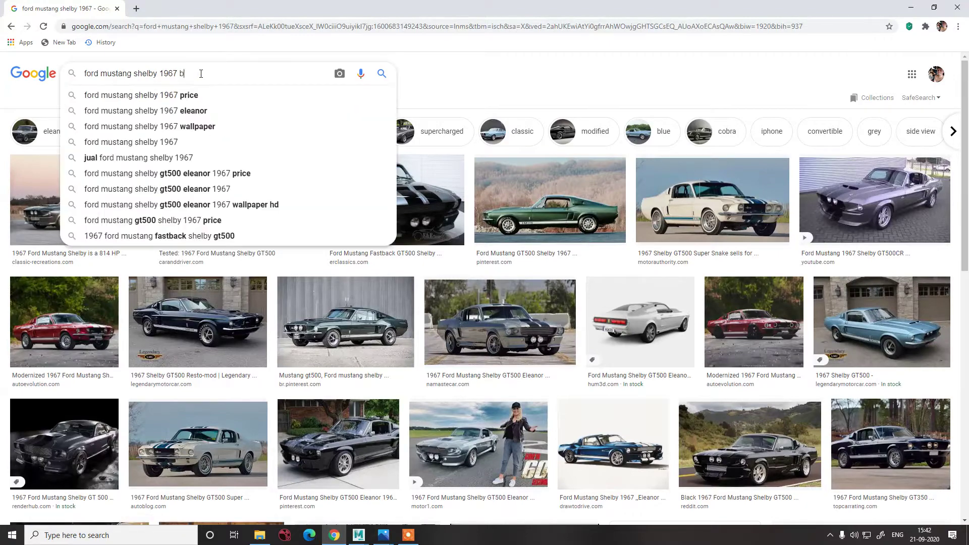
{"action": "type", "text": "lack"}
{"action": "key", "text": "Return"}
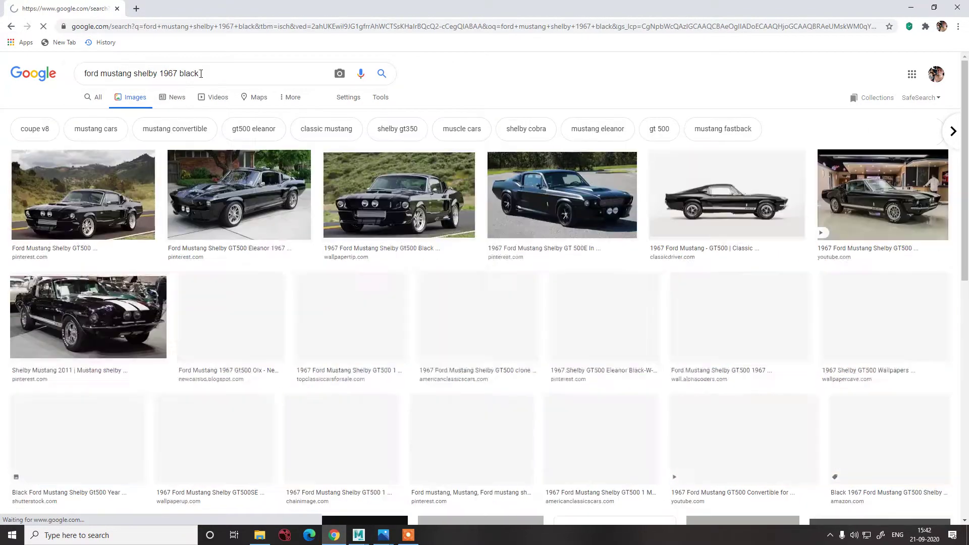
{"action": "left_click", "coordinate": [428, 207]}
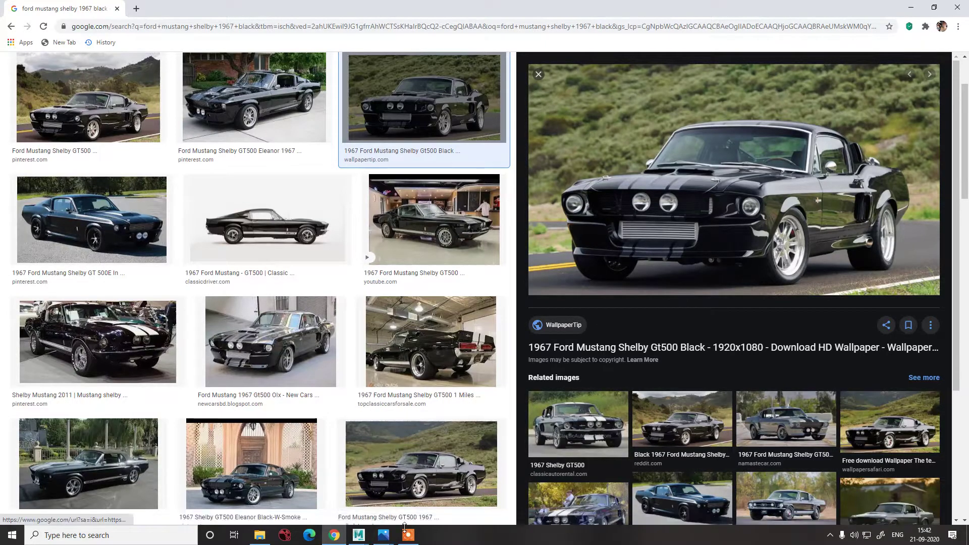
Switch back to Maya and add an Arnold SkyDome light to the scene
{"action": "mouse_move", "coordinate": [358, 535]}
{"action": "left_click", "coordinate": [400, 484]}
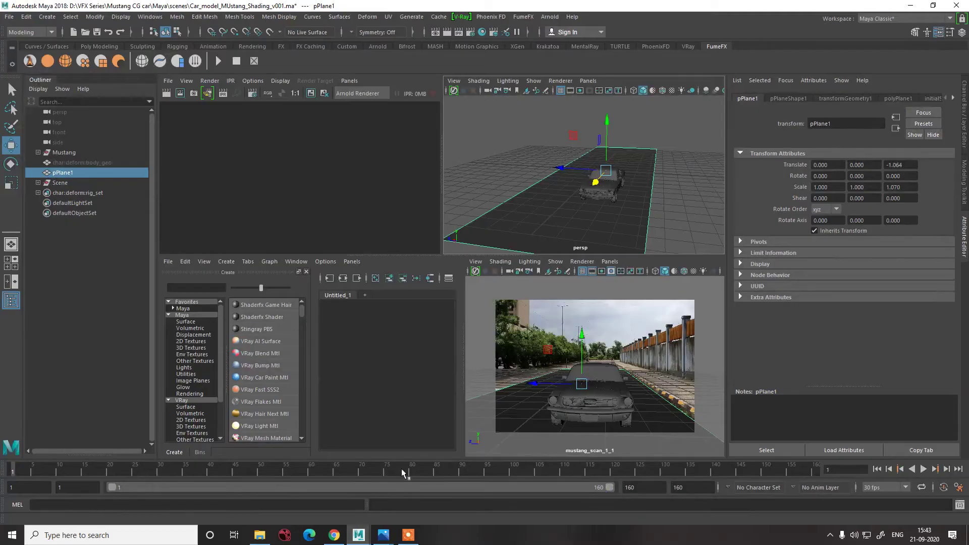
{"action": "left_click", "coordinate": [557, 166]}
{"action": "mouse_move", "coordinate": [528, 183]}
{"action": "left_mouse_down", "text": "alt"}
{"action": "mouse_move", "coordinate": [558, 199]}
{"action": "mouse_move", "coordinate": [547, 207]}
{"action": "mouse_move", "coordinate": [519, 193]}
{"action": "left_mouse_up", "text": "alt"}
{"action": "left_click", "coordinate": [559, 199]}
{"action": "scroll", "coordinate": [585, 211], "scroll_direction": "up", "scroll_amount": 5}
{"action": "left_click_drag", "start_coordinate": [585, 211], "coordinate": [540, 215], "text": "alt"}
{"action": "scroll", "coordinate": [562, 207], "scroll_direction": "down", "scroll_amount": 3}
{"action": "left_click", "coordinate": [480, 149]}
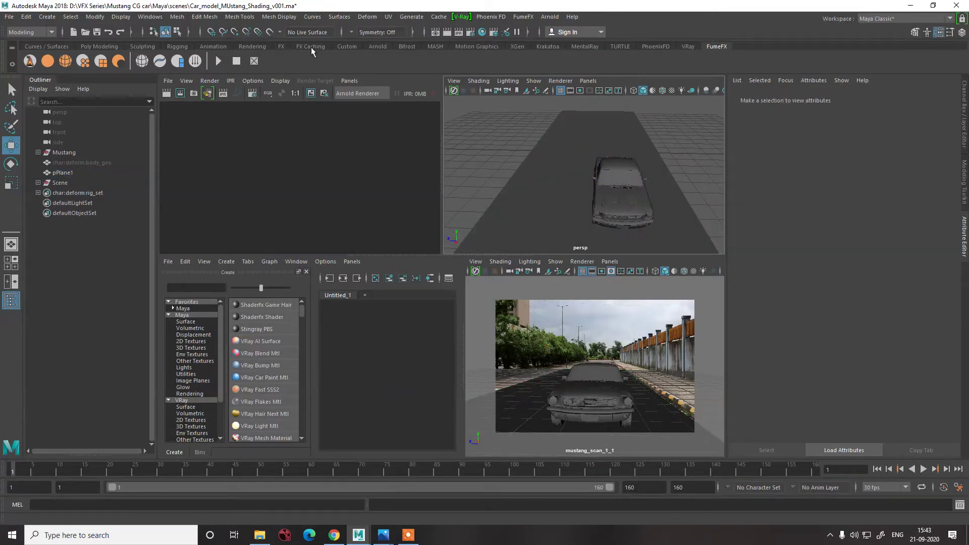
{"action": "left_click", "coordinate": [375, 46]}
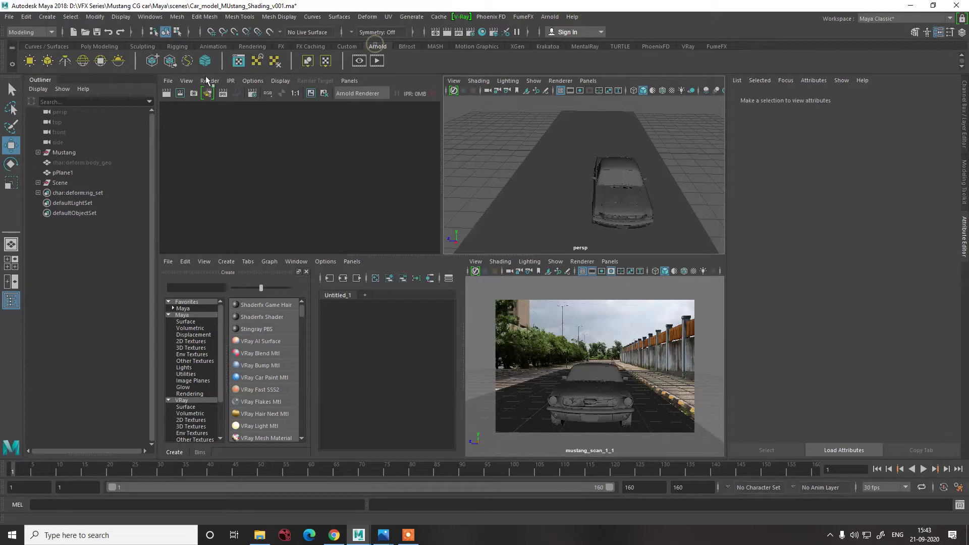
{"action": "left_click", "coordinate": [82, 61]}
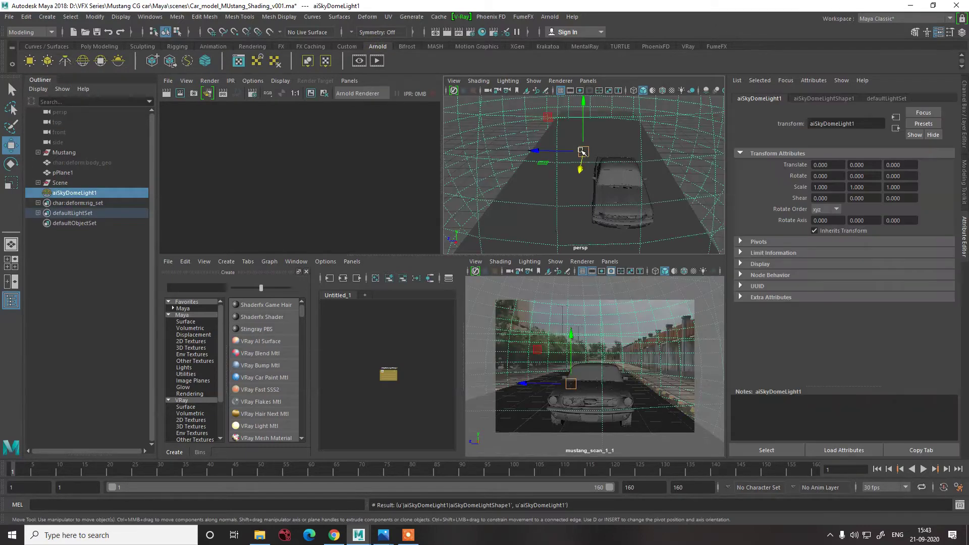
Enlarge the sky dome light uniformly to a scale of about 3.22
{"action": "left_click_drag", "start_coordinate": [624, 177], "coordinate": [537, 186], "text": "alt"}
{"action": "scroll", "coordinate": [584, 182], "scroll_direction": "down", "scroll_amount": 6}
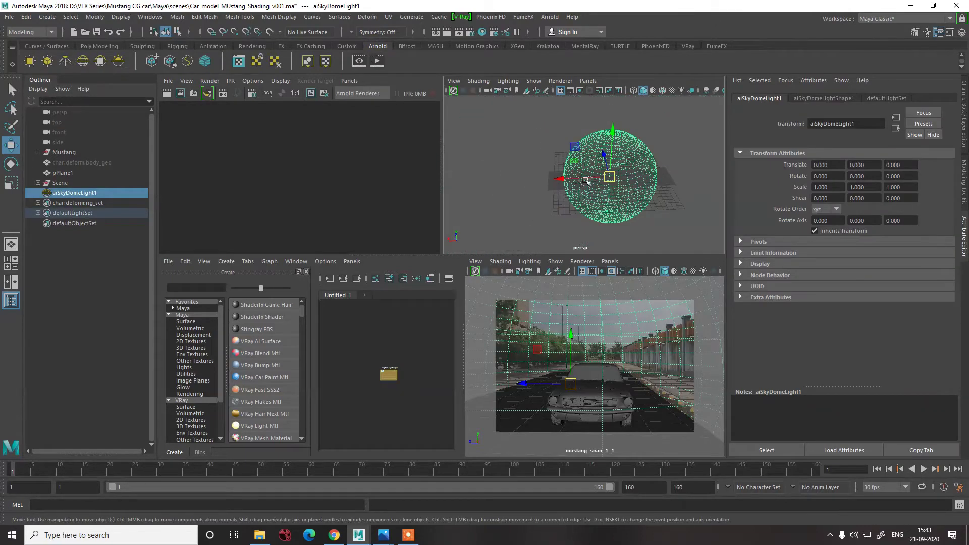
{"action": "scroll", "coordinate": [599, 183], "scroll_direction": "up", "scroll_amount": 5}
{"action": "scroll", "coordinate": [600, 183], "scroll_direction": "down", "scroll_amount": 4}
{"action": "key", "text": "r"}
{"action": "left_click_drag", "start_coordinate": [645, 181], "coordinate": [817, 191]}
{"action": "scroll", "coordinate": [572, 197], "scroll_direction": "down", "scroll_amount": 6}
{"action": "left_click_drag", "start_coordinate": [601, 177], "coordinate": [637, 184]}
Move the sky dome light along X to about 4.27
{"action": "left_click_drag", "start_coordinate": [580, 196], "coordinate": [645, 192], "text": "alt"}
{"action": "key", "text": "w"}
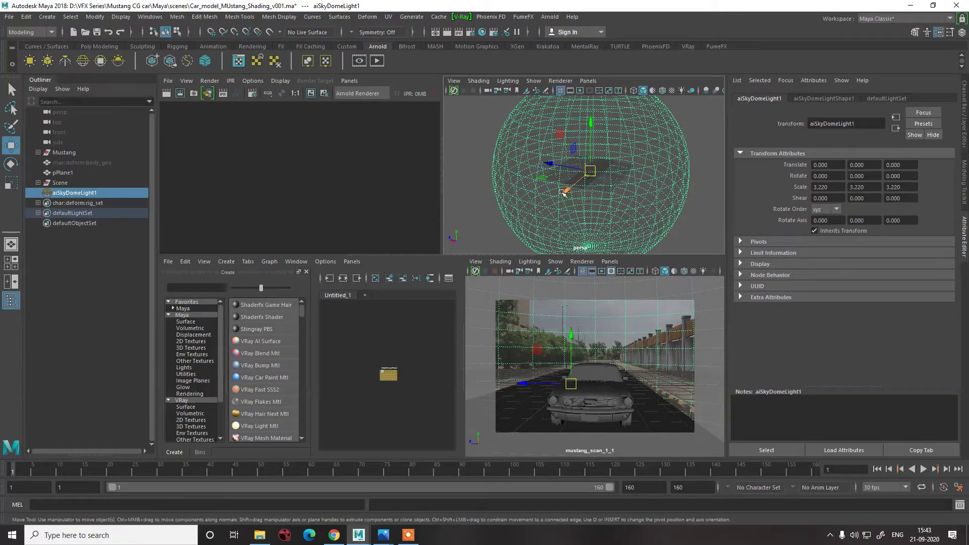
{"action": "left_click_drag", "start_coordinate": [564, 194], "coordinate": [639, 217]}
{"action": "scroll", "coordinate": [597, 177], "scroll_direction": "up", "scroll_amount": 10}
{"action": "left_click_drag", "start_coordinate": [585, 201], "coordinate": [562, 177], "text": "alt"}
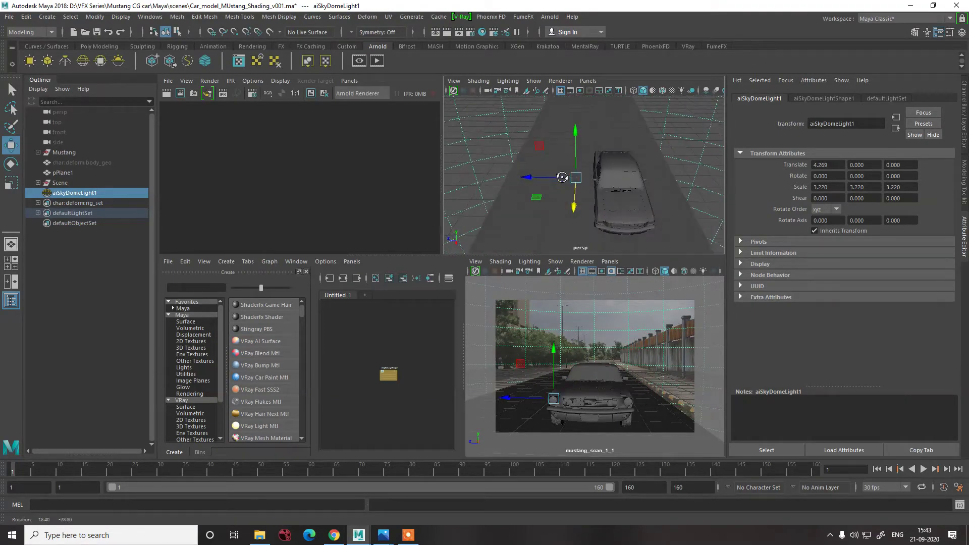
Connect a File texture node to the Color attribute of the sky dome light
{"action": "left_click", "coordinate": [822, 99]}
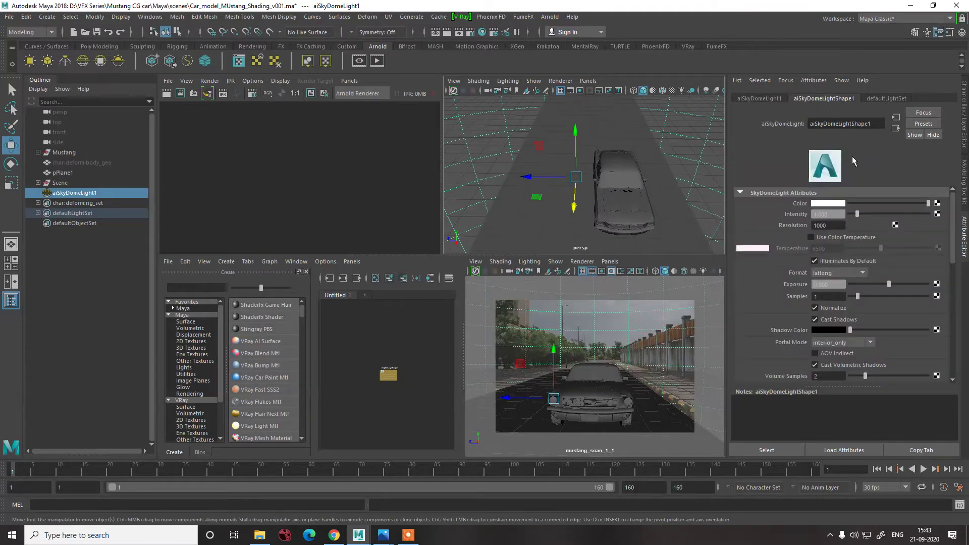
{"action": "left_click", "coordinate": [937, 204]}
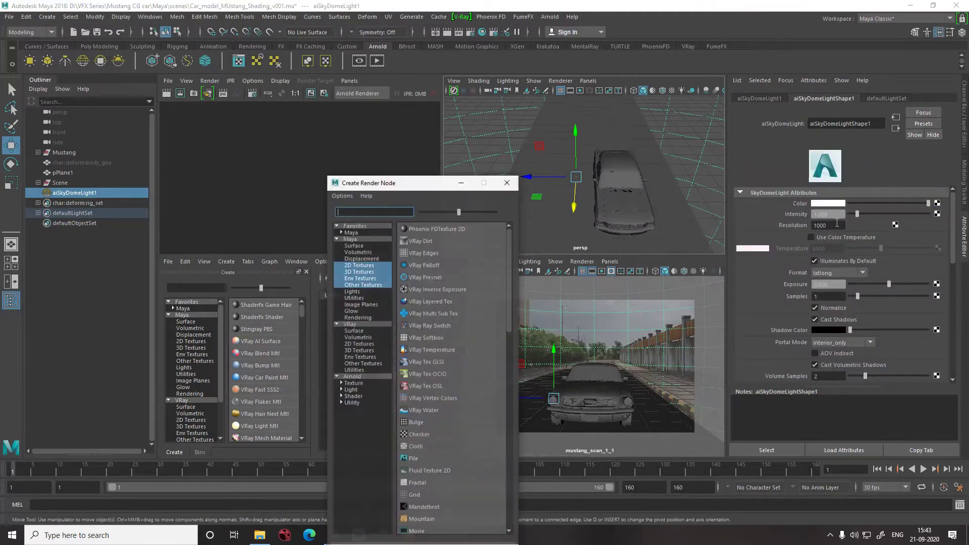
{"action": "left_click", "coordinate": [414, 458]}
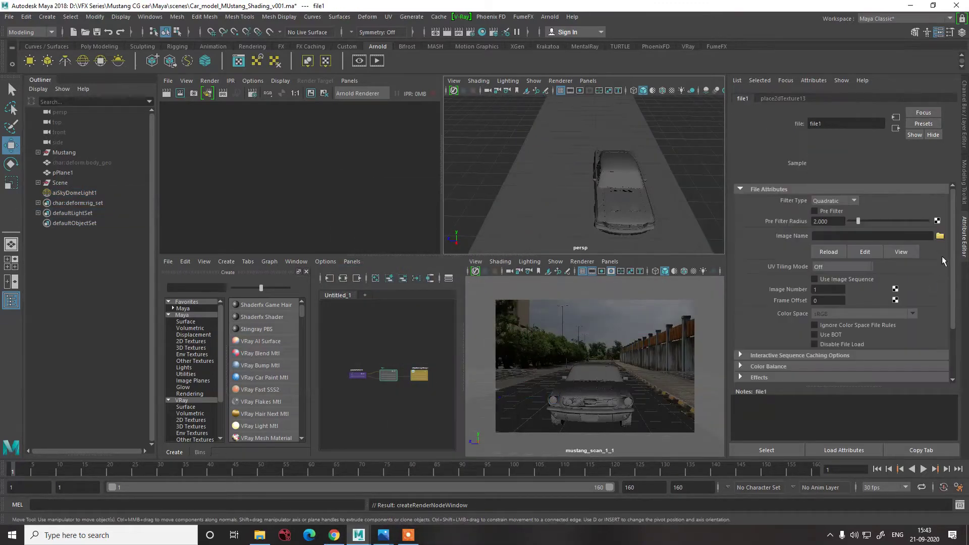
Load hdri_mustang_v001.0001.tiff from the project's Scan\HDRI folder as the image of the sky dome's File texture
{"action": "left_click", "coordinate": [939, 236]}
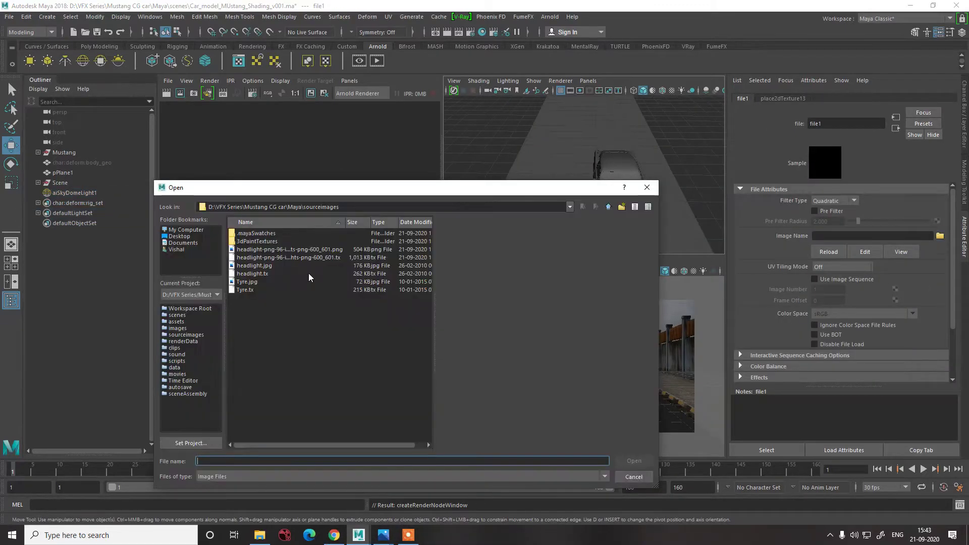
{"action": "left_click", "coordinate": [608, 206]}
{"action": "left_click", "coordinate": [608, 207]}
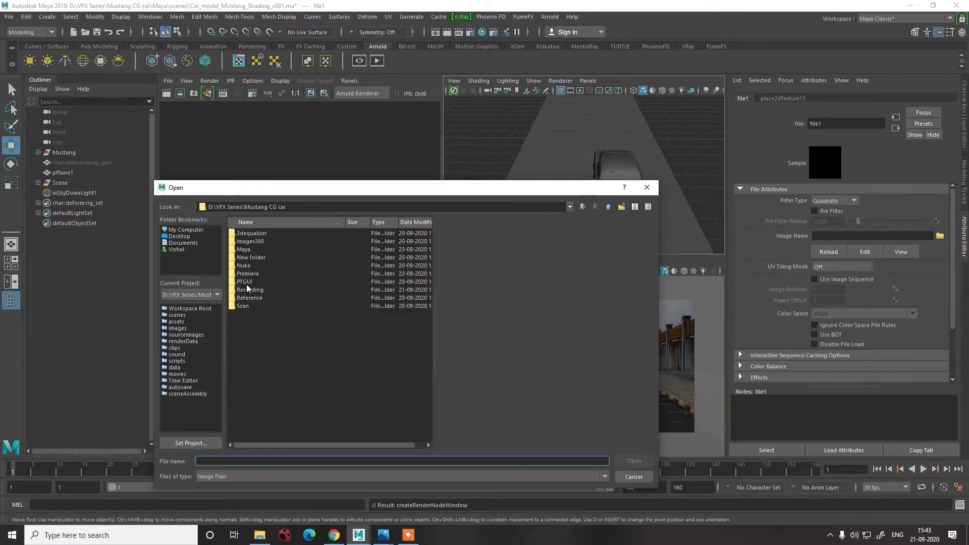
{"action": "double_click", "coordinate": [242, 306]}
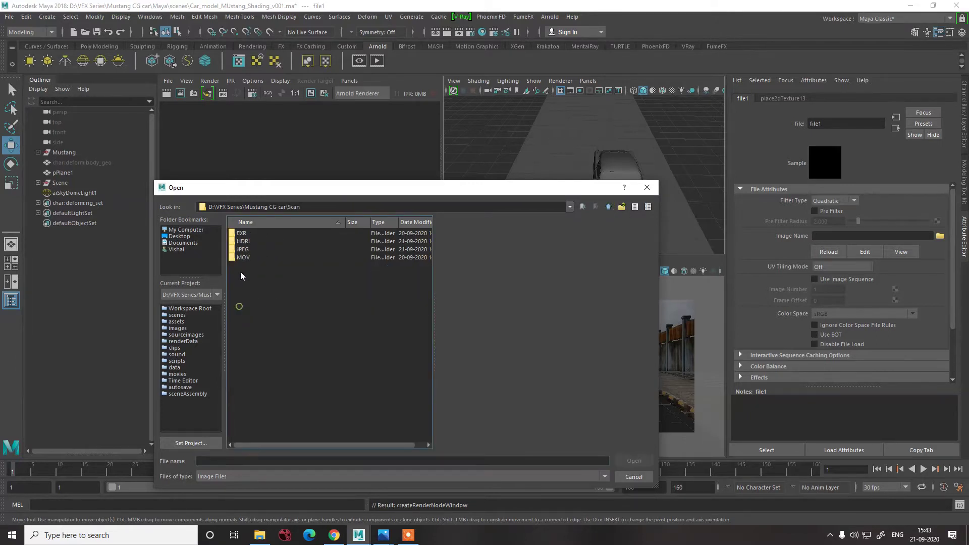
{"action": "double_click", "coordinate": [244, 241]}
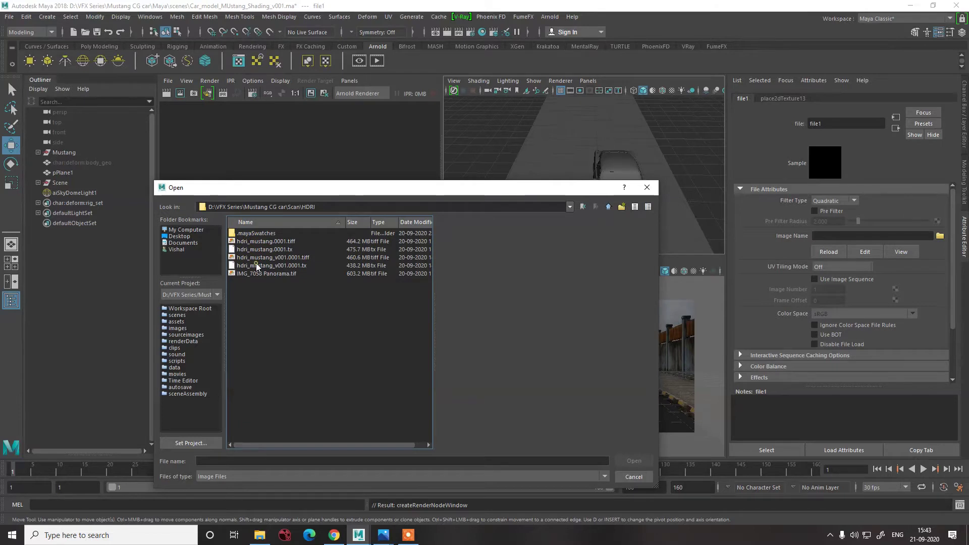
{"action": "left_click", "coordinate": [256, 264]}
{"action": "left_click", "coordinate": [262, 257]}
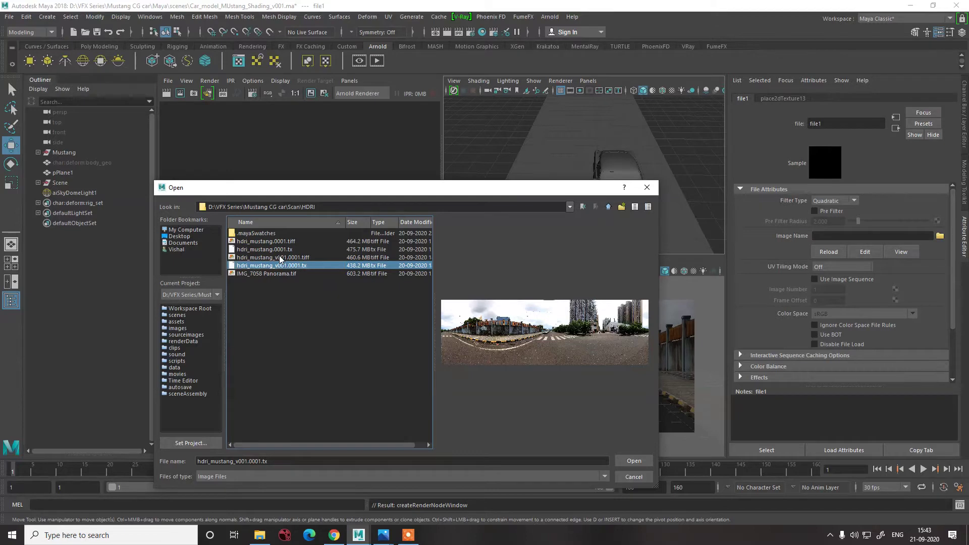
{"action": "double_click", "coordinate": [280, 258]}
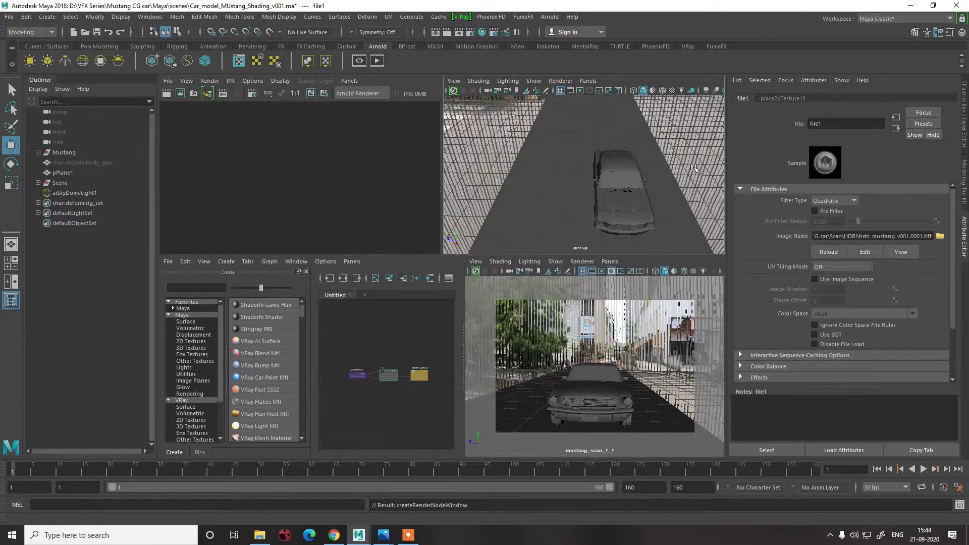
Rotate the sky dome light around Y to about 98 degrees so the HDRI road lines up with the car
{"action": "left_click", "coordinate": [705, 185]}
{"action": "key", "text": "space"}
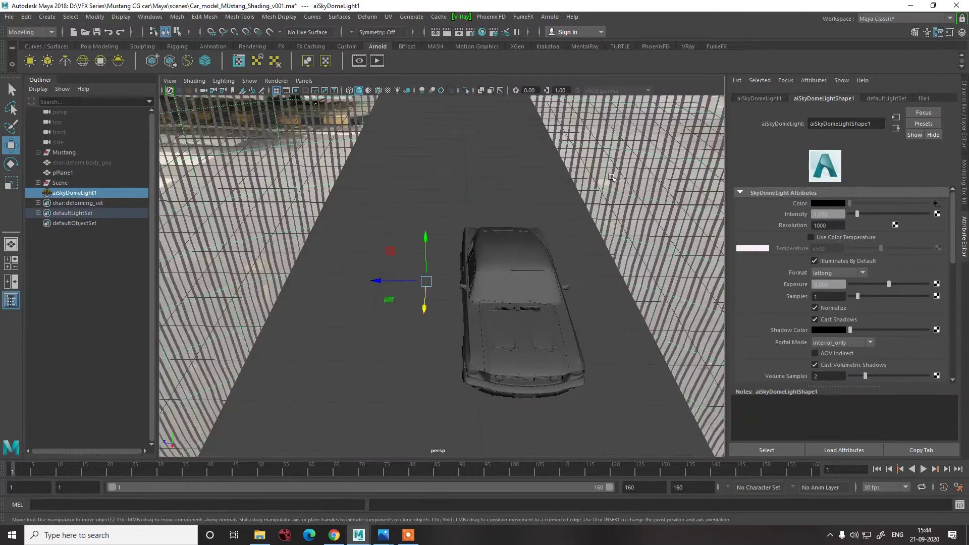
{"action": "left_click_drag", "start_coordinate": [618, 181], "coordinate": [477, 292], "text": "alt"}
{"action": "key", "text": "e"}
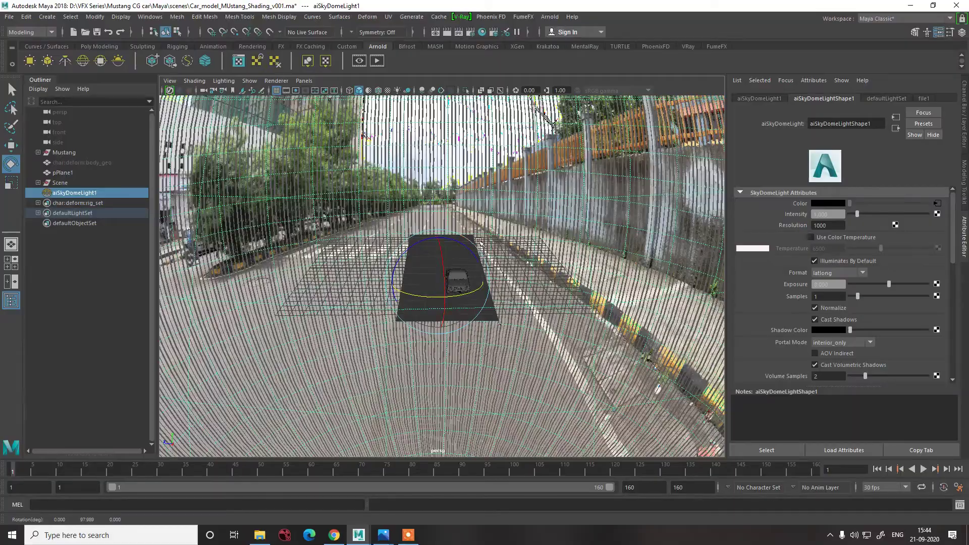
{"action": "left_click_drag", "start_coordinate": [507, 250], "coordinate": [419, 302], "text": "alt"}
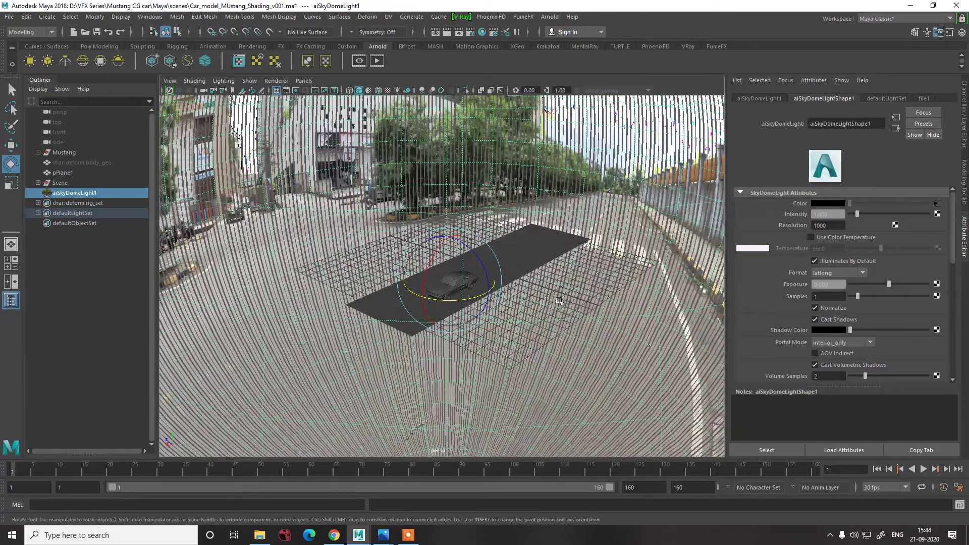
{"action": "key", "text": "space"}
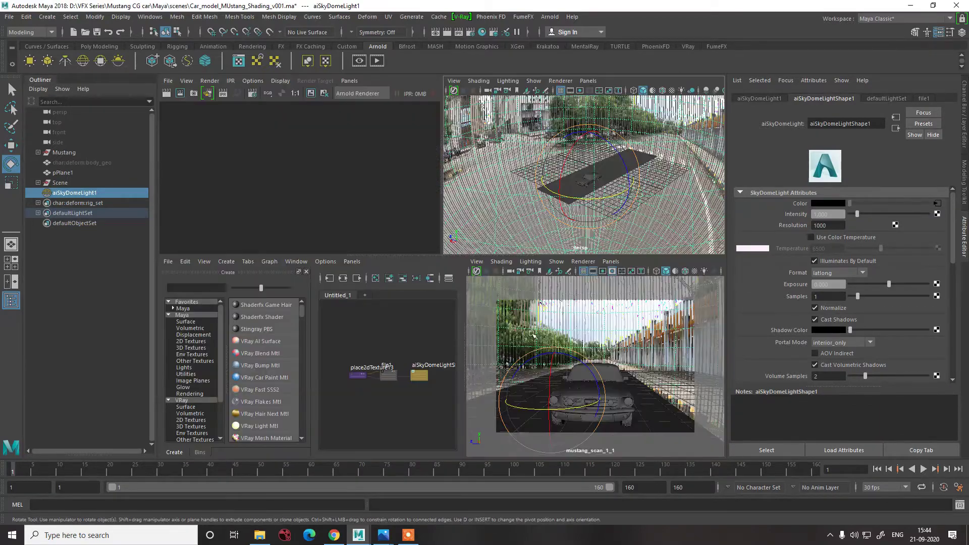
{"action": "left_click", "coordinate": [626, 326]}
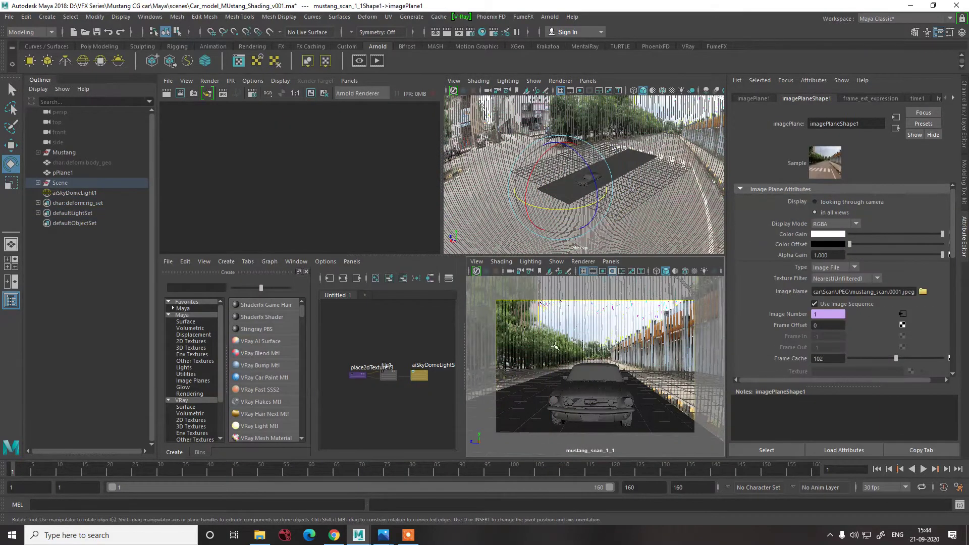
Turn off LOD Visibility for the sky dome light to hide its dome in the viewports, and clear the selection
{"action": "left_click", "coordinate": [641, 197]}
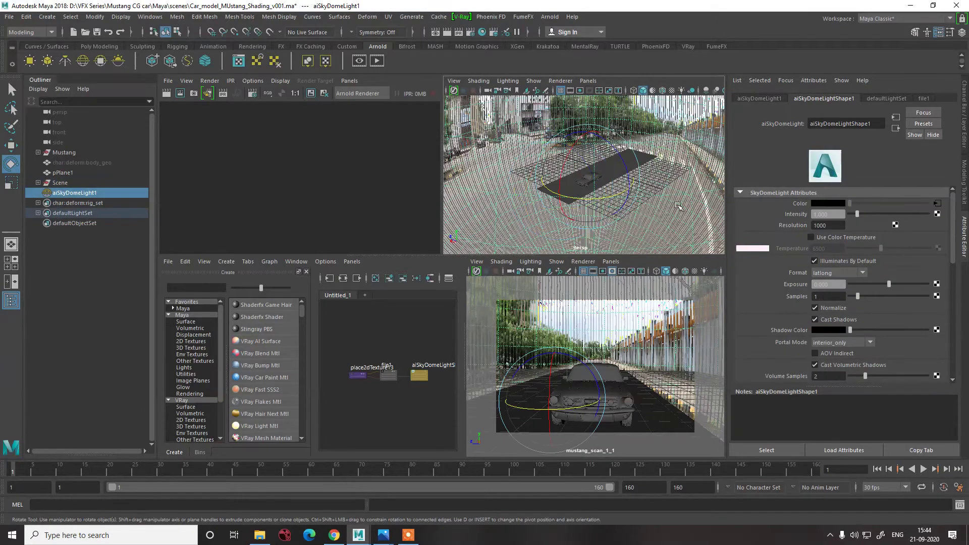
{"action": "mouse_move", "coordinate": [679, 207]}
{"action": "left_mouse_down", "text": "alt"}
{"action": "mouse_move", "coordinate": [637, 205]}
{"action": "mouse_move", "coordinate": [690, 196]}
{"action": "left_mouse_up", "text": "alt"}
{"action": "scroll", "coordinate": [772, 251], "scroll_direction": "down", "scroll_amount": 3}
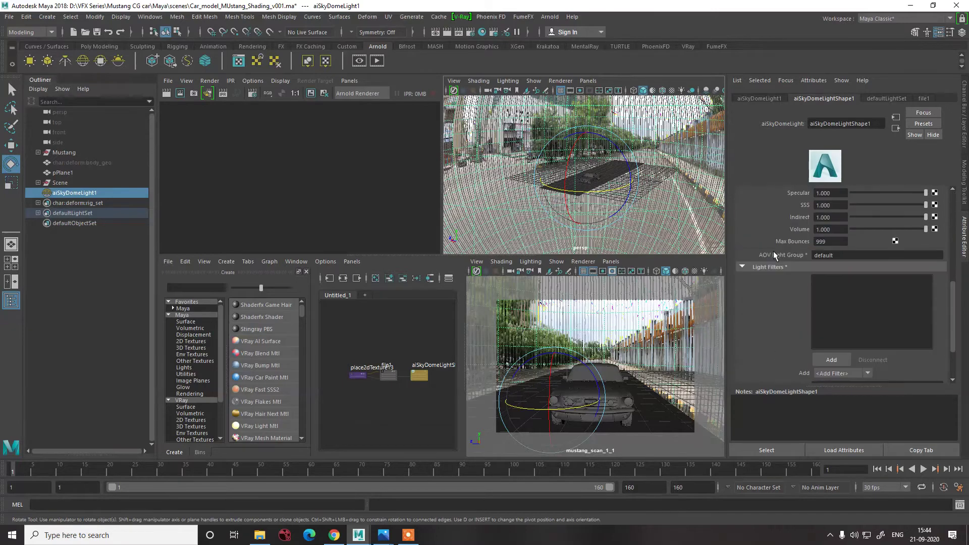
{"action": "left_click", "coordinate": [762, 98]}
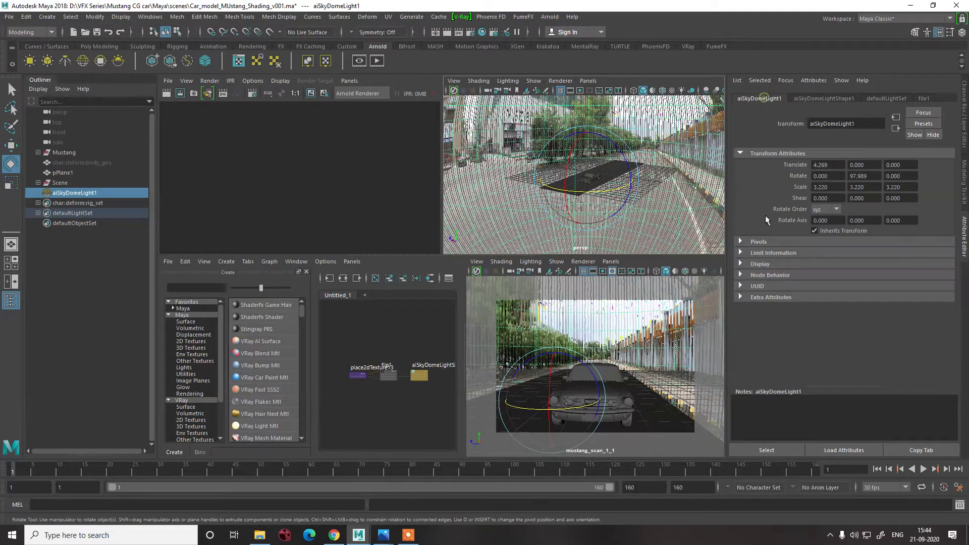
{"action": "left_click", "coordinate": [758, 265]}
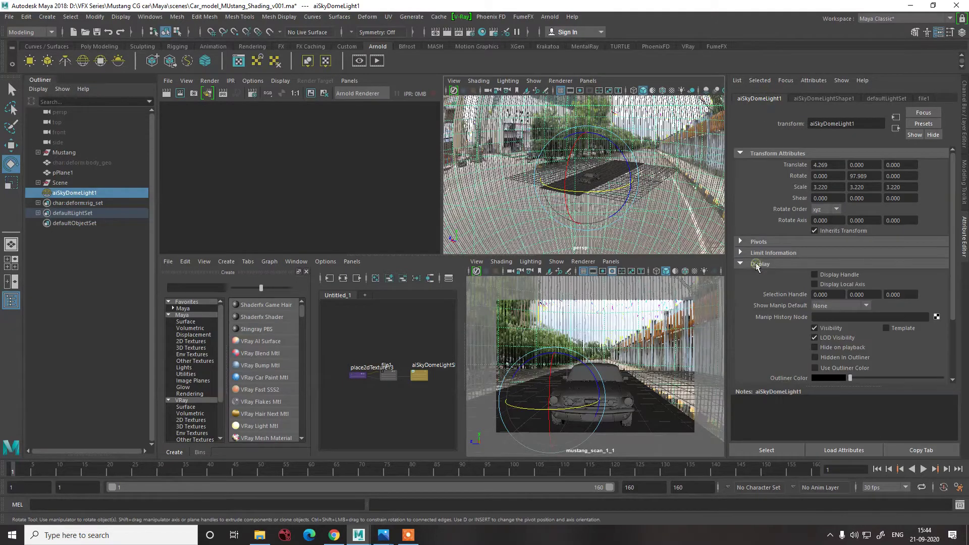
{"action": "left_click", "coordinate": [817, 335]}
{"action": "left_click", "coordinate": [817, 334]}
{"action": "left_click", "coordinate": [817, 334]}
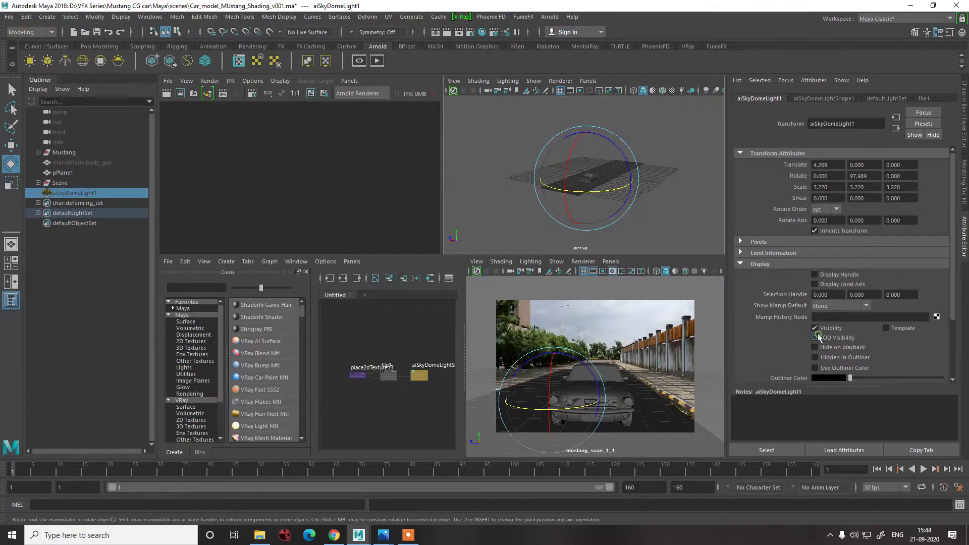
{"action": "left_click", "coordinate": [665, 165]}
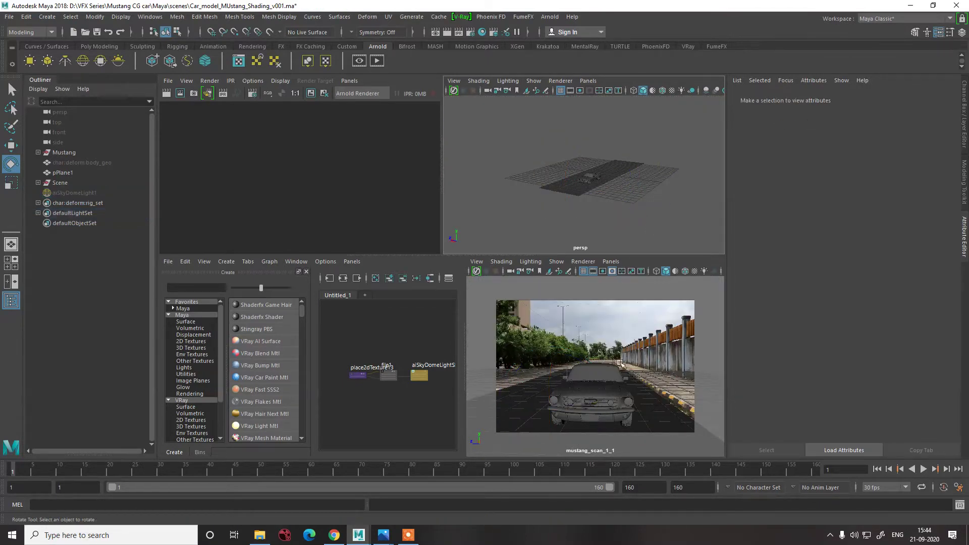
Select the hidden sky dome light and review its shape attributes
{"action": "left_click", "coordinate": [626, 364]}
{"action": "left_click", "coordinate": [626, 364]}
{"action": "key", "text": "w"}
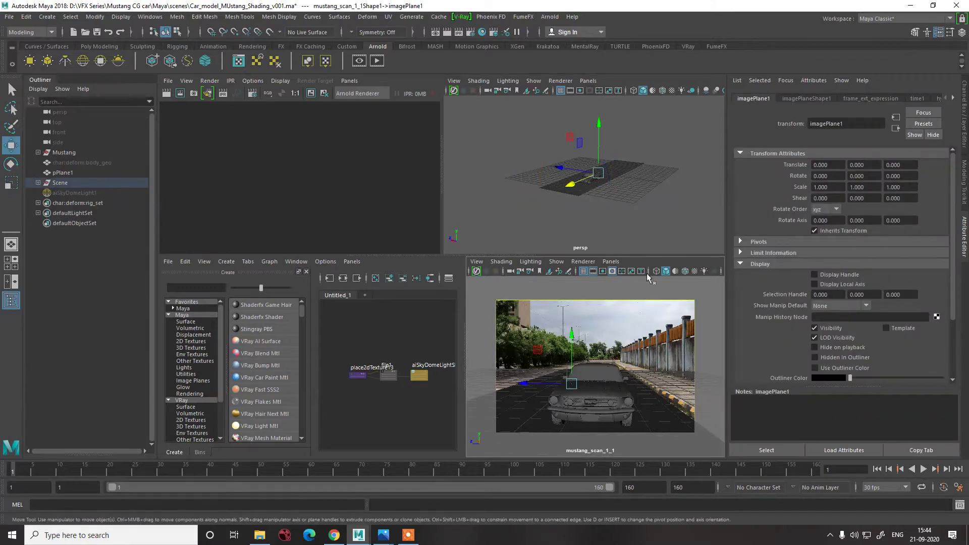
{"action": "left_click_drag", "start_coordinate": [611, 183], "coordinate": [636, 166], "text": "alt"}
{"action": "left_click", "coordinate": [653, 197]}
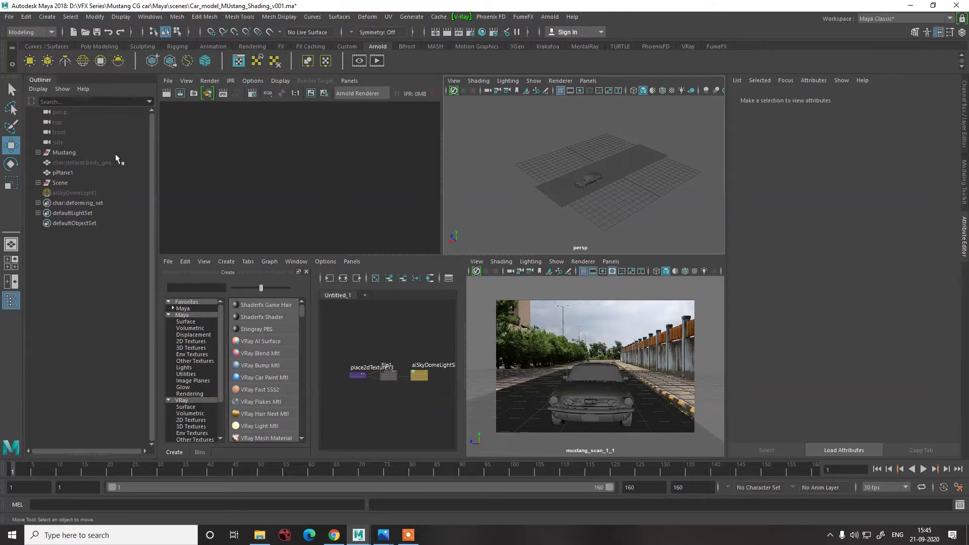
{"action": "left_click", "coordinate": [84, 192]}
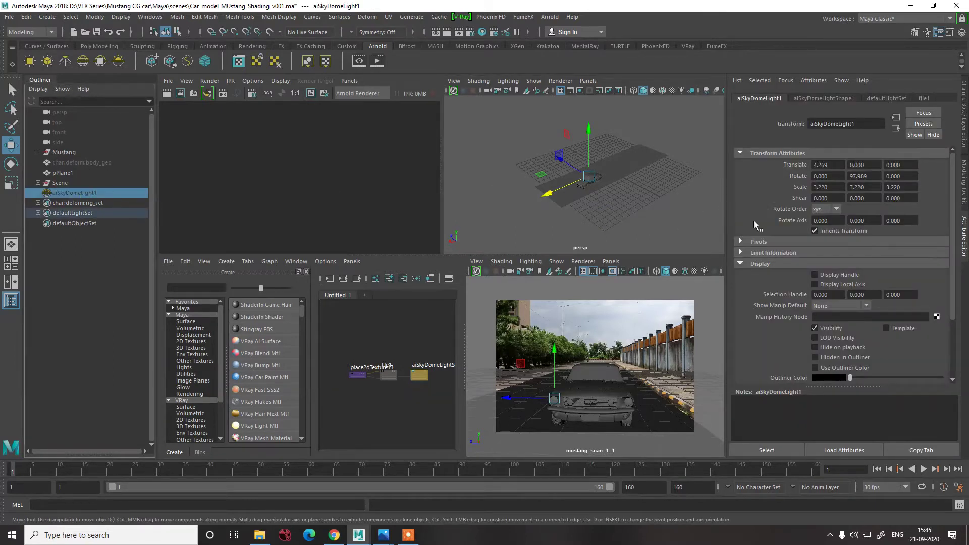
{"action": "left_click", "coordinate": [824, 99]}
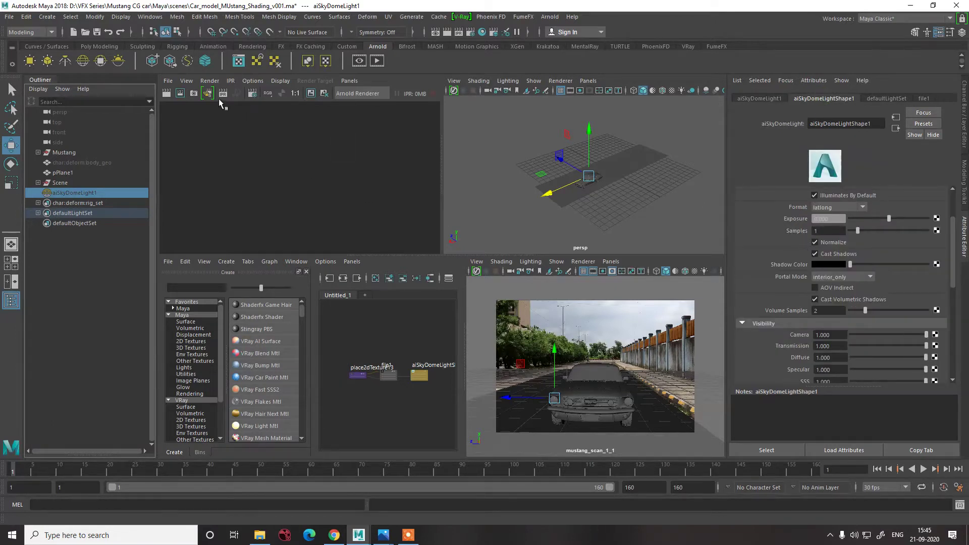
In the render settings, set the renderable camera to mustang_scan_1_1 and enable Maintain width/height ratio for the image size
{"action": "left_click", "coordinate": [253, 81]}
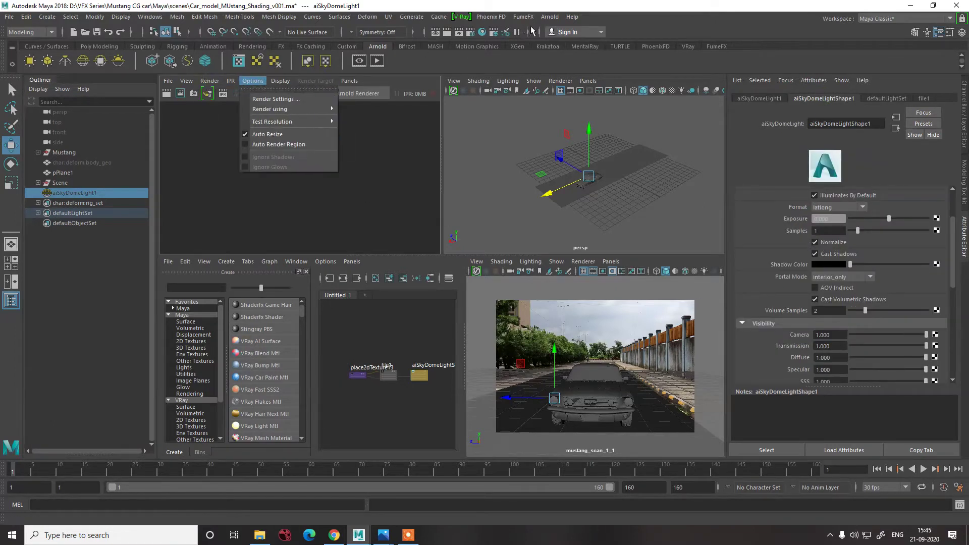
{"action": "left_click", "coordinate": [470, 32]}
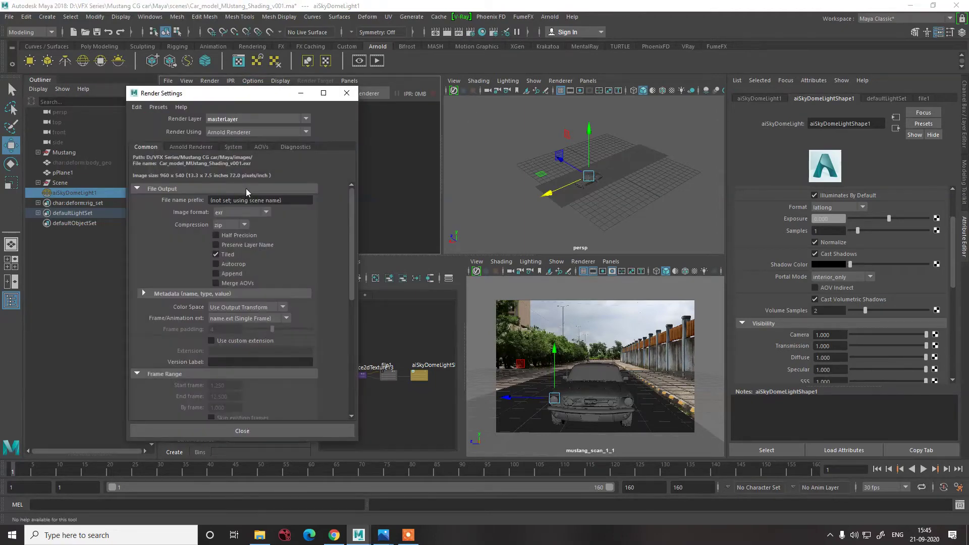
{"action": "left_click", "coordinate": [233, 210]}
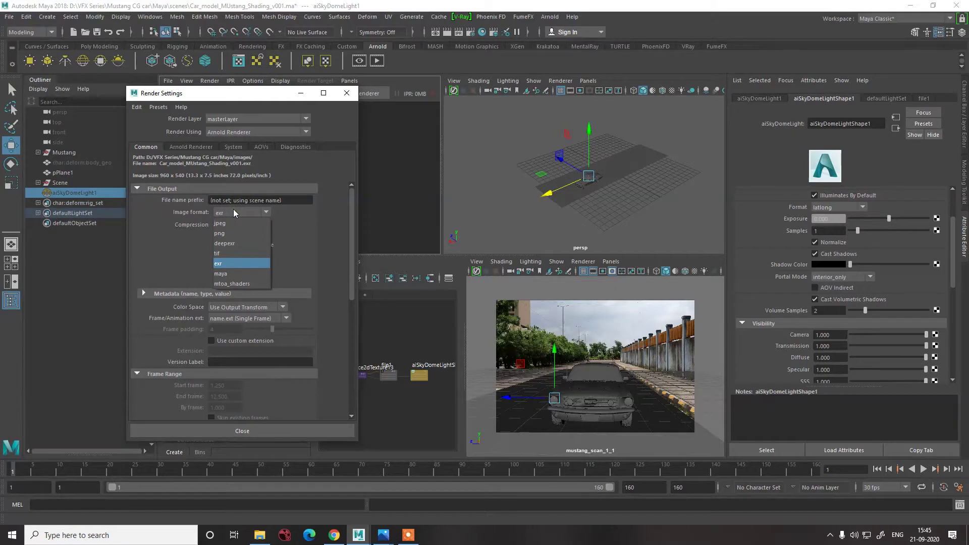
{"action": "left_click", "coordinate": [233, 210]}
{"action": "scroll", "coordinate": [271, 244], "scroll_direction": "down", "scroll_amount": 4}
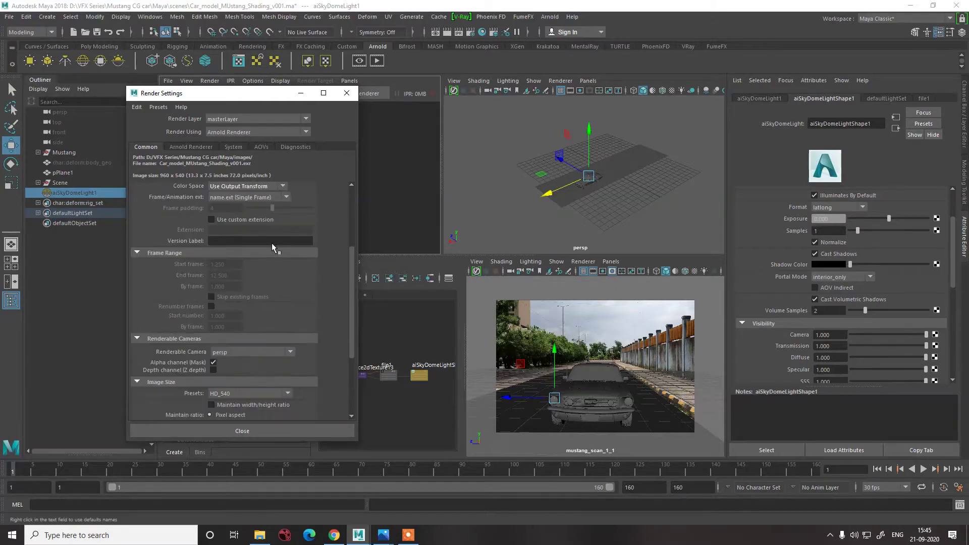
{"action": "left_click", "coordinate": [240, 351]}
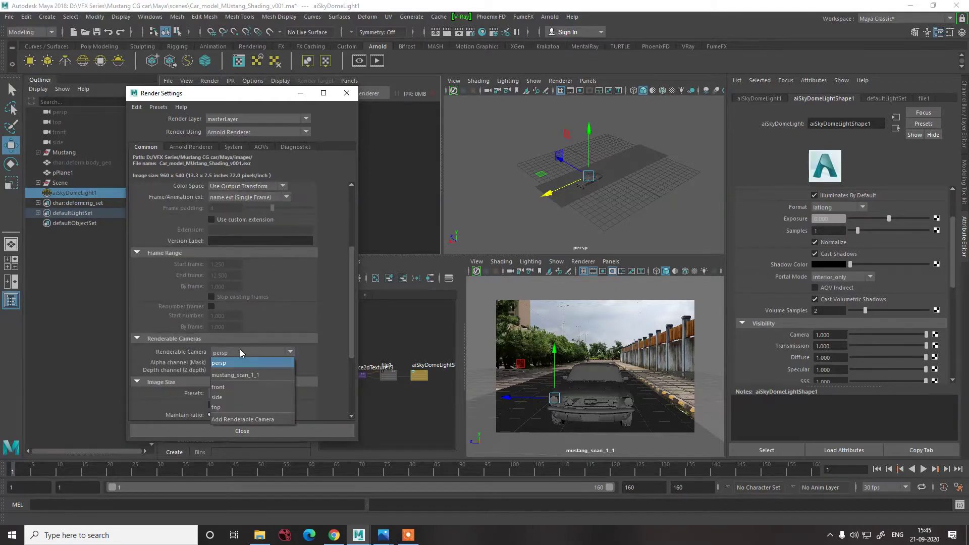
{"action": "left_click", "coordinate": [234, 374]}
{"action": "scroll", "coordinate": [189, 322], "scroll_direction": "down", "scroll_amount": 4}
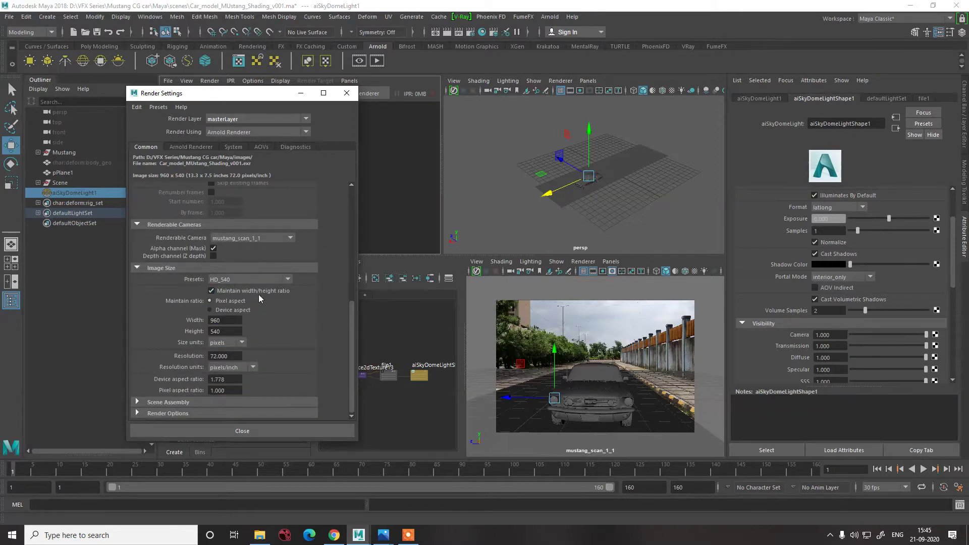
Set the Frame/Animation ext to name.#.ext and close the render settings
{"action": "scroll", "coordinate": [183, 270], "scroll_direction": "up", "scroll_amount": 8}
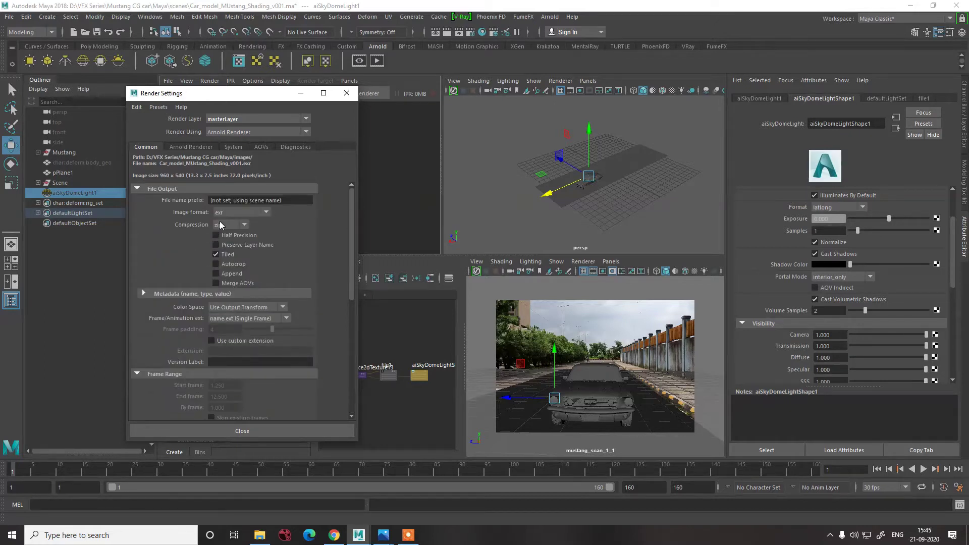
{"action": "left_click", "coordinate": [227, 319]}
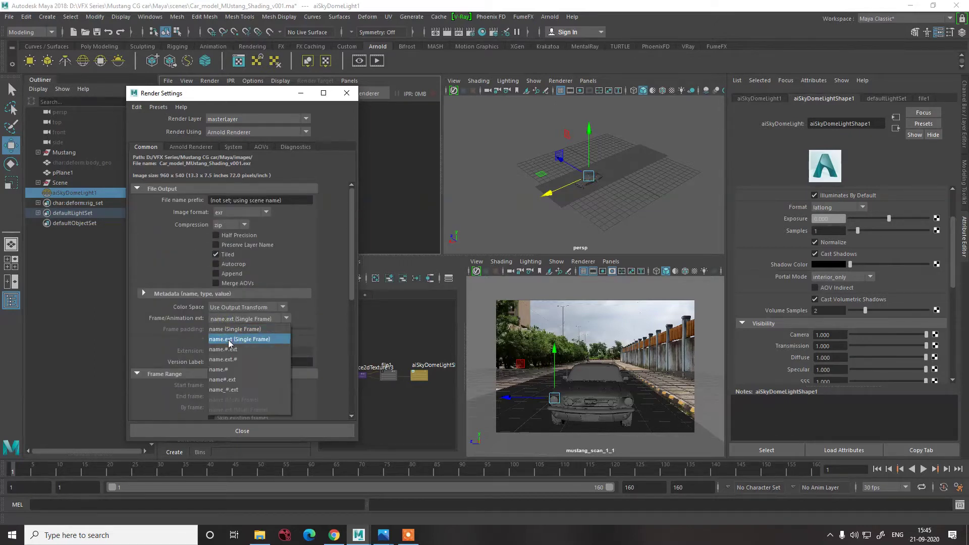
{"action": "left_click", "coordinate": [225, 349]}
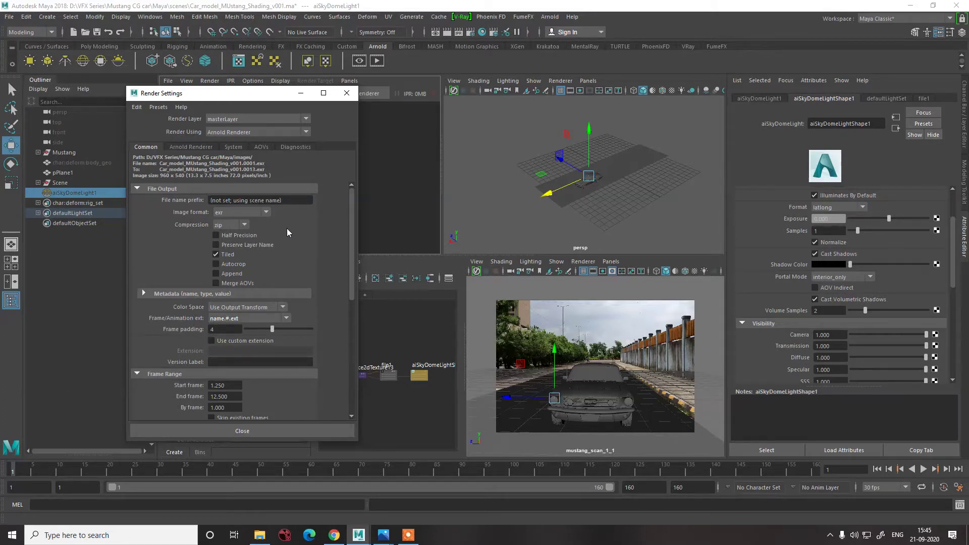
{"action": "left_click", "coordinate": [245, 432]}
Render the mustang_scan_1_1 camera view with Arnold and inspect the lit car in the render view
{"action": "left_click", "coordinate": [283, 176]}
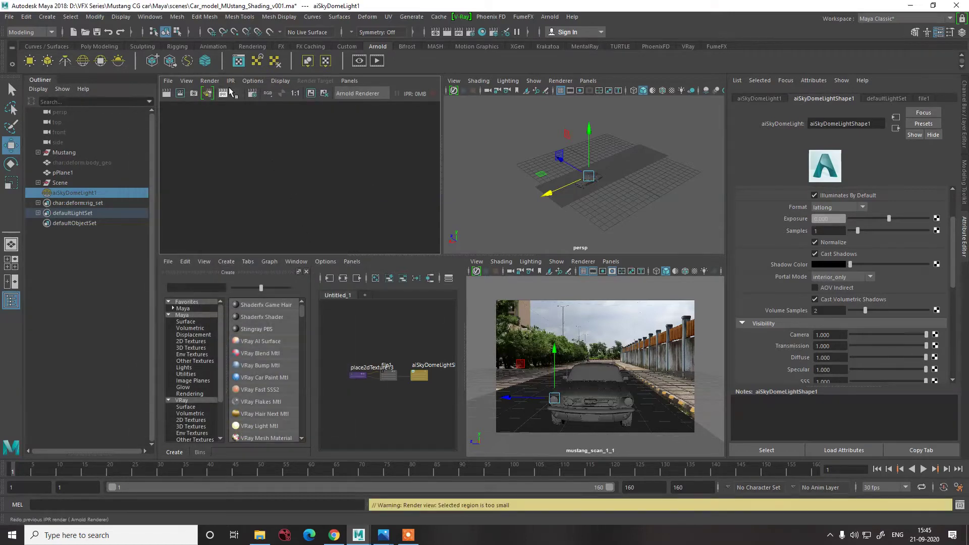
{"action": "left_click", "coordinate": [209, 81]}
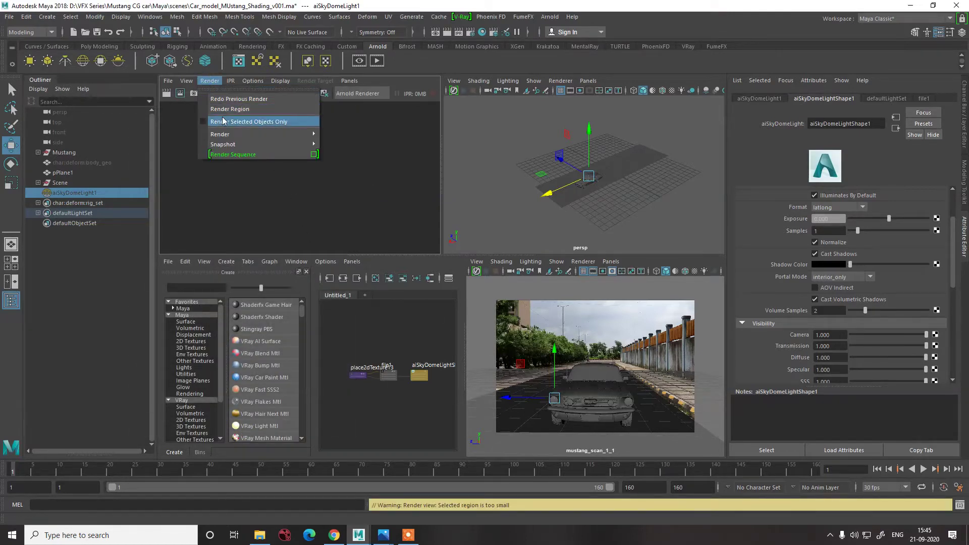
{"action": "mouse_move", "coordinate": [230, 135]}
{"action": "left_click", "coordinate": [333, 154]}
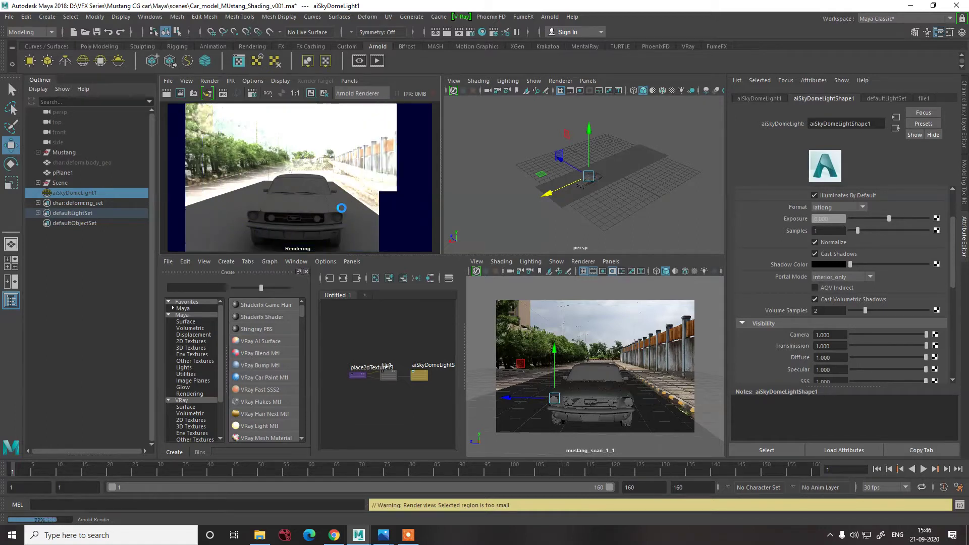
{"action": "scroll", "coordinate": [345, 191], "scroll_direction": "down", "scroll_amount": 3}
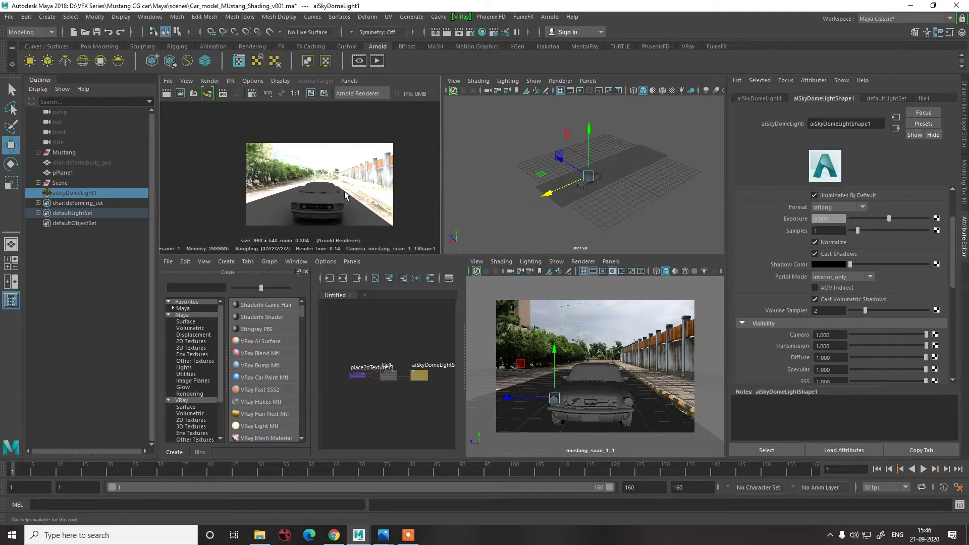
{"action": "scroll", "coordinate": [345, 190], "scroll_direction": "up", "scroll_amount": 2}
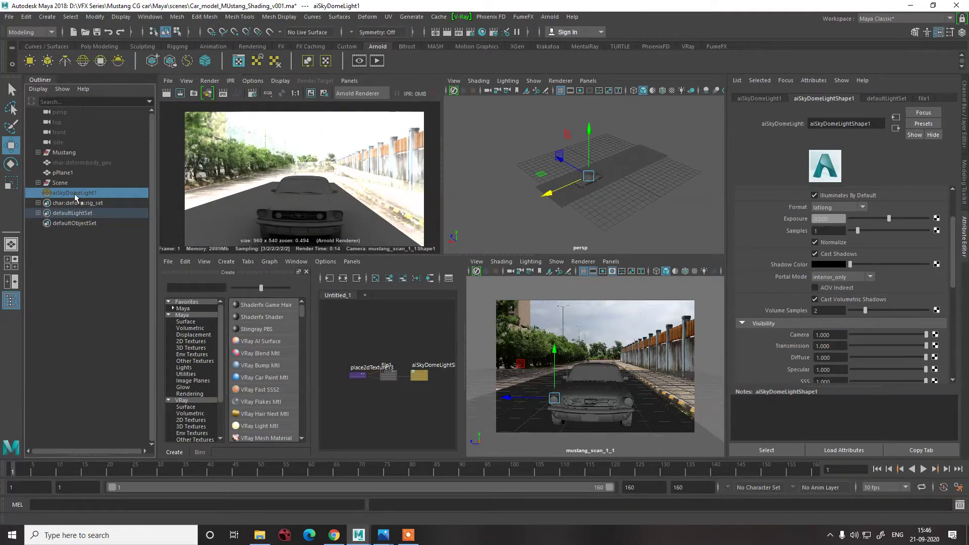
Set the sky dome light's Camera visibility to 0 and re-render the camera view with Arnold
{"action": "left_click_drag", "start_coordinate": [926, 335], "coordinate": [849, 331]}
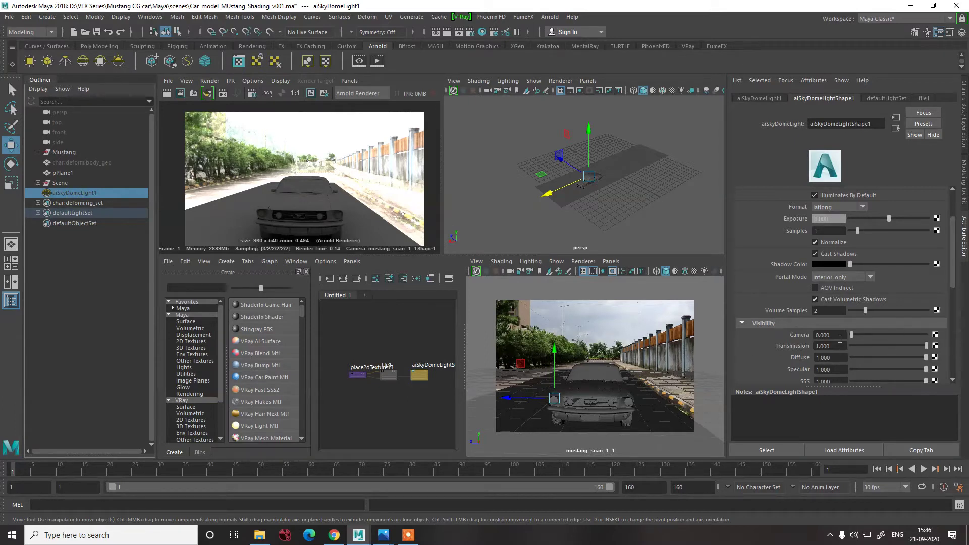
{"action": "left_click", "coordinate": [168, 94]}
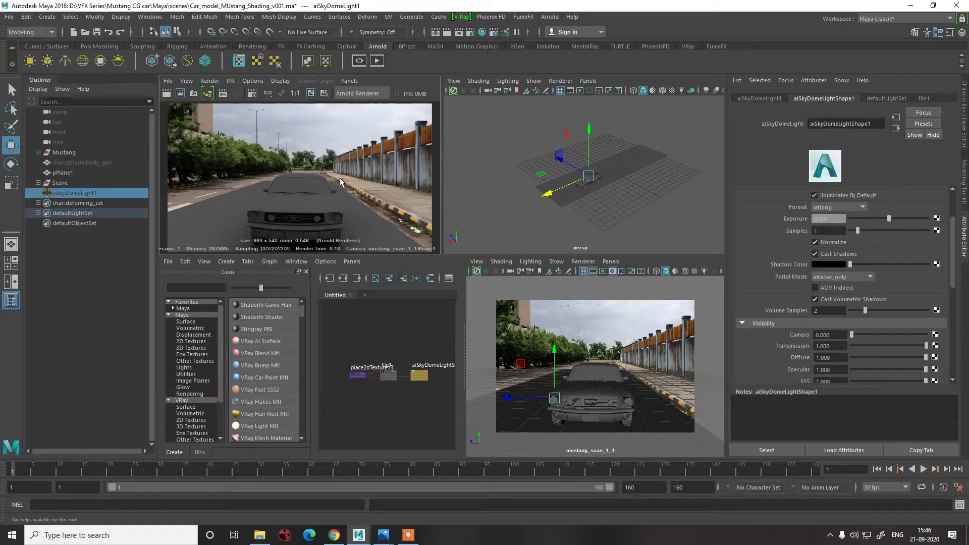
{"action": "left_click", "coordinate": [661, 419]}
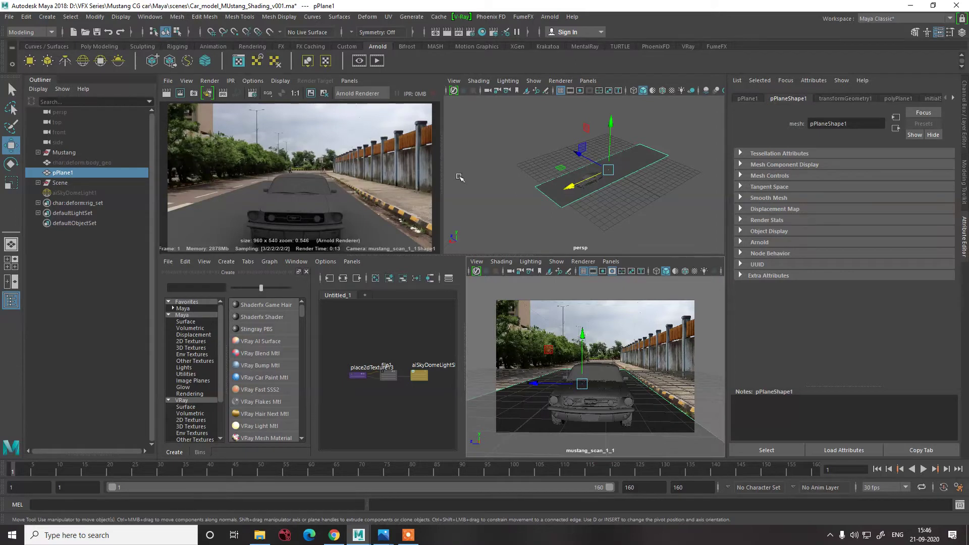
Collapse the V-Ray node category in the Hypershade and find the V-Ray plug-ins in the Plug-in Manager
{"action": "left_click_drag", "start_coordinate": [224, 366], "coordinate": [243, 368]}
{"action": "left_click", "coordinate": [168, 401]}
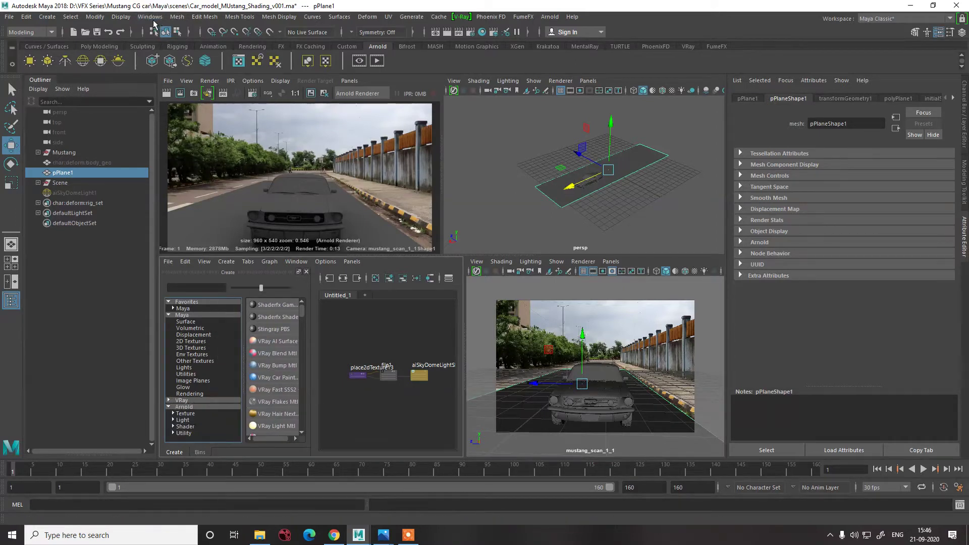
{"action": "left_click", "coordinate": [150, 16]}
{"action": "mouse_move", "coordinate": [182, 114]}
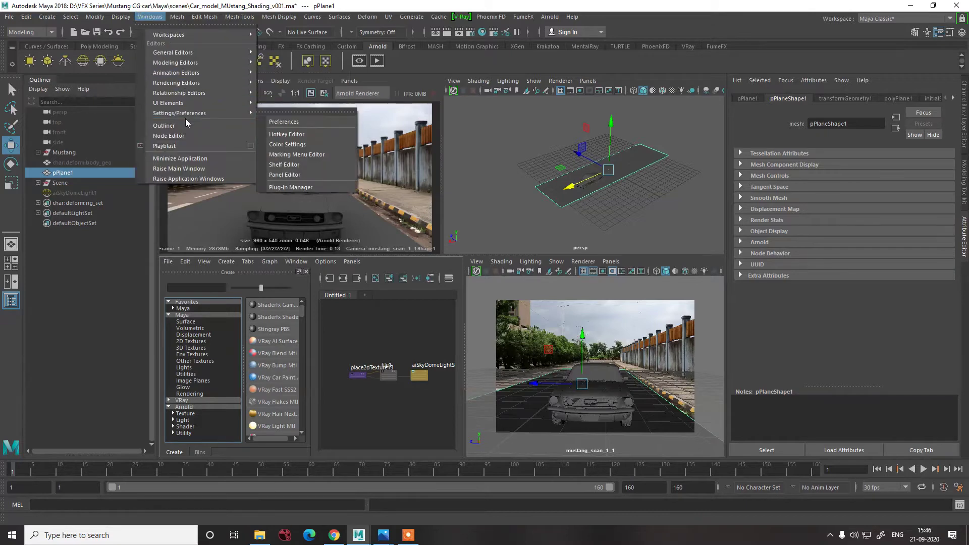
{"action": "left_click", "coordinate": [278, 187]}
{"action": "scroll", "coordinate": [370, 204], "scroll_direction": "down", "scroll_amount": 20}
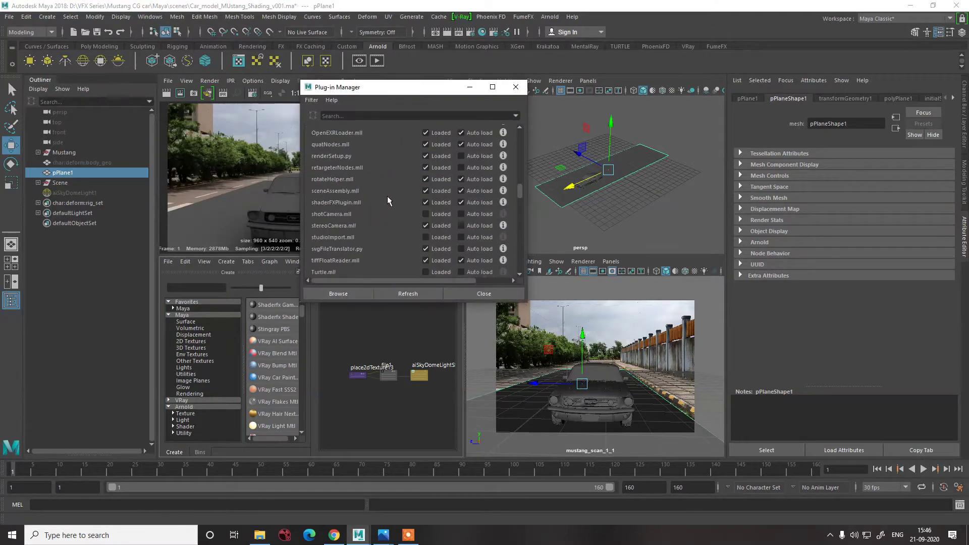
{"action": "scroll", "coordinate": [389, 180], "scroll_direction": "down", "scroll_amount": 3}
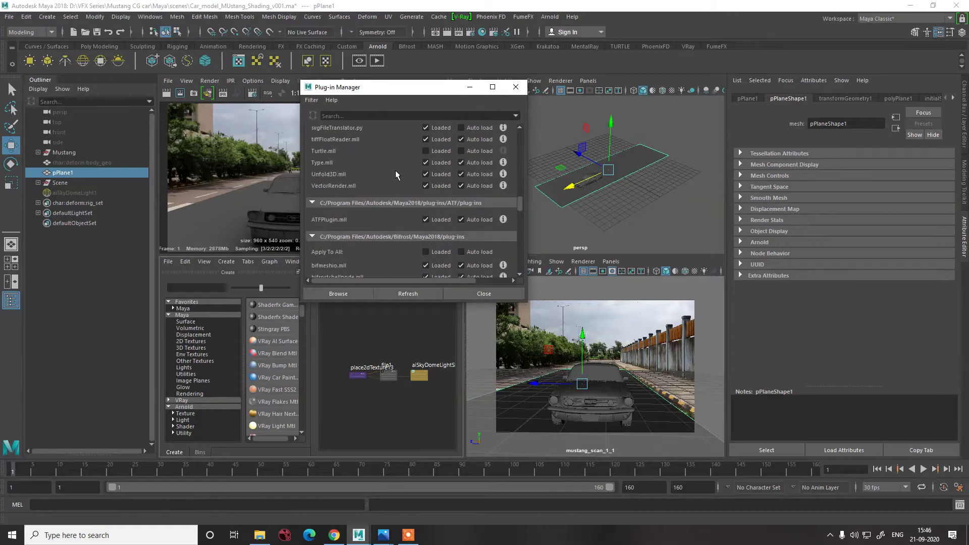
{"action": "scroll", "coordinate": [410, 169], "scroll_direction": "down", "scroll_amount": 4}
{"action": "scroll", "coordinate": [410, 170], "scroll_direction": "down", "scroll_amount": 4}
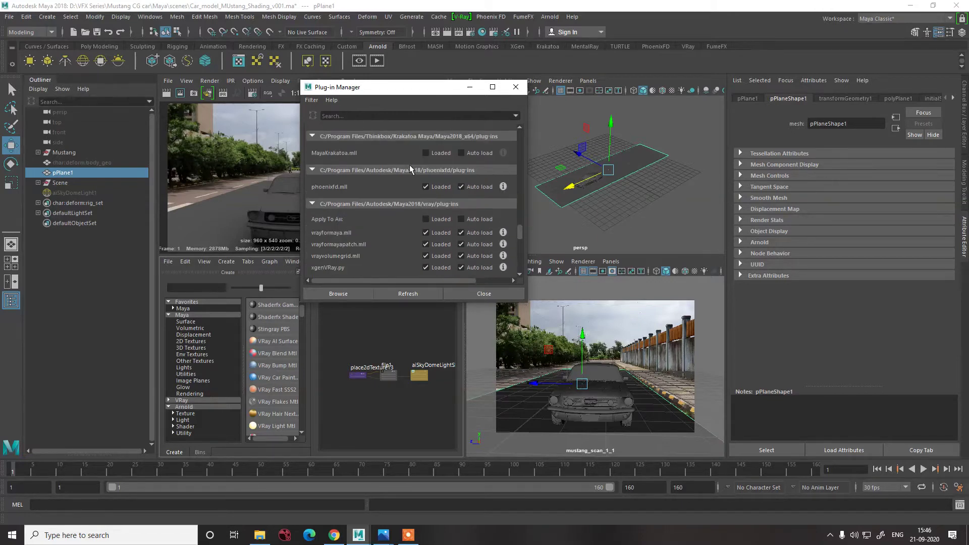
Unload vrayformaya, vrayformayapatch, vrayvolumegrid and xgenVRay, turn off their auto load, and save the scene
{"action": "left_click", "coordinate": [430, 234]}
{"action": "left_click", "coordinate": [468, 232]}
{"action": "left_click", "coordinate": [462, 245]}
{"action": "left_click", "coordinate": [427, 245]}
{"action": "left_click", "coordinate": [426, 257]}
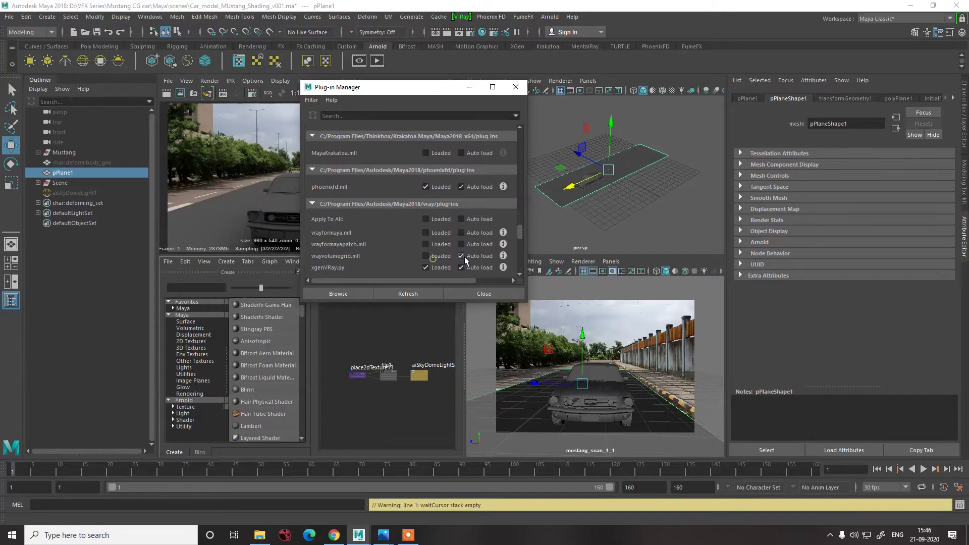
{"action": "left_click", "coordinate": [462, 256]}
{"action": "scroll", "coordinate": [393, 233], "scroll_direction": "down", "scroll_amount": 3}
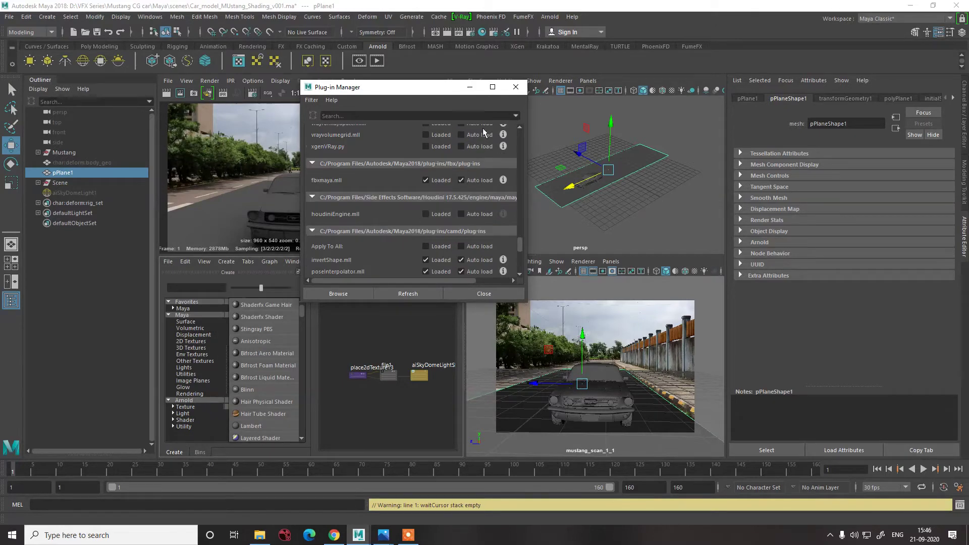
{"action": "left_click", "coordinate": [516, 87]}
{"action": "key", "text": "ctrl+s"}
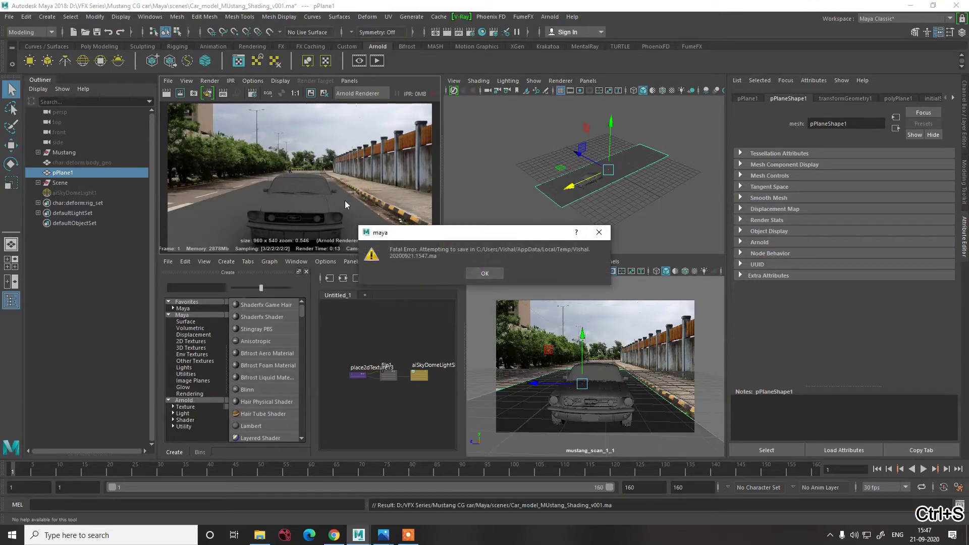
Dismiss the fatal error, relaunch Autodesk Maya 2018 and close its What's New dialog
{"action": "left_click", "coordinate": [483, 275]}
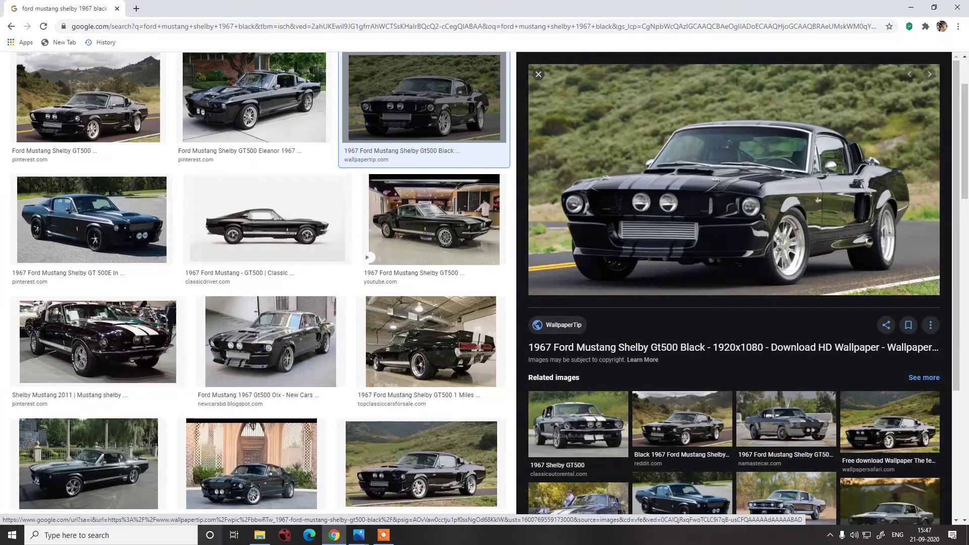
{"action": "left_click", "coordinate": [146, 536]}
{"action": "type", "text": "maya"}
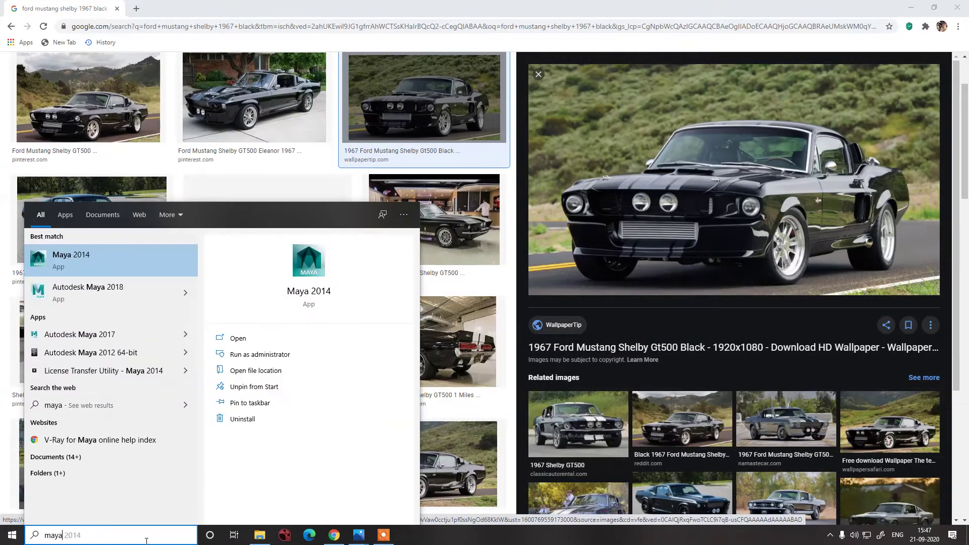
{"action": "key", "text": "Return"}
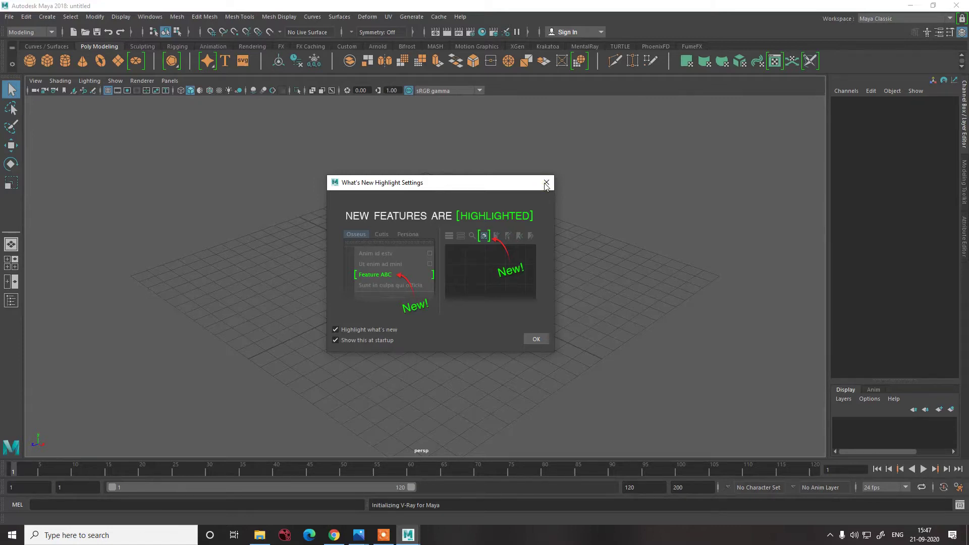
{"action": "left_click", "coordinate": [546, 183]}
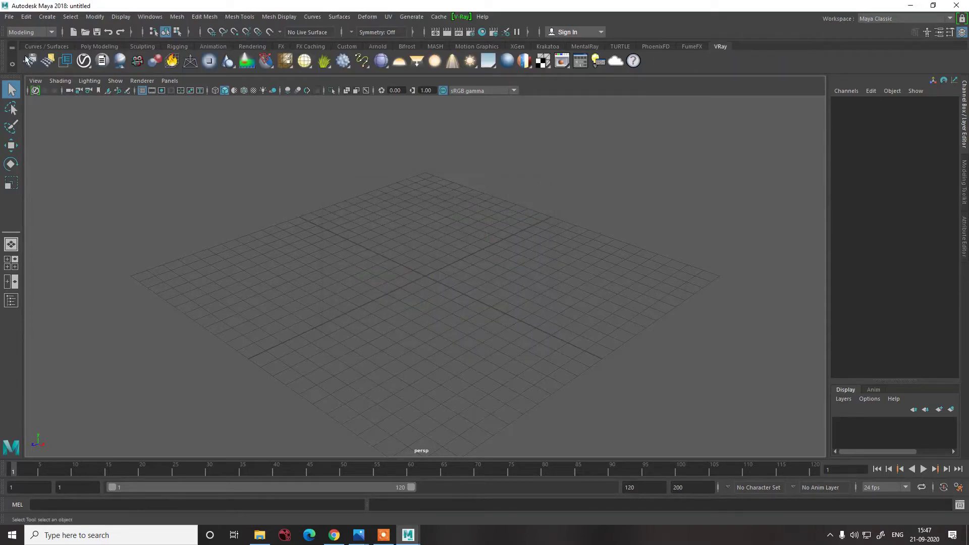
Open Car_model_MUstang_Shading_v001.ma and close the Hypershade's Browser and Material Viewer panes
{"action": "left_click", "coordinate": [9, 16]}
{"action": "left_click", "coordinate": [24, 45]}
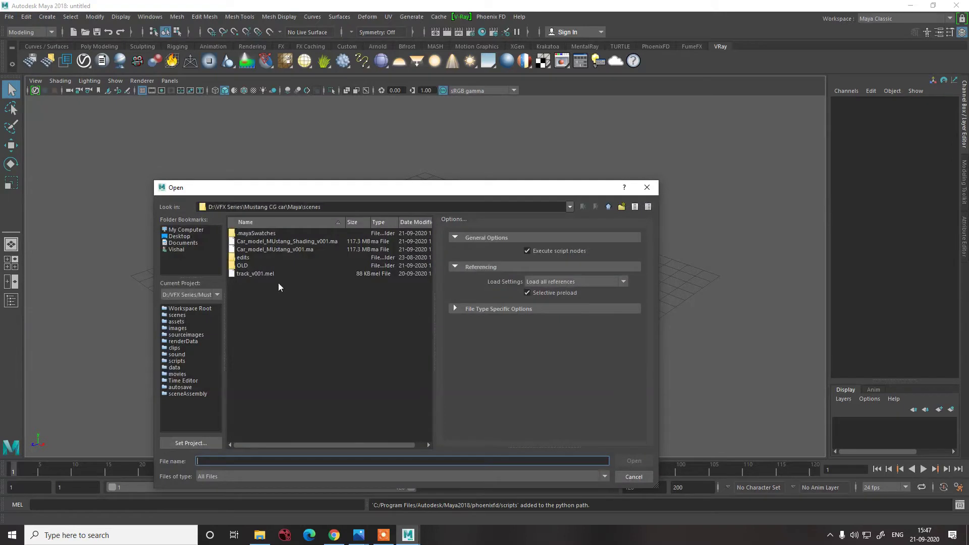
{"action": "double_click", "coordinate": [290, 241]}
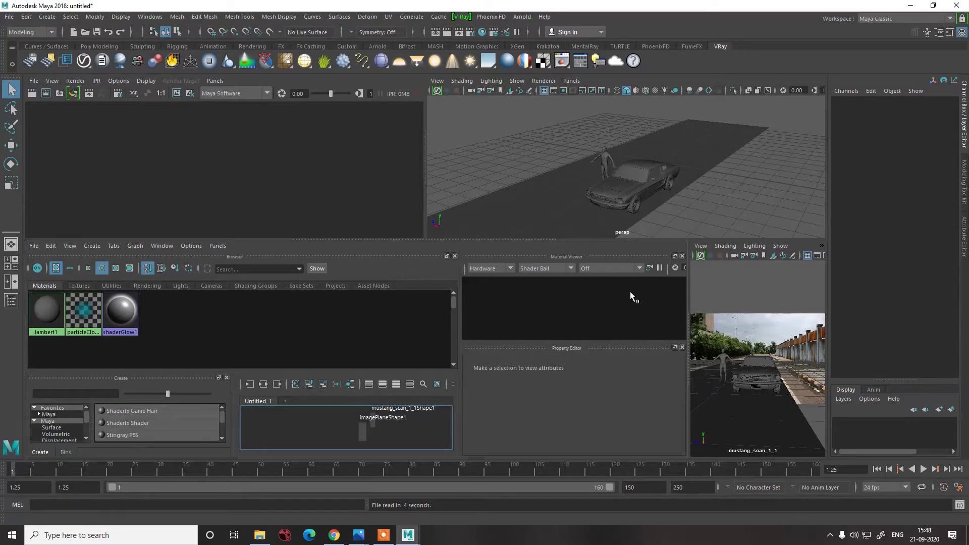
{"action": "left_click", "coordinate": [454, 256]}
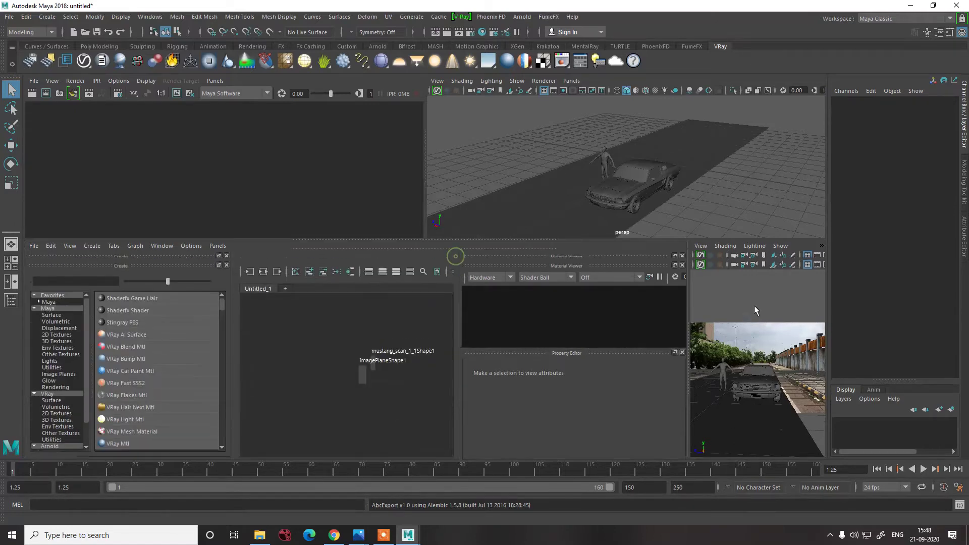
{"action": "left_click", "coordinate": [682, 265]}
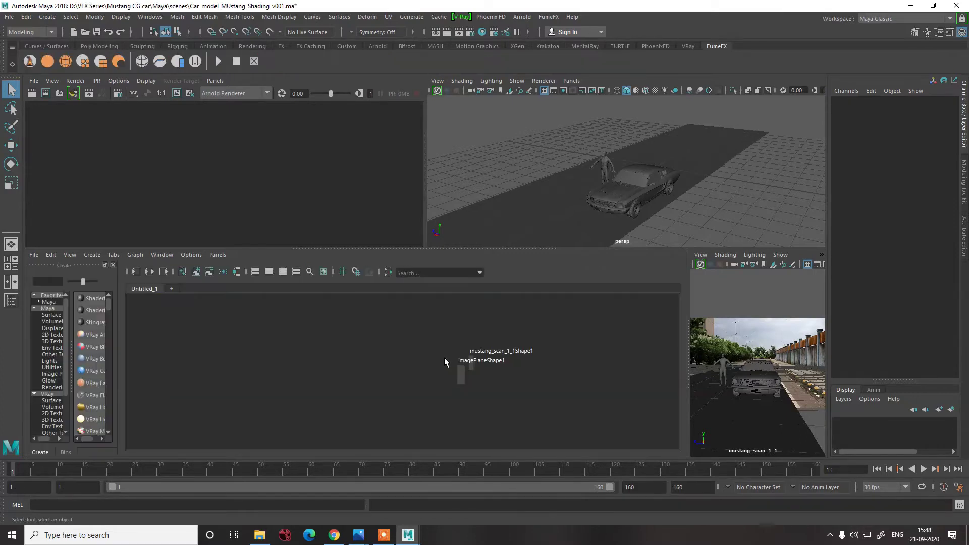
Render the mustang_scan_1_1 camera view with the Arnold Renderer and save the scene
{"action": "left_click", "coordinate": [388, 347]}
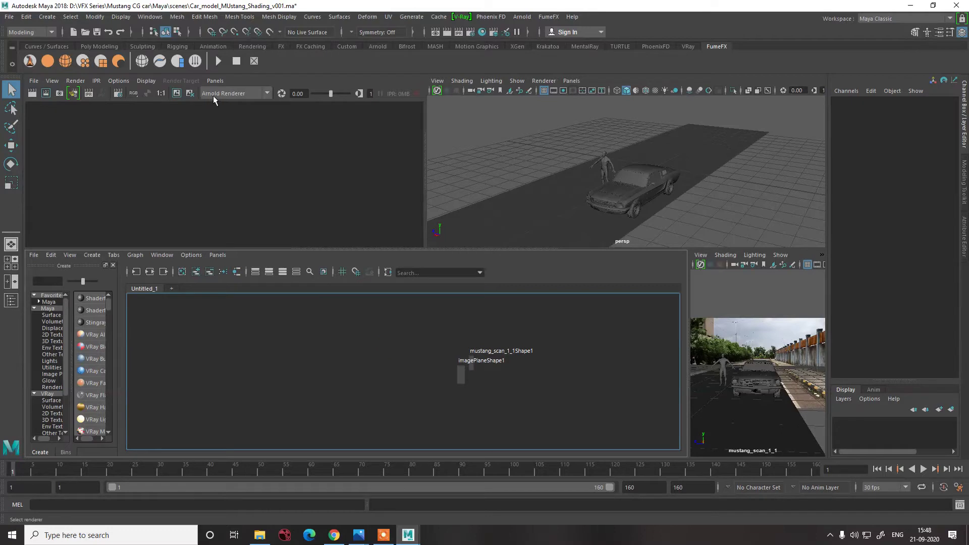
{"action": "left_click", "coordinate": [732, 358]}
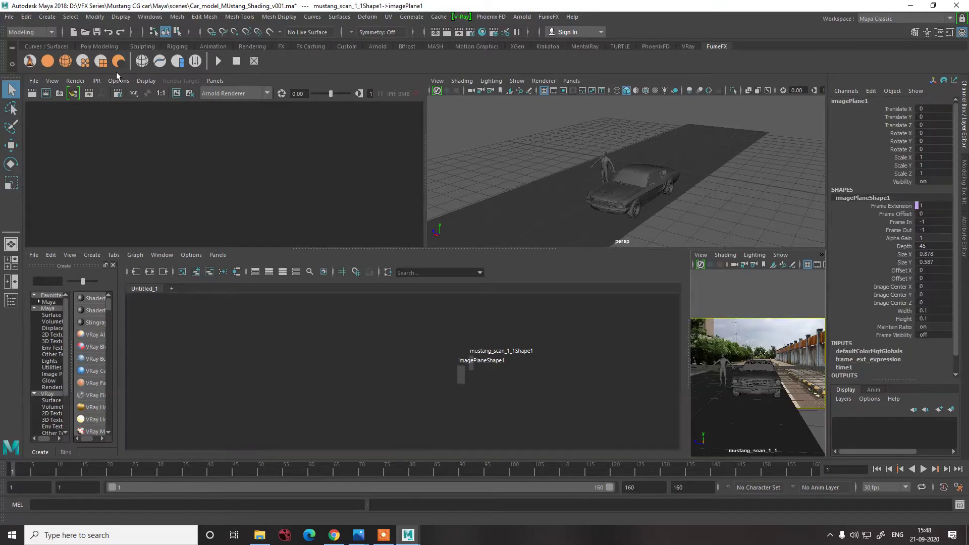
{"action": "left_click", "coordinate": [81, 83]}
{"action": "left_click", "coordinate": [80, 82]}
{"action": "left_click", "coordinate": [80, 81]}
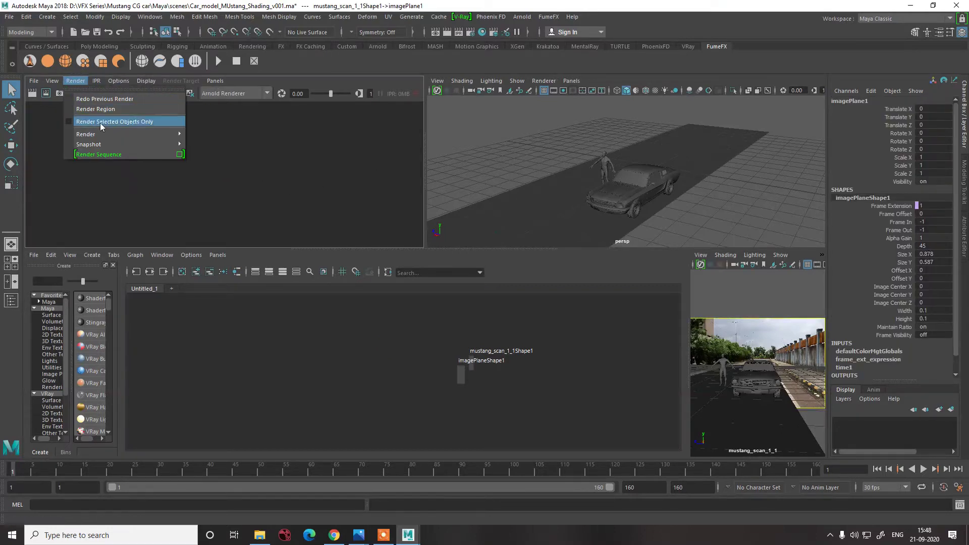
{"action": "mouse_move", "coordinate": [151, 134]}
{"action": "left_click", "coordinate": [215, 155]}
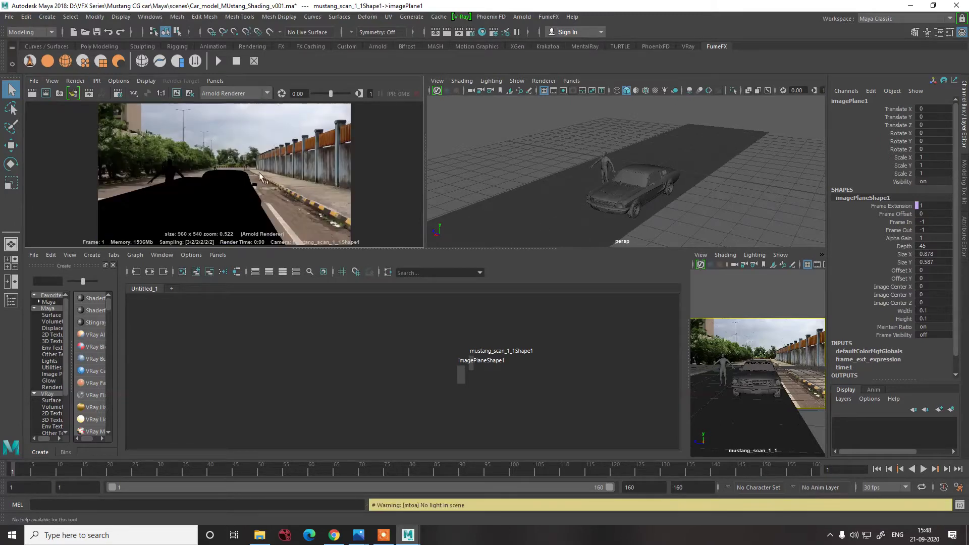
{"action": "left_click", "coordinate": [456, 119]}
{"action": "key", "text": "ctrl+s"}
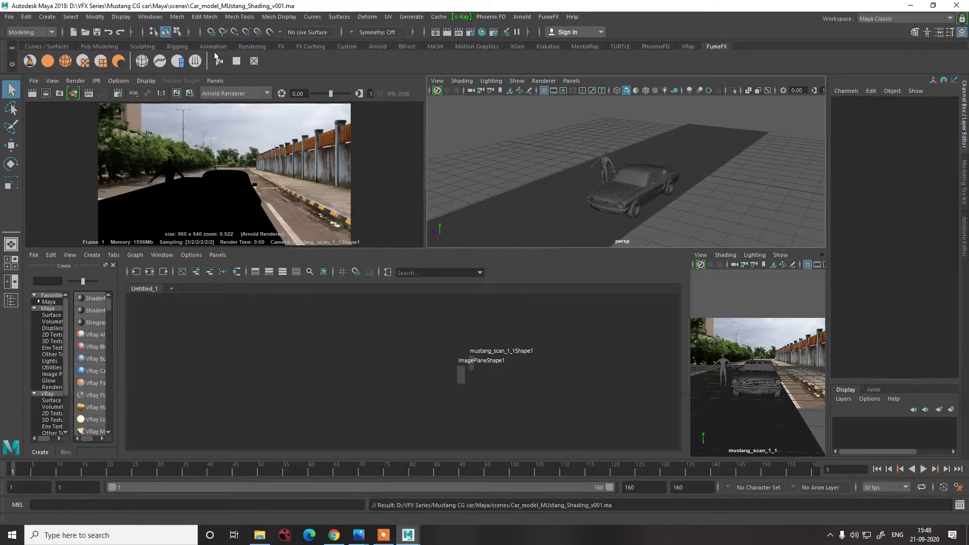
Bring up the Arnold tools and show the Outliner
{"action": "left_click", "coordinate": [390, 47]}
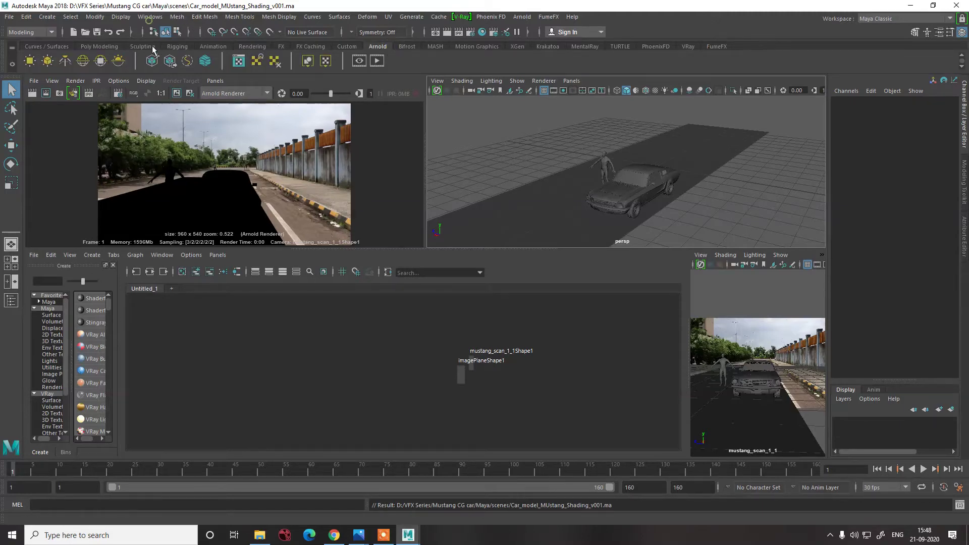
{"action": "left_click", "coordinate": [150, 17]}
{"action": "left_click", "coordinate": [161, 127]}
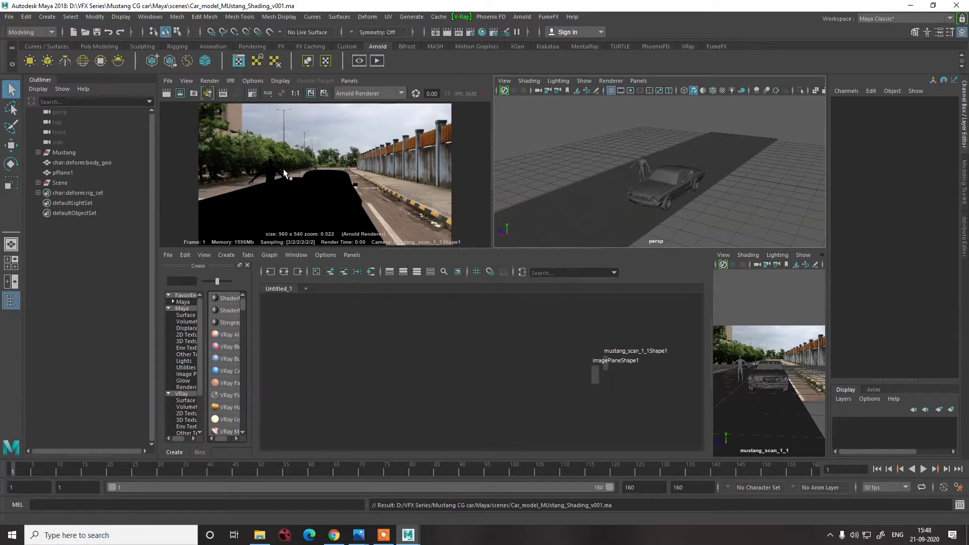
Create an Arnold sky dome light and scale it uniformly to about 4.73 around the car scene
{"action": "left_click", "coordinate": [82, 61]}
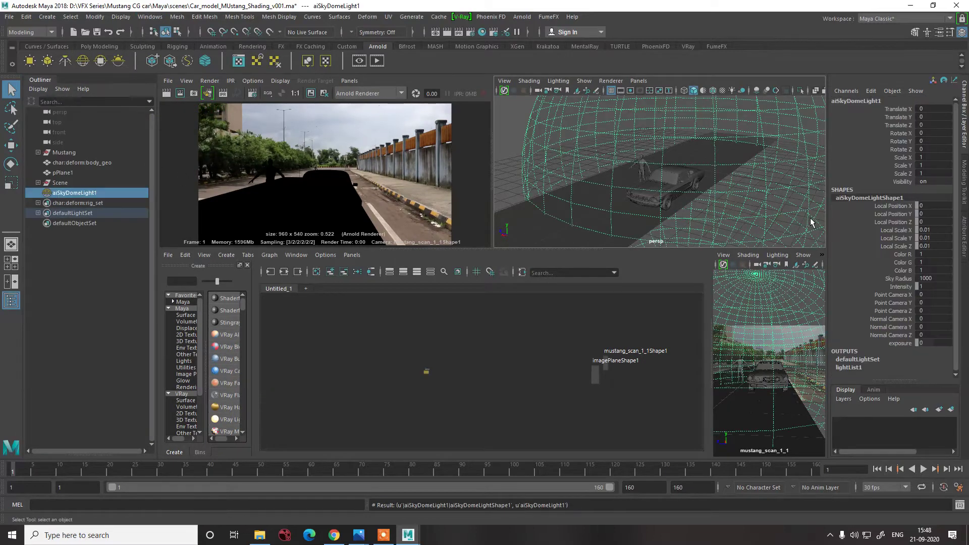
{"action": "key", "text": "w"}
{"action": "key", "text": "f"}
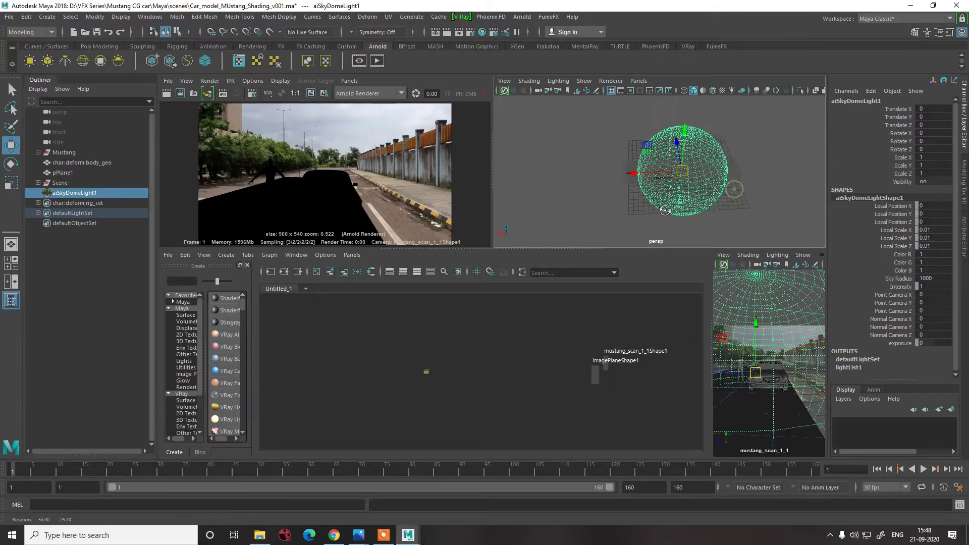
{"action": "key", "text": "r"}
{"action": "left_click_drag", "start_coordinate": [679, 182], "coordinate": [716, 189]}
{"action": "key", "text": "w"}
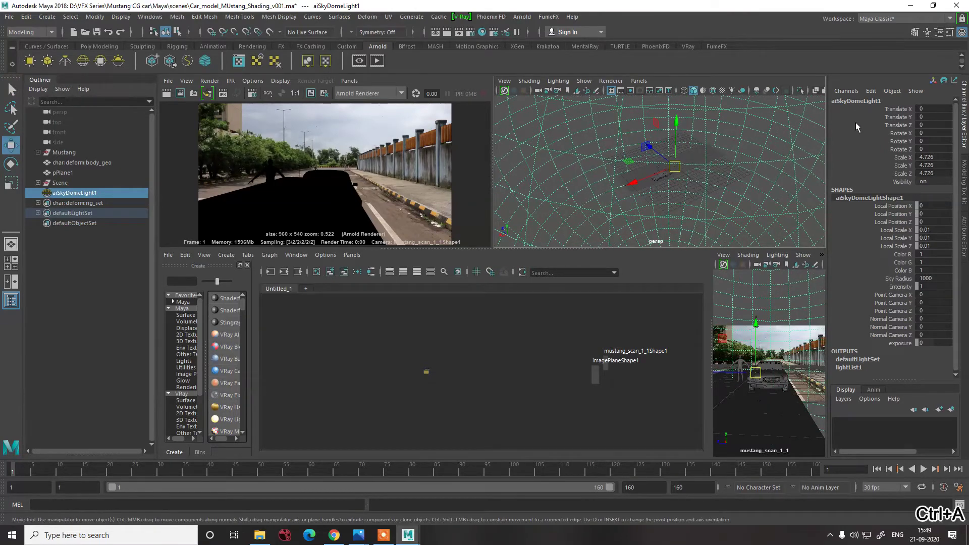
Connect a File texture to the sky dome light's Color attribute
{"action": "key", "text": "ctrl+a"}
{"action": "left_click", "coordinate": [937, 203]}
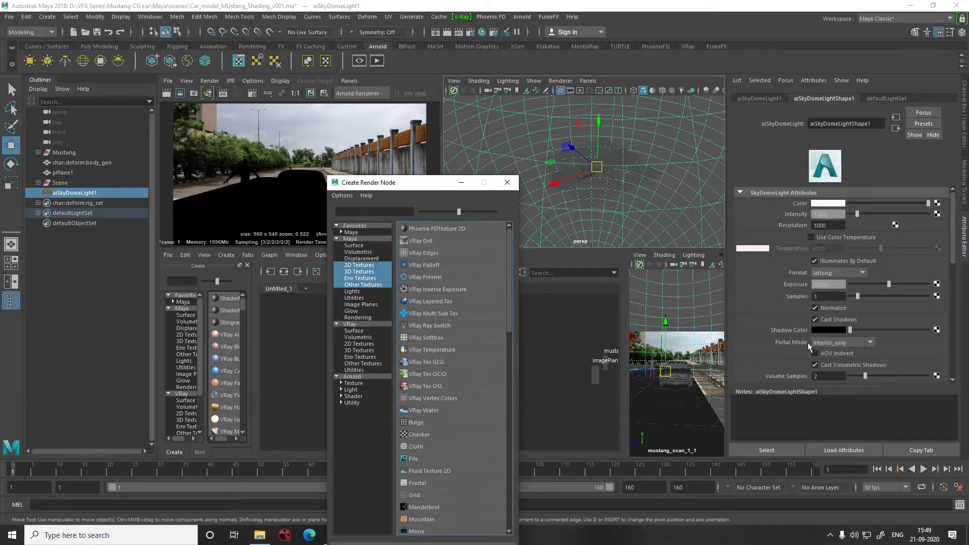
{"action": "left_click", "coordinate": [412, 458]}
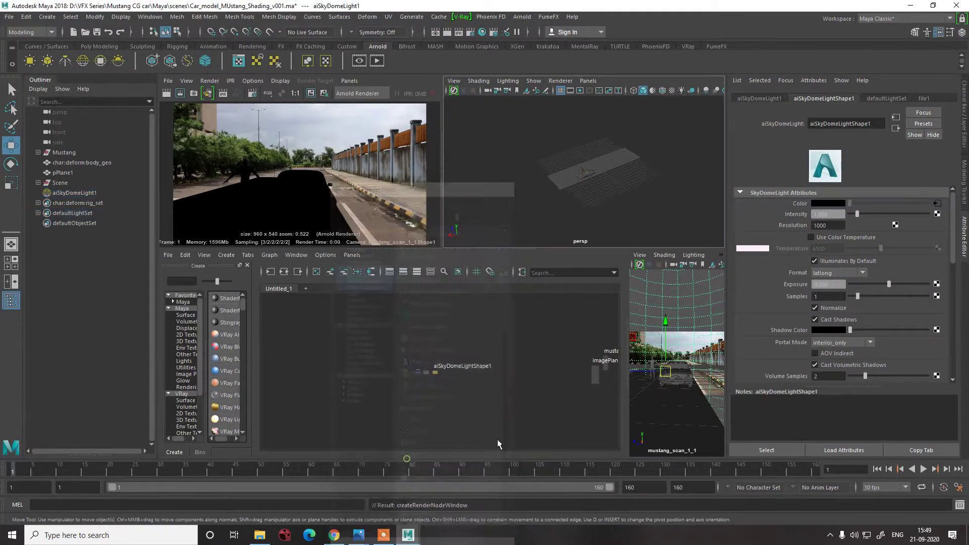
Load hdri_mustang_v001.0001.tiff from the project's Scan\HDRI folder as the file texture's image
{"action": "left_click", "coordinate": [937, 238]}
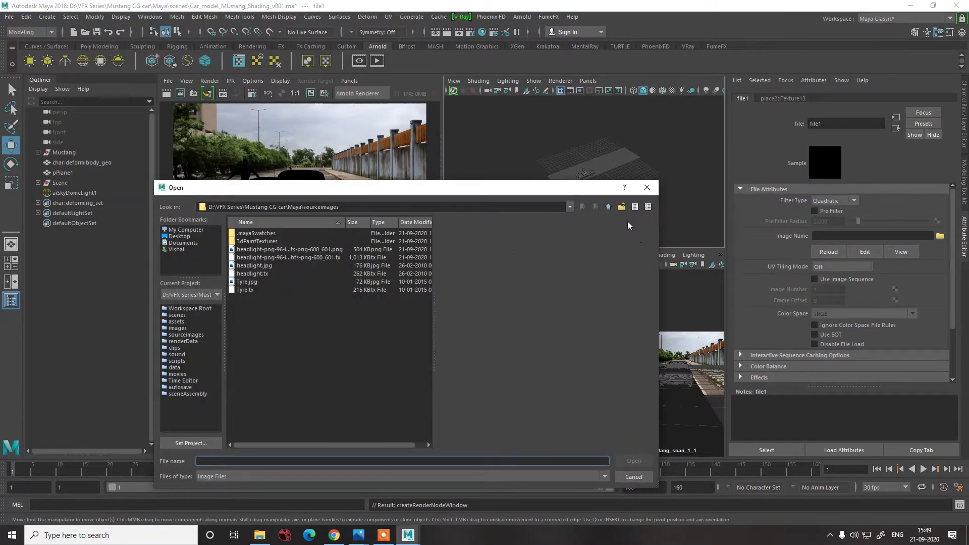
{"action": "left_click", "coordinate": [608, 207]}
{"action": "left_click", "coordinate": [608, 207]}
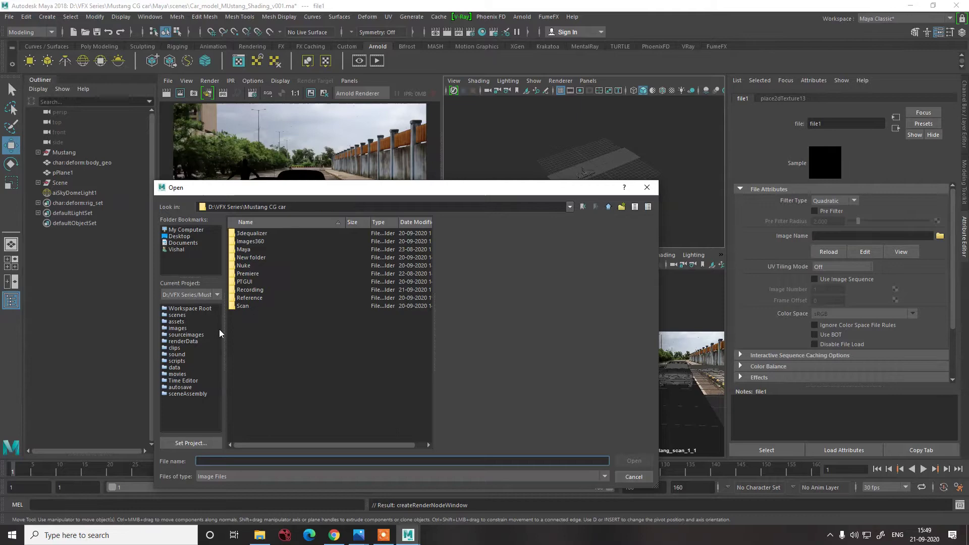
{"action": "double_click", "coordinate": [250, 306]}
{"action": "double_click", "coordinate": [246, 241]}
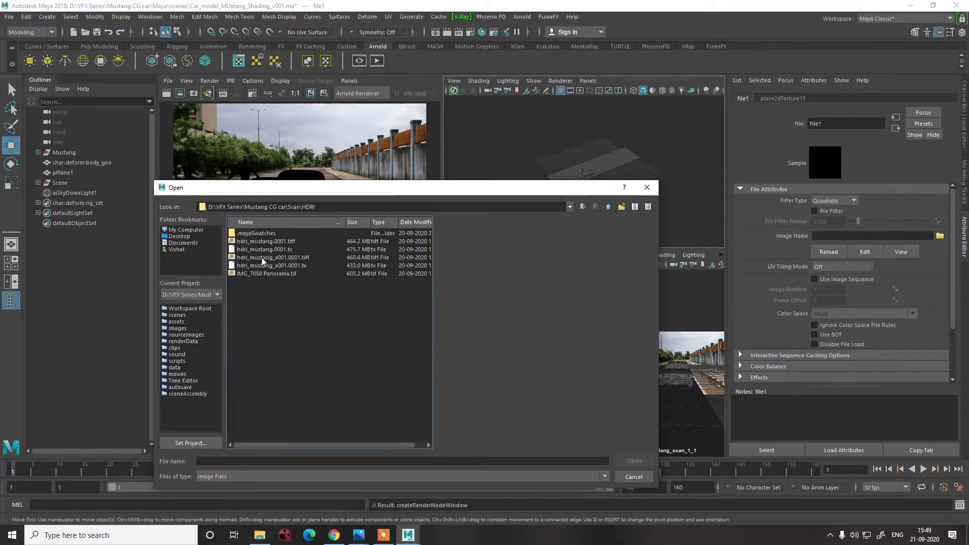
{"action": "double_click", "coordinate": [262, 256]}
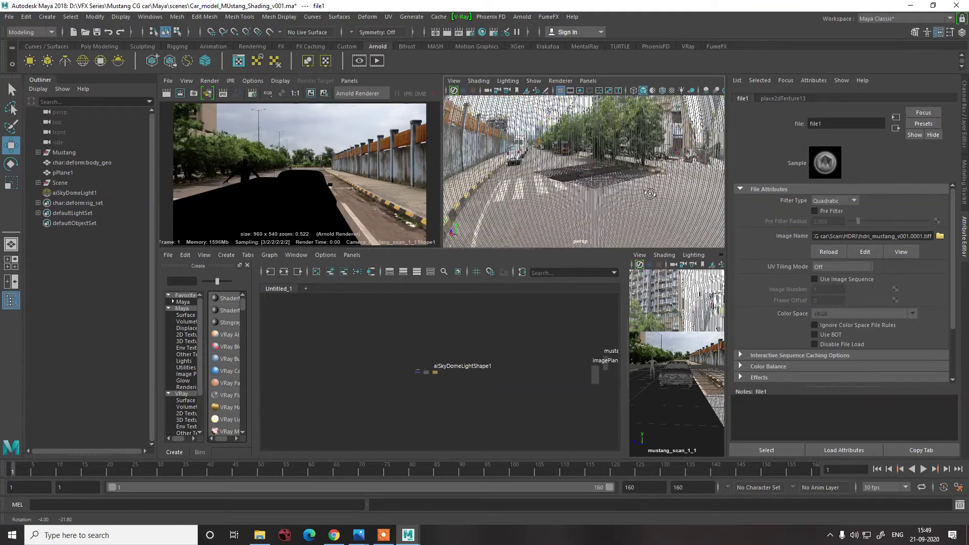
Rotate the sky dome light to about 96.19 degrees around Y
{"action": "left_click", "coordinate": [662, 156]}
{"action": "left_click_drag", "start_coordinate": [602, 217], "coordinate": [598, 180], "text": "alt"}
{"action": "key", "text": "e"}
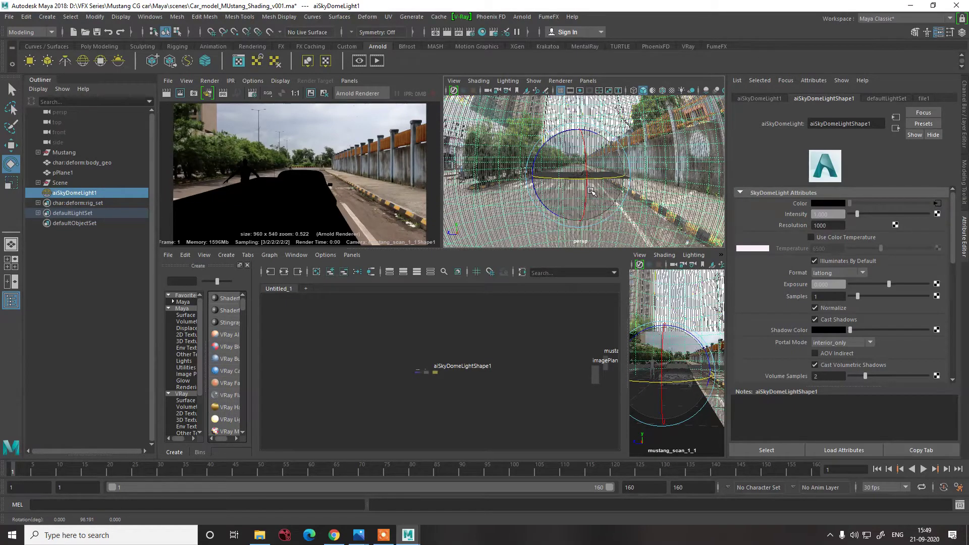
Turn off LOD Visibility in the sky dome light's transform display settings
{"action": "scroll", "coordinate": [770, 289], "scroll_direction": "down", "scroll_amount": 2}
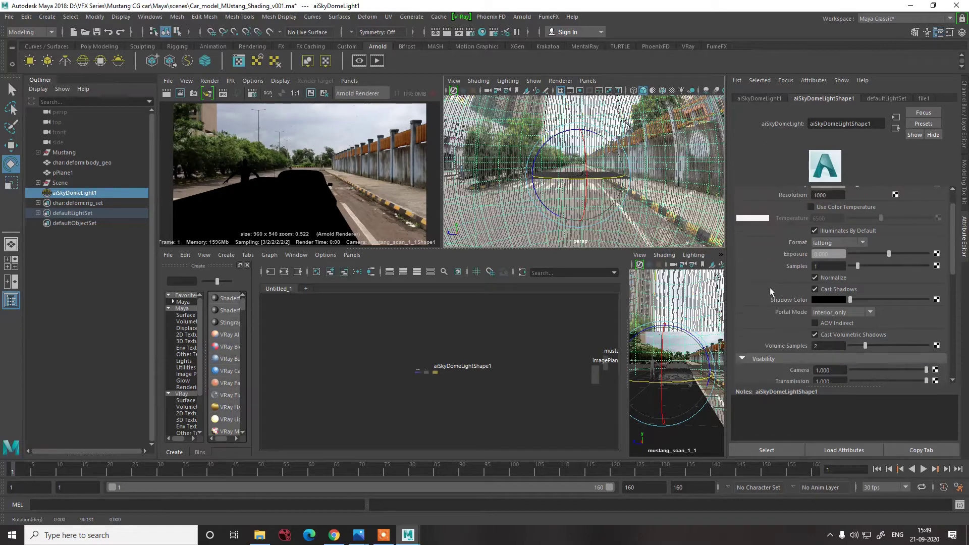
{"action": "scroll", "coordinate": [770, 286], "scroll_direction": "up", "scroll_amount": 2}
{"action": "left_click", "coordinate": [760, 99]}
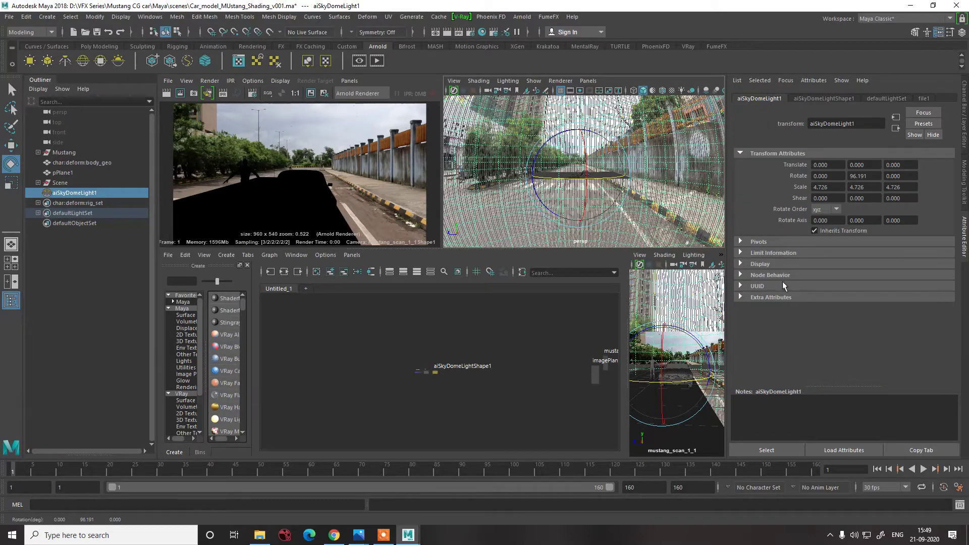
{"action": "left_click", "coordinate": [764, 267]}
{"action": "left_click", "coordinate": [814, 337]}
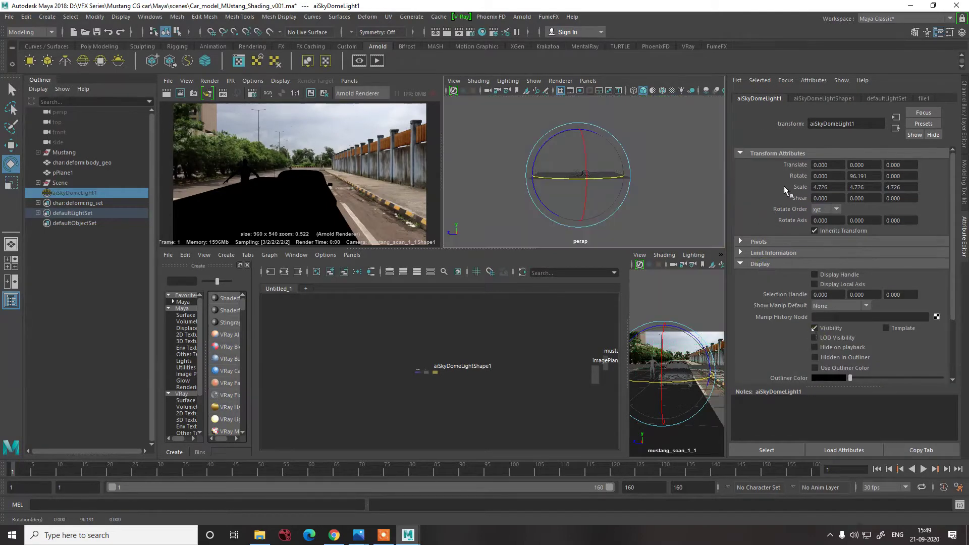
Set the sky dome light's Camera visibility to 0, then clear the selection
{"action": "left_click", "coordinate": [804, 101]}
{"action": "scroll", "coordinate": [788, 260], "scroll_direction": "down", "scroll_amount": 10}
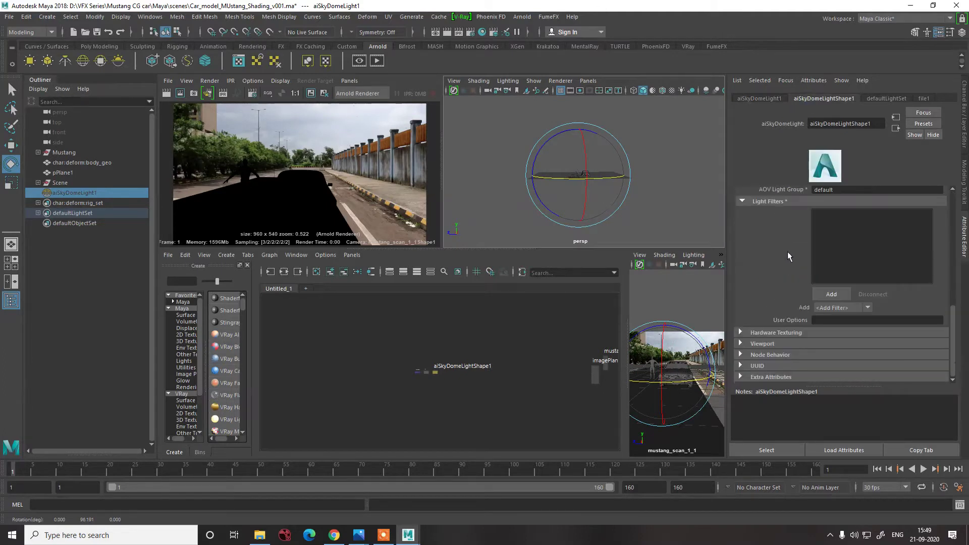
{"action": "scroll", "coordinate": [788, 253], "scroll_direction": "up", "scroll_amount": 6}
{"action": "left_click_drag", "start_coordinate": [862, 273], "coordinate": [840, 276]}
{"action": "left_click", "coordinate": [699, 165]}
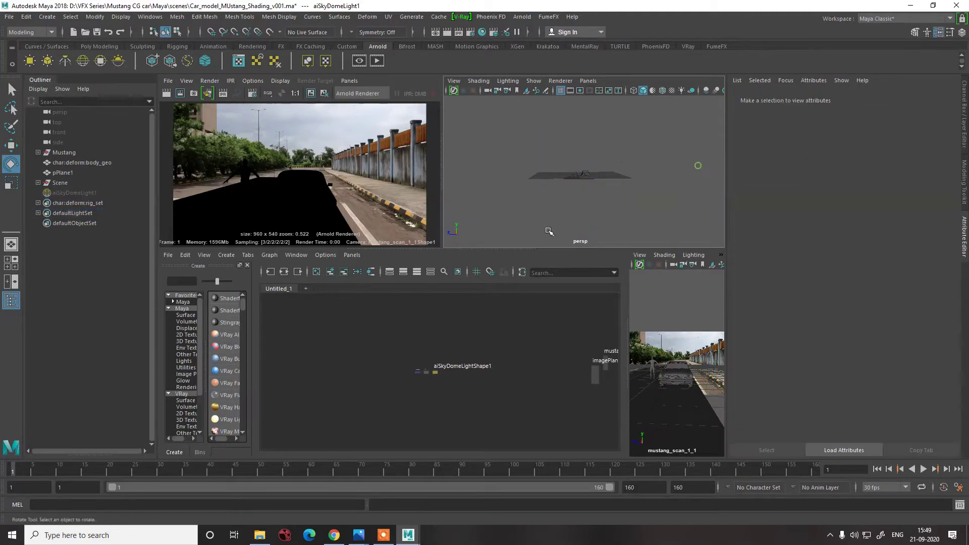
Test render the mustang_scan_1_1 camera view with the Arnold Renderer
{"action": "left_click_drag", "start_coordinate": [581, 224], "coordinate": [559, 234], "text": "alt"}
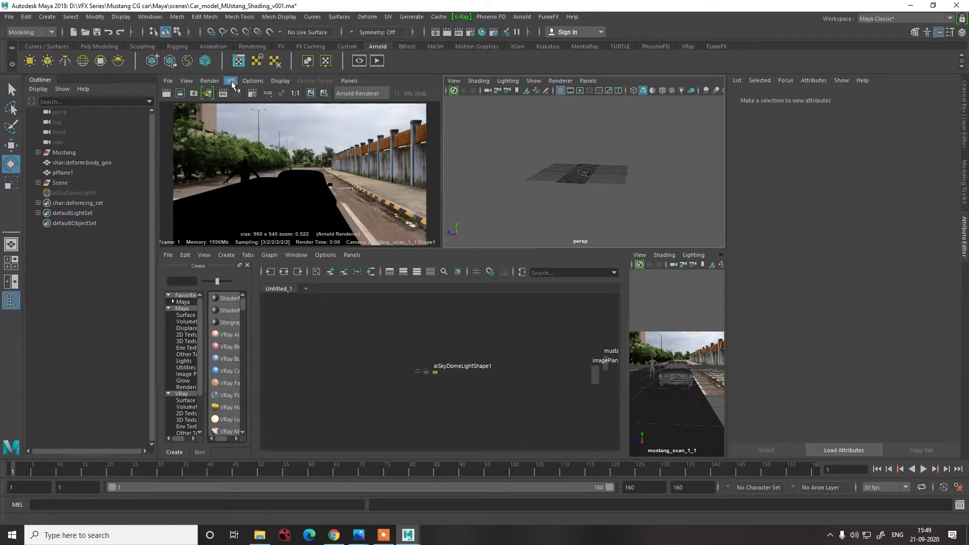
{"action": "left_click", "coordinate": [180, 93]}
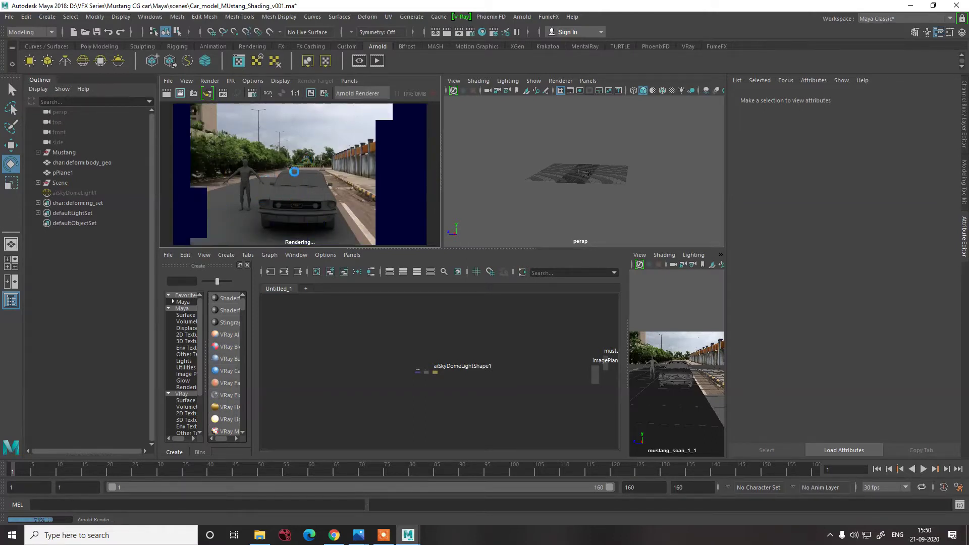
{"action": "left_click", "coordinate": [644, 392]}
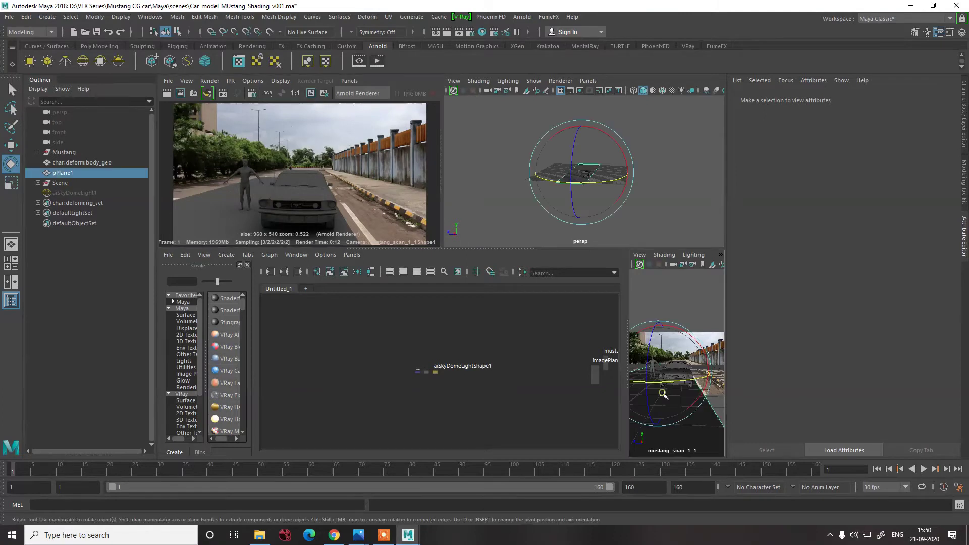
{"action": "key", "text": "w"}
{"action": "left_click", "coordinate": [245, 182]}
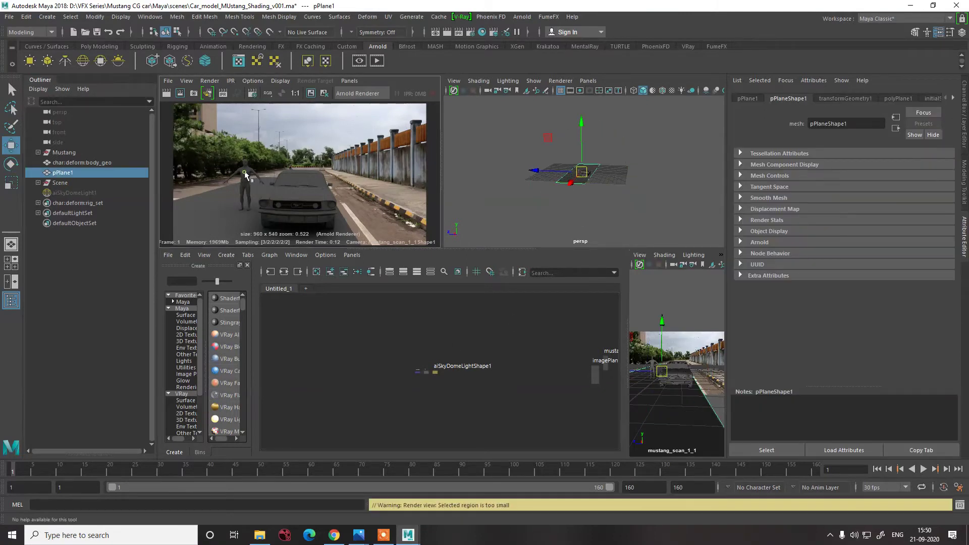
Hide the standing character mesh char:deform:body_geo and delete it from the scene
{"action": "left_click", "coordinate": [652, 362]}
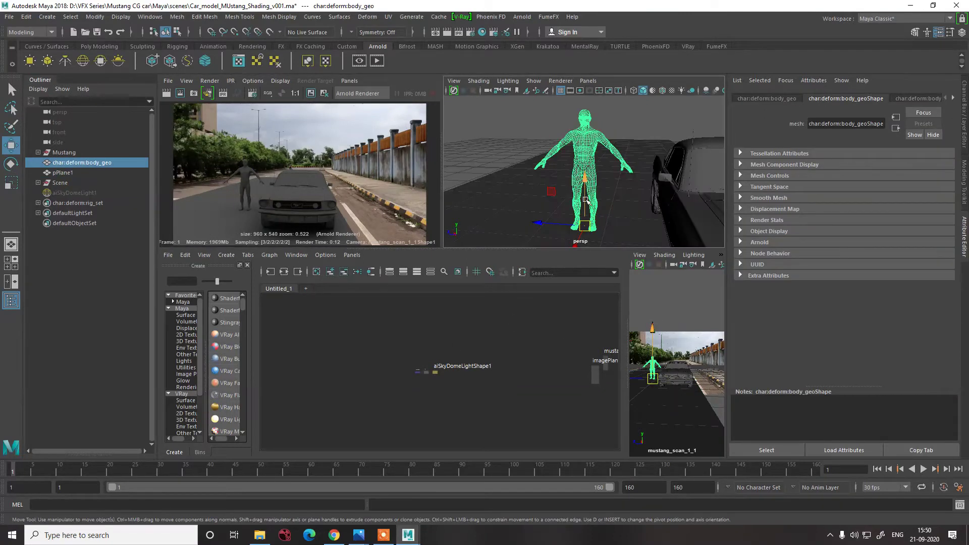
{"action": "key", "text": "f"}
{"action": "key", "text": "ctrl+h"}
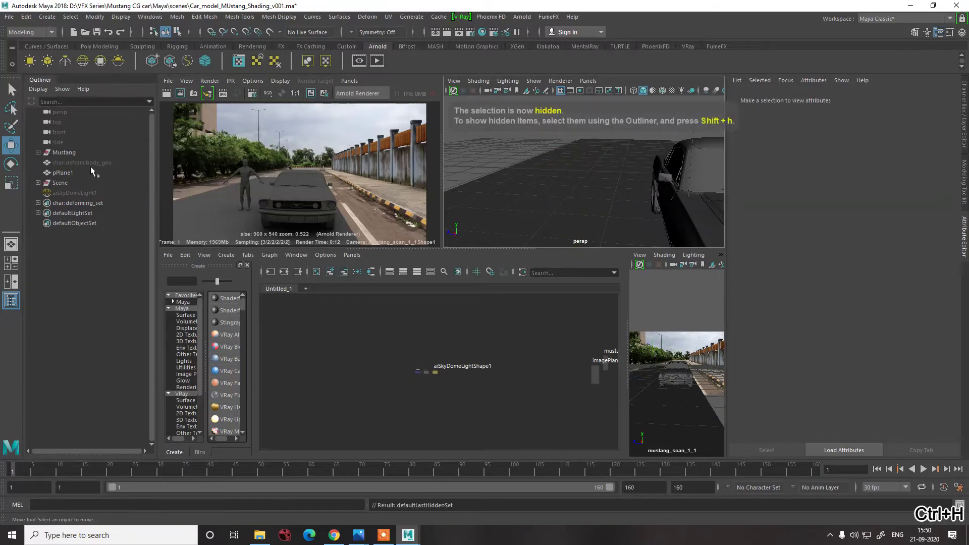
{"action": "left_click", "coordinate": [95, 163]}
Move the ground plane pPlane1 sideways along its Z axis so it is centred under the car
{"action": "left_click", "coordinate": [550, 204]}
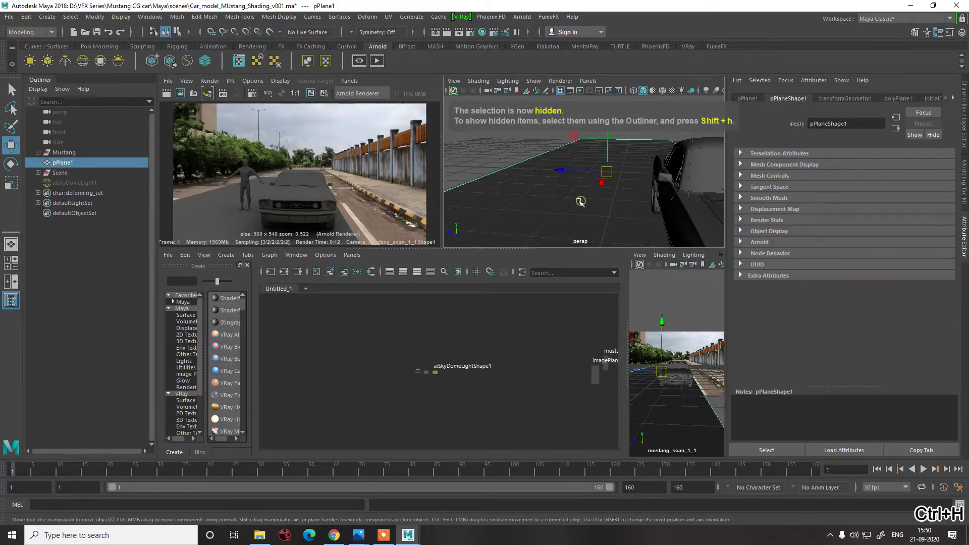
{"action": "key", "text": "f"}
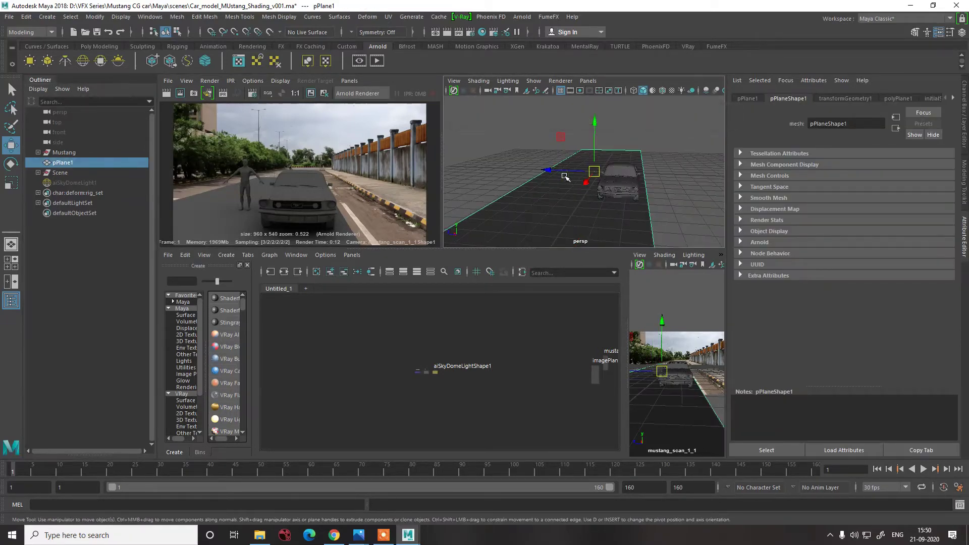
{"action": "mouse_move", "coordinate": [563, 175]}
{"action": "left_mouse_down"}
{"action": "mouse_move", "coordinate": [578, 174]}
{"action": "mouse_move", "coordinate": [566, 173]}
{"action": "left_mouse_up"}
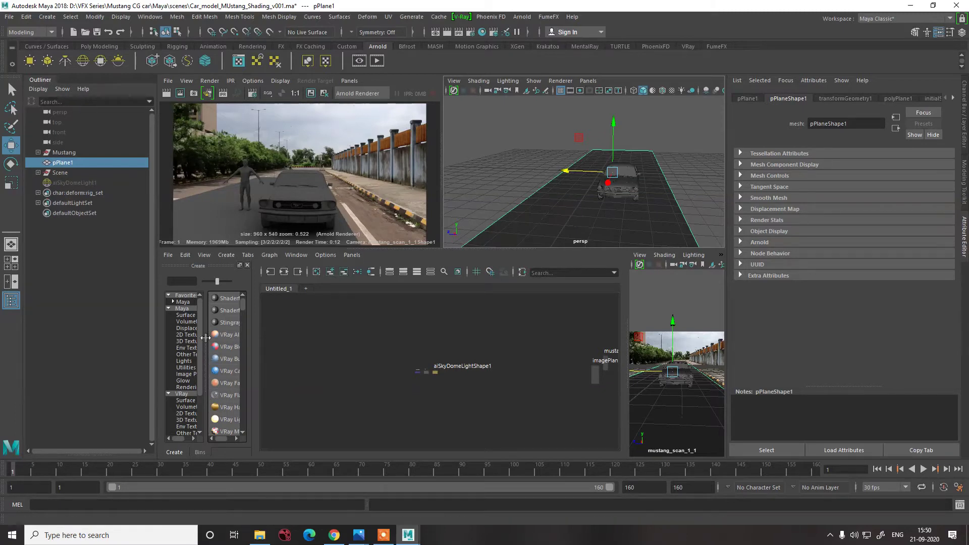
Widen the Hypershade node list and create an Arnold aiShadowMatte shader
{"action": "left_click_drag", "start_coordinate": [205, 349], "coordinate": [322, 360]}
{"action": "left_click_drag", "start_coordinate": [203, 363], "coordinate": [230, 363]}
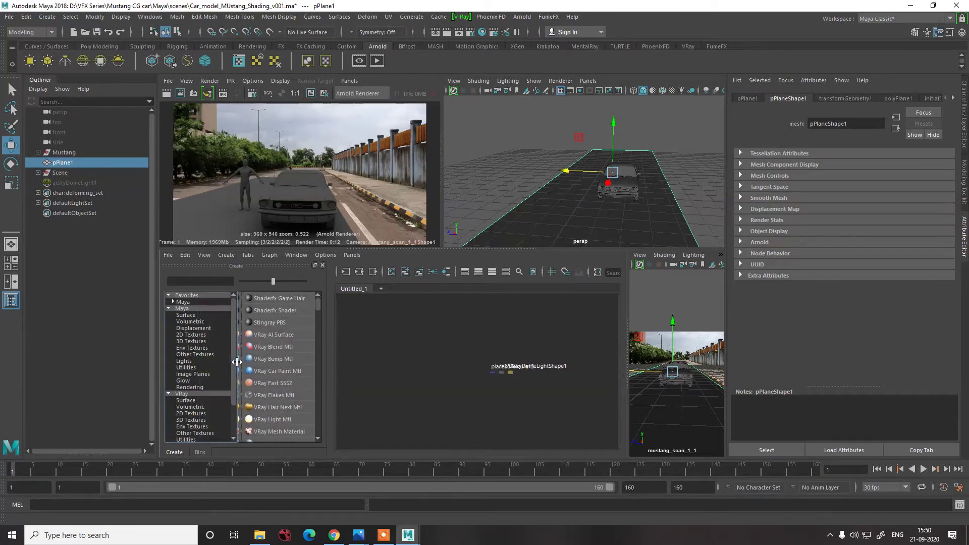
{"action": "scroll", "coordinate": [206, 379], "scroll_direction": "down", "scroll_amount": 2}
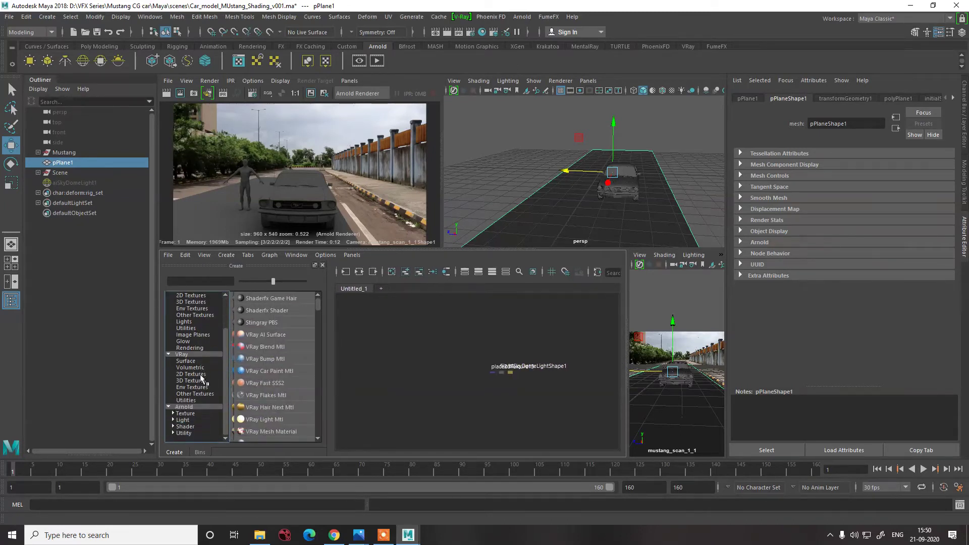
{"action": "left_click", "coordinate": [184, 427]}
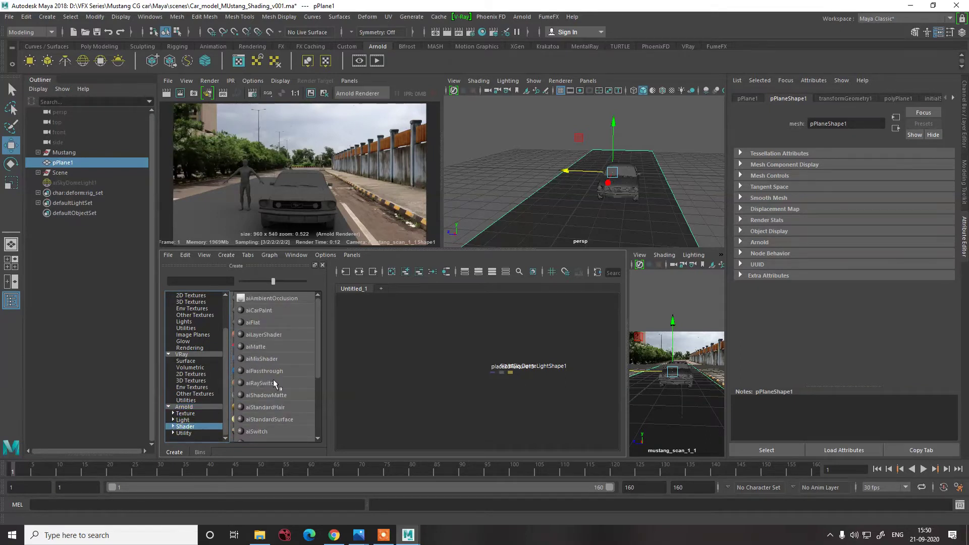
{"action": "left_click", "coordinate": [274, 396]}
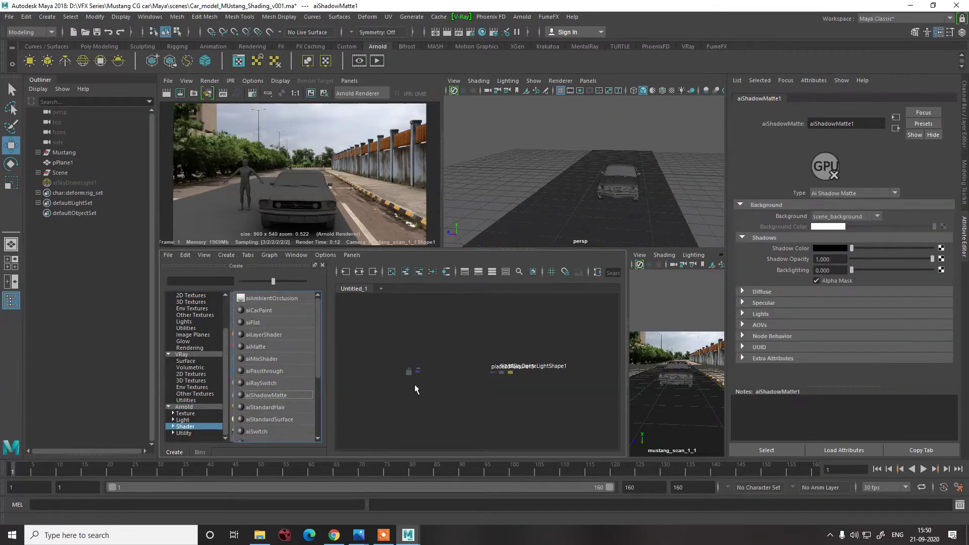
Assign the aiShadowMatte1 material to the ground plane pPlane1
{"action": "left_click", "coordinate": [559, 212]}
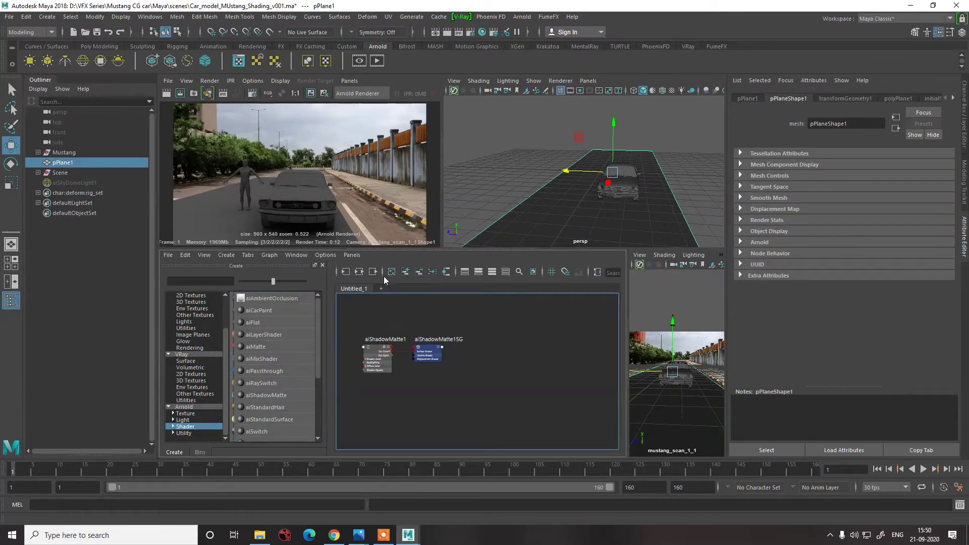
{"action": "right_click_drag", "start_coordinate": [380, 353], "coordinate": [378, 325]}
{"action": "left_click", "coordinate": [550, 184]}
{"action": "left_click", "coordinate": [550, 184]}
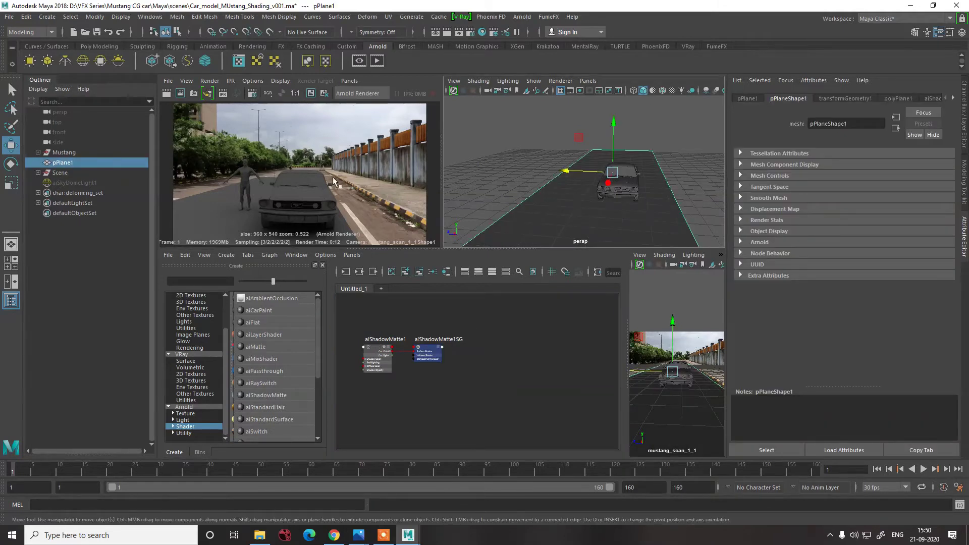
Keep the current render image and render the camera view again with the shadow matte ground
{"action": "left_click", "coordinate": [307, 95]}
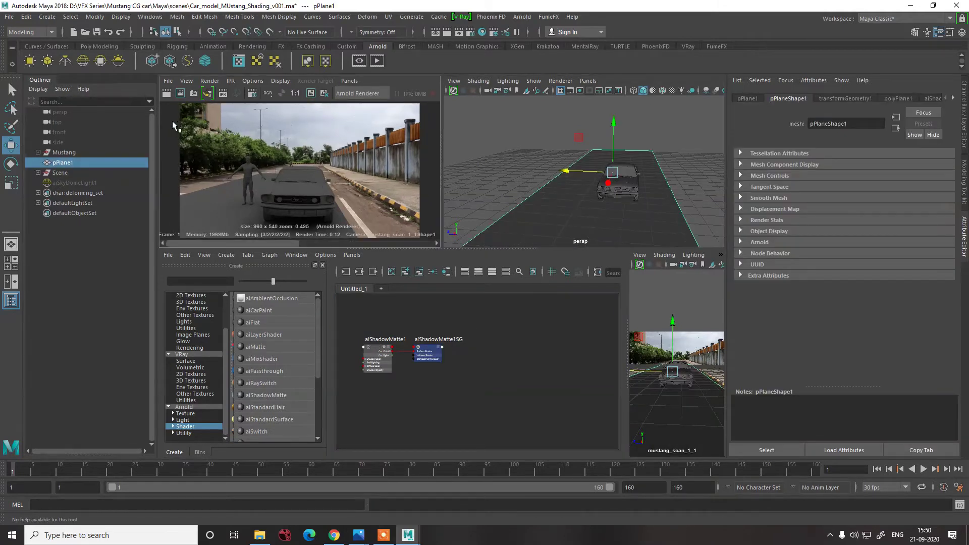
{"action": "left_click", "coordinate": [167, 96]}
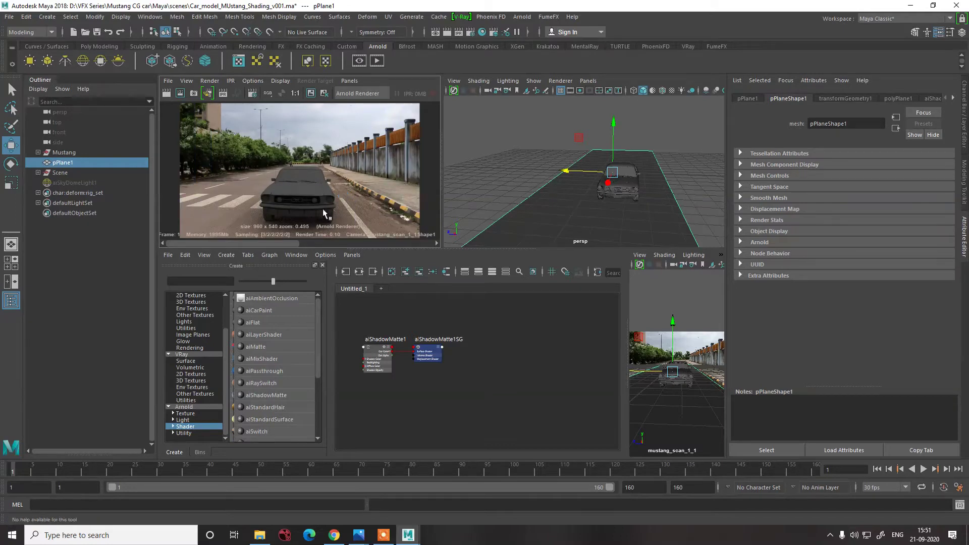
Examine the enlarged render for the car's ground shadow and how it blends with the road backplate
{"action": "scroll", "coordinate": [313, 207], "scroll_direction": "up", "scroll_amount": 3}
{"action": "scroll", "coordinate": [310, 213], "scroll_direction": "down", "scroll_amount": 2}
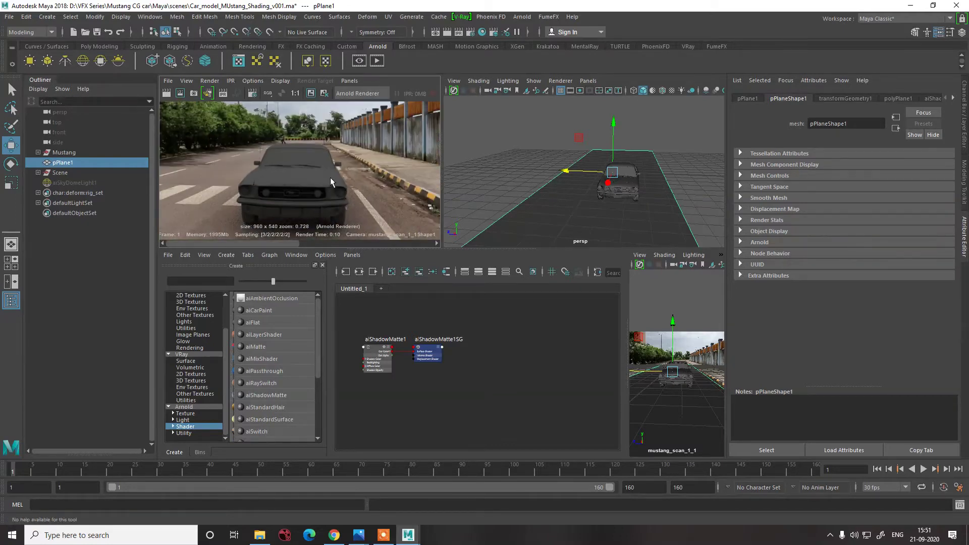
{"action": "scroll", "coordinate": [298, 217], "scroll_direction": "up", "scroll_amount": 3}
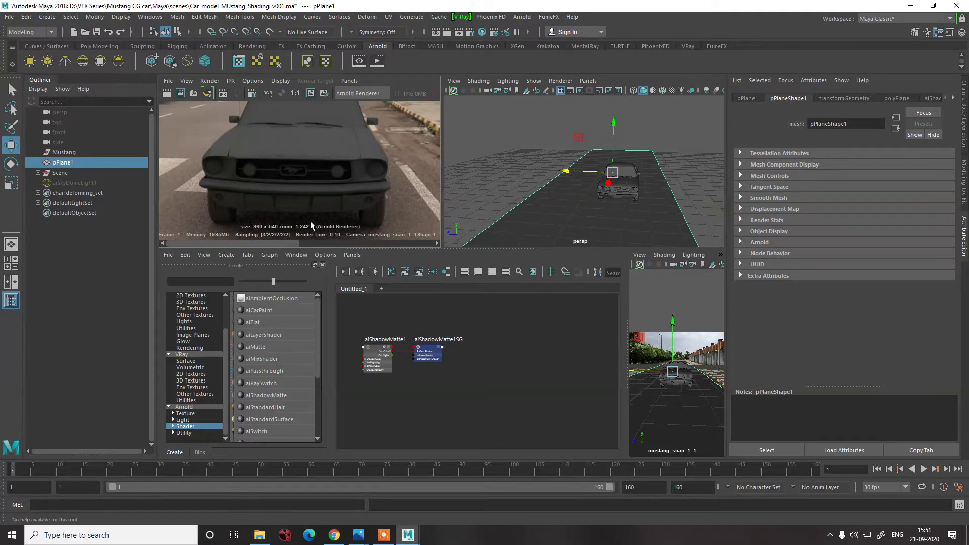
{"action": "key", "text": "space"}
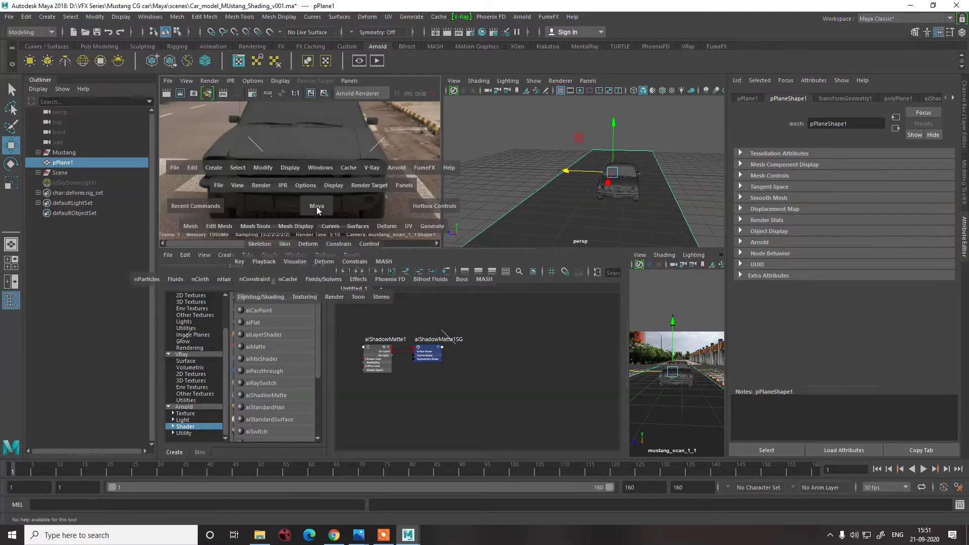
{"action": "key", "text": "space"}
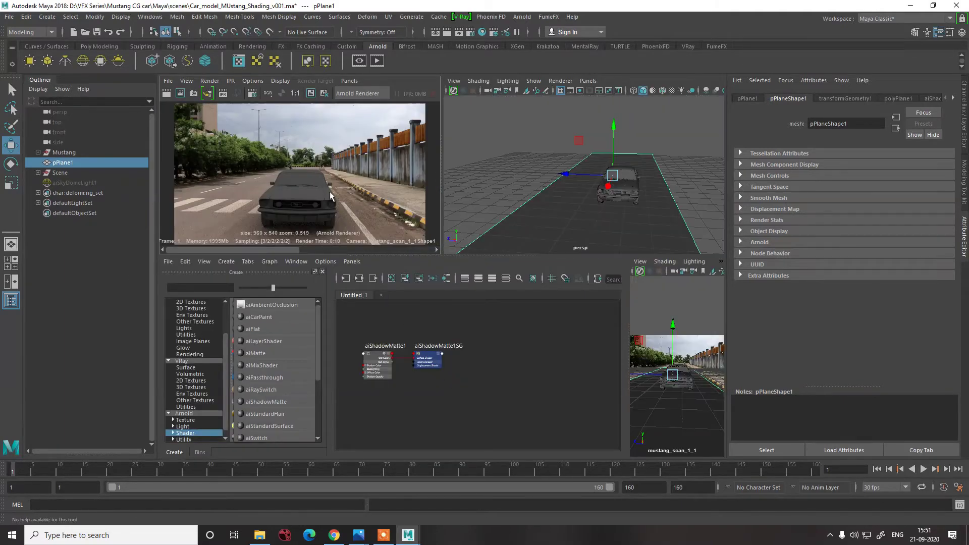
{"action": "key", "text": "space"}
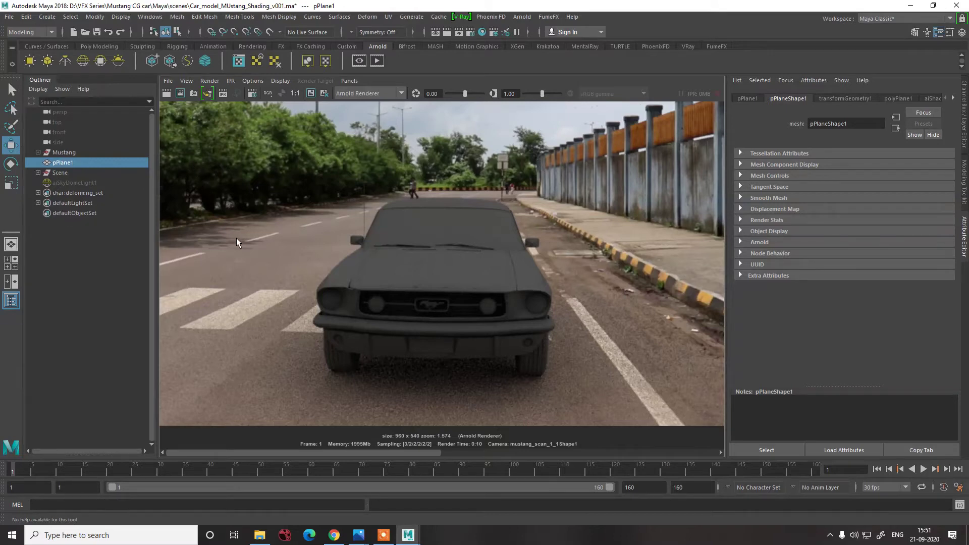
{"action": "scroll", "coordinate": [235, 238], "scroll_direction": "down", "scroll_amount": 2}
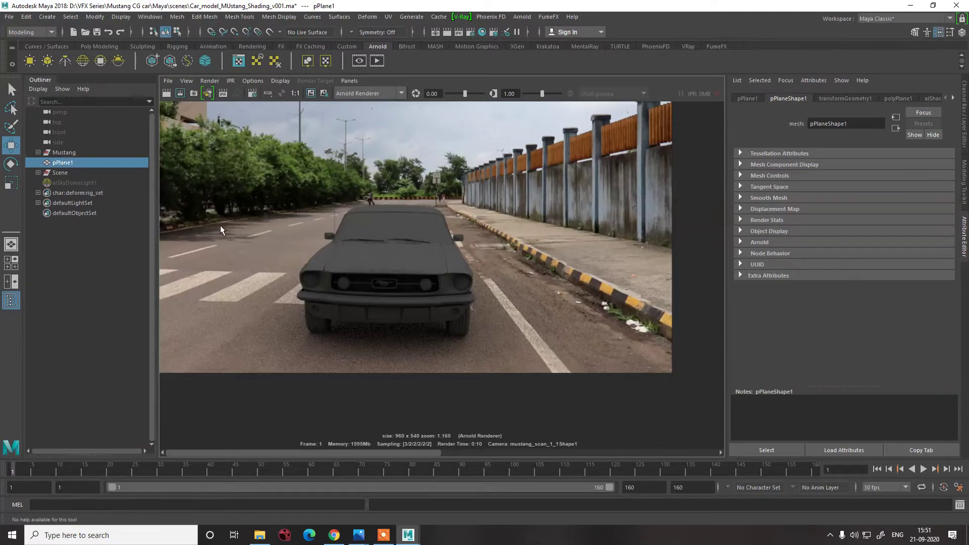
{"action": "scroll", "coordinate": [229, 213], "scroll_direction": "down", "scroll_amount": 3}
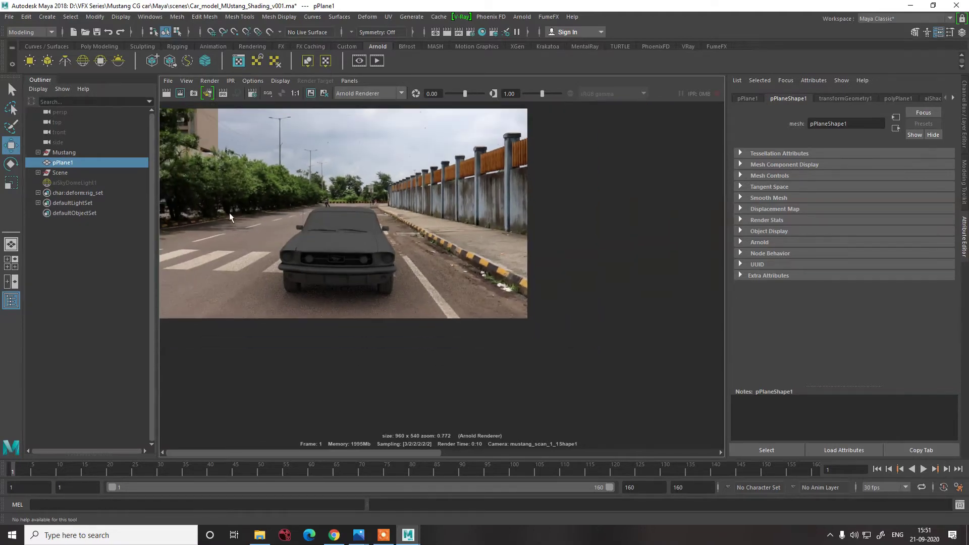
{"action": "scroll", "coordinate": [198, 162], "scroll_direction": "down", "scroll_amount": 1}
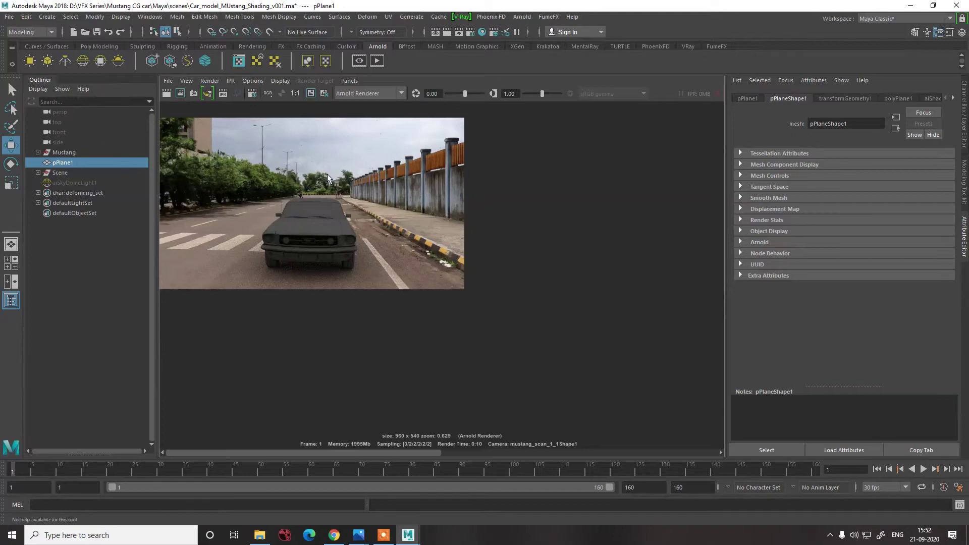
{"action": "key", "text": "space"}
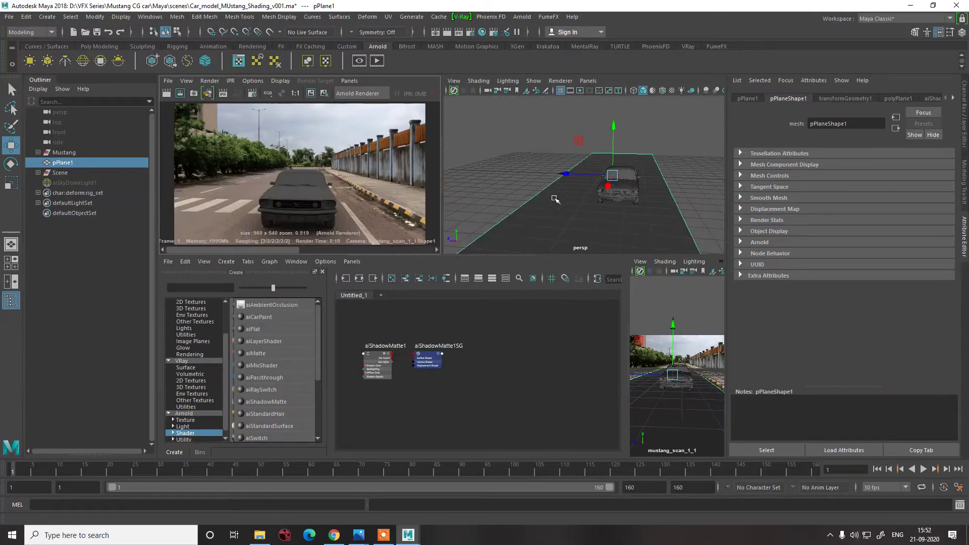
Set the samples of the sky dome light aiSkyDomeLight1 to 3 and render the camera view again
{"action": "left_click", "coordinate": [497, 196]}
{"action": "left_click", "coordinate": [570, 212]}
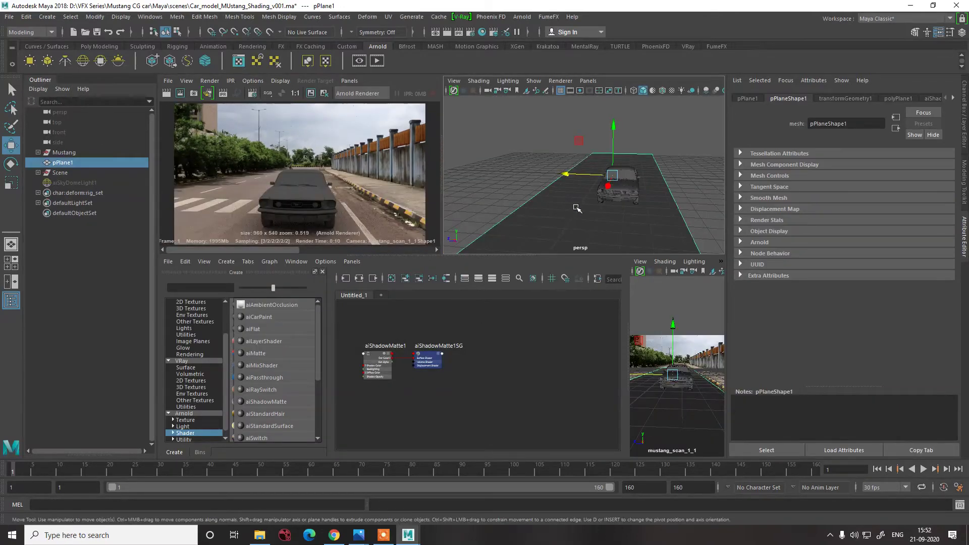
{"action": "left_click", "coordinate": [81, 182]}
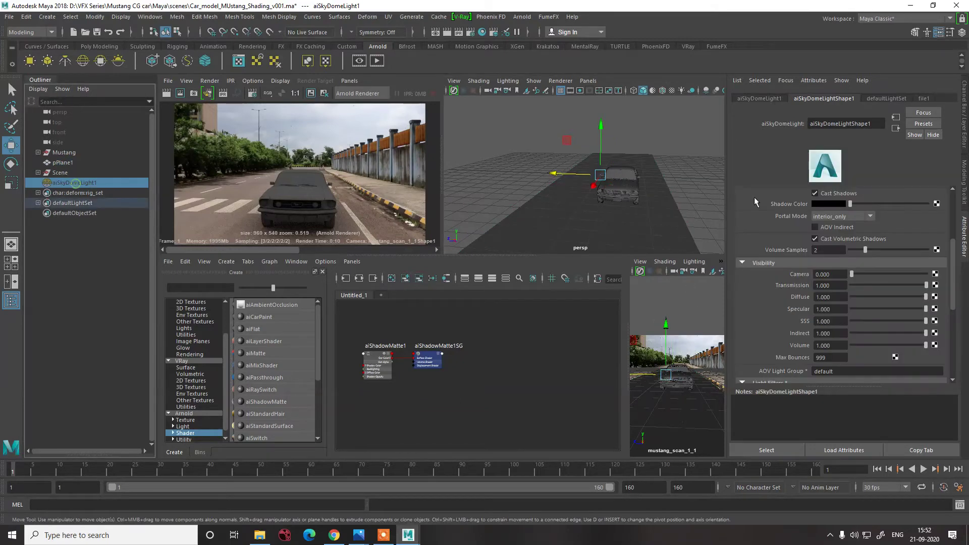
{"action": "scroll", "coordinate": [818, 259], "scroll_direction": "up", "scroll_amount": 3}
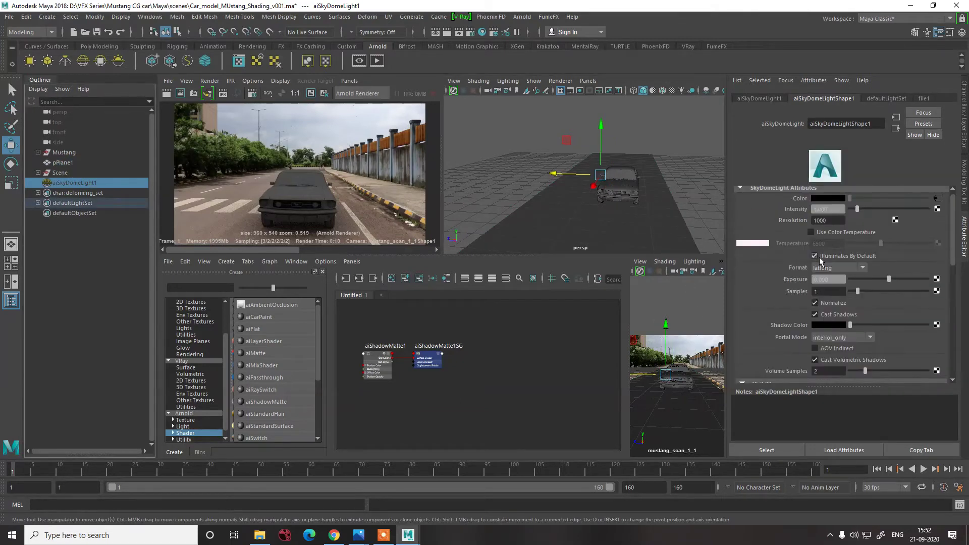
{"action": "left_click", "coordinate": [824, 291]}
{"action": "key", "text": "Return"}
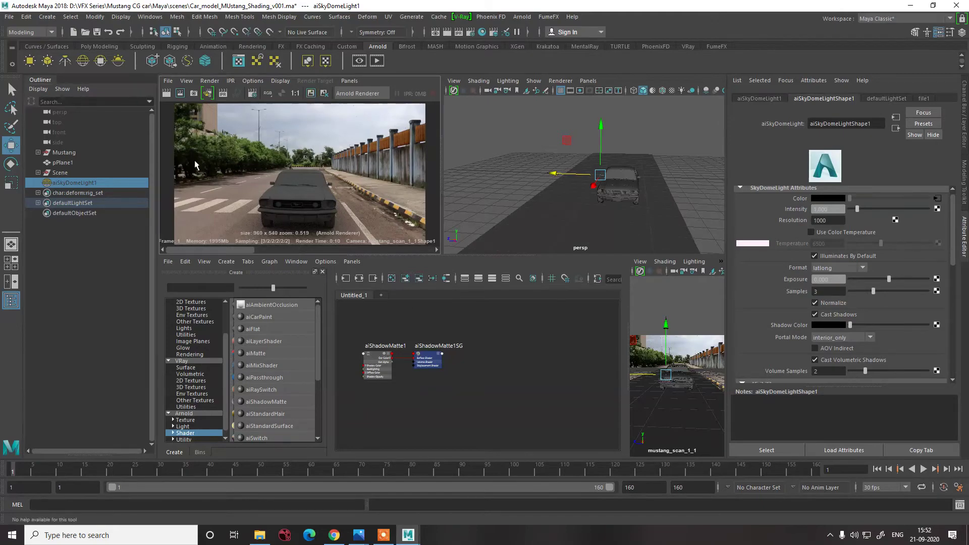
{"action": "left_click", "coordinate": [180, 94]}
{"action": "mouse_move", "coordinate": [213, 250]}
{"action": "left_mouse_down"}
{"action": "mouse_move", "coordinate": [294, 250]}
{"action": "mouse_move", "coordinate": [230, 253]}
{"action": "left_mouse_up"}
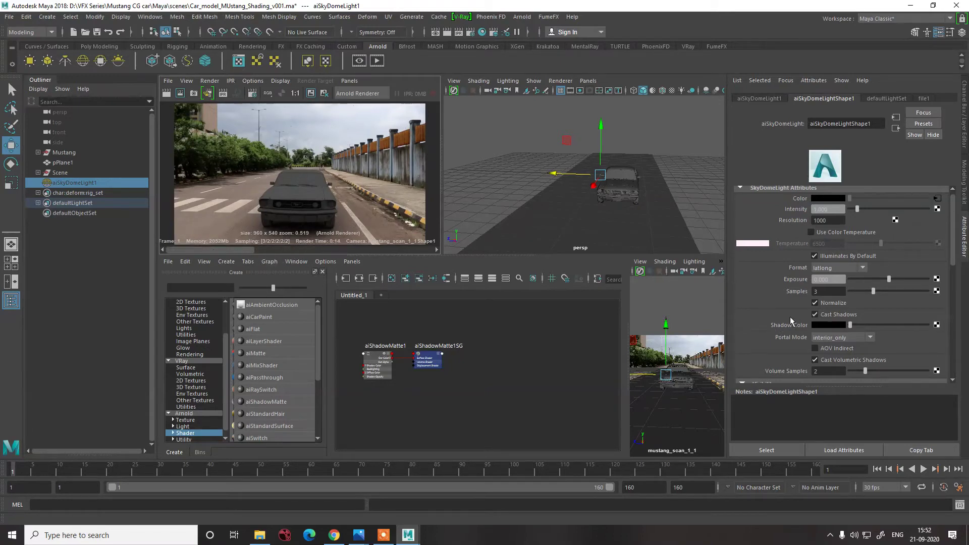
Render the camera view with the sky dome light's samples set to 10, and save the scene
{"action": "left_click", "coordinate": [825, 292]}
{"action": "type", "text": "10"}
{"action": "key", "text": "Return"}
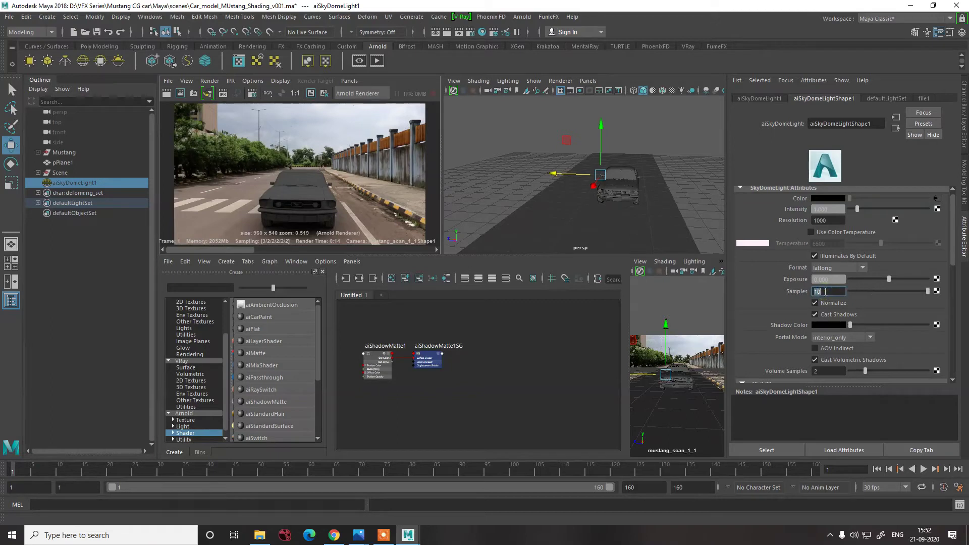
{"action": "left_click", "coordinate": [178, 96]}
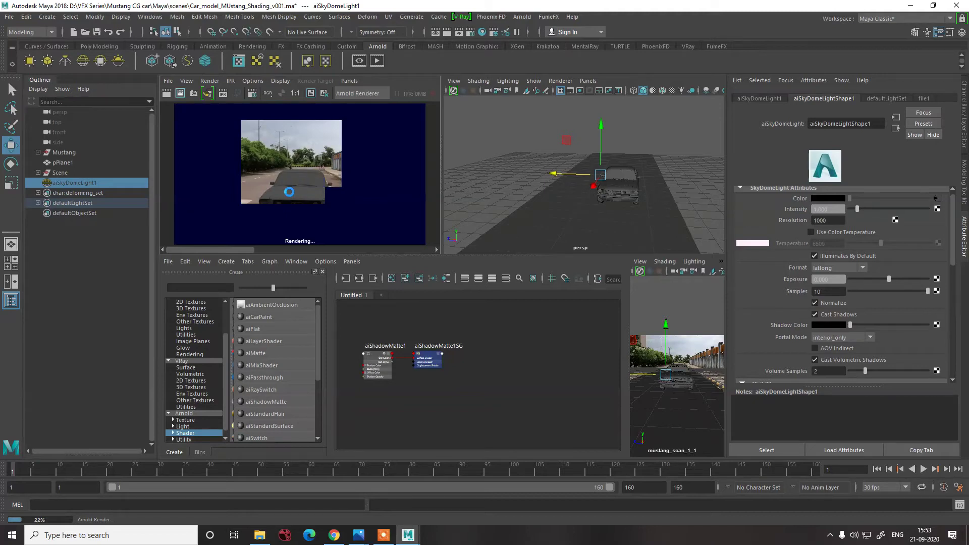
{"action": "key", "text": "ctrl+s"}
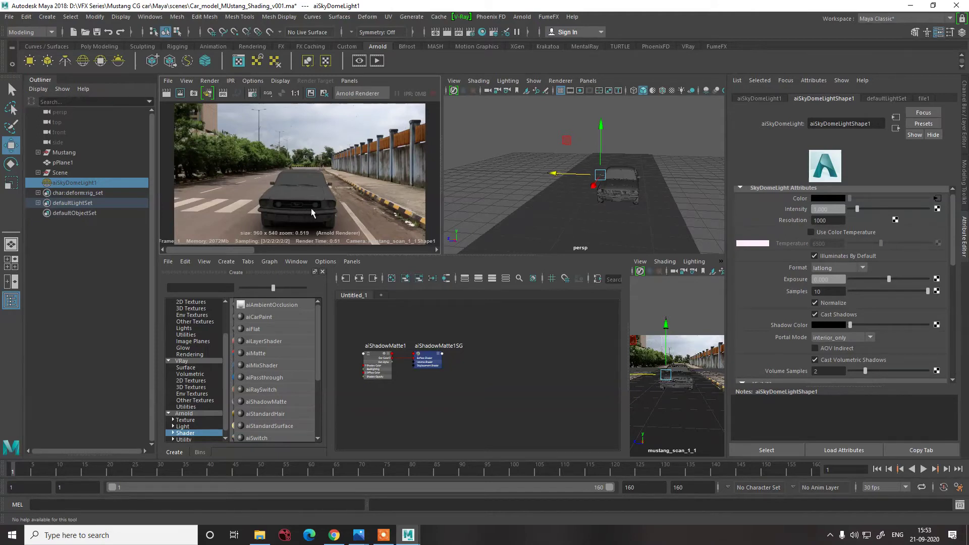
Create a directional light and scale it up until its icon is much larger than the car
{"action": "left_click", "coordinate": [516, 185]}
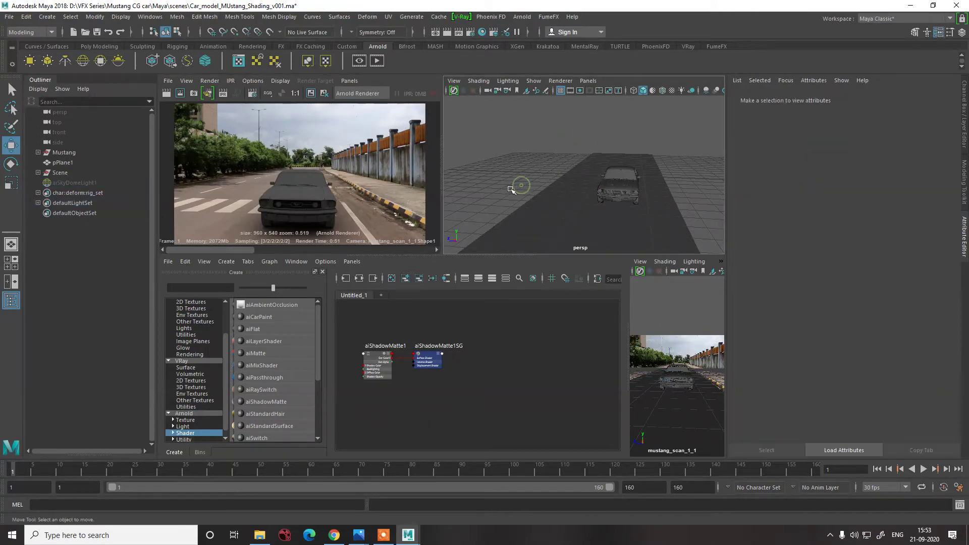
{"action": "left_click", "coordinate": [241, 47]}
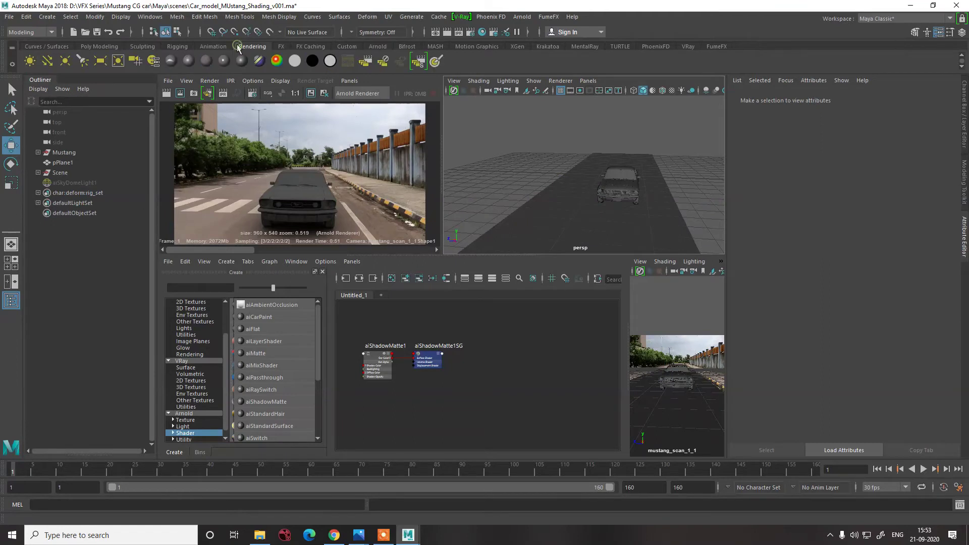
{"action": "left_click", "coordinate": [56, 66]}
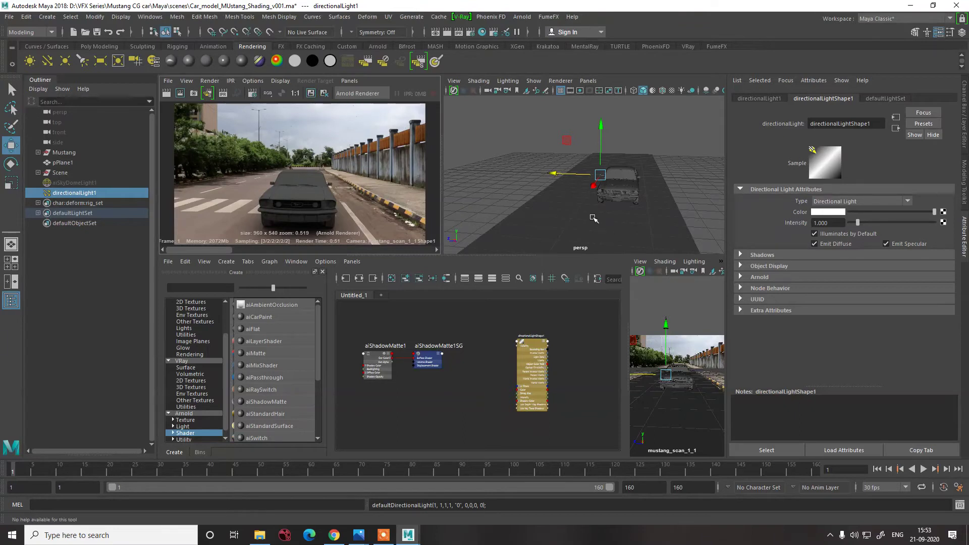
{"action": "key", "text": "r"}
{"action": "left_click_drag", "start_coordinate": [603, 175], "coordinate": [797, 204]}
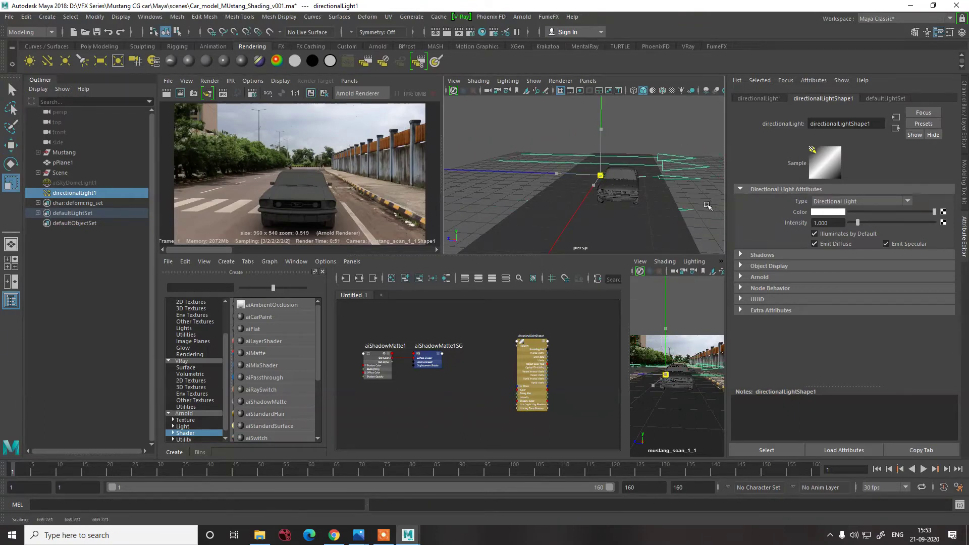
Rotate the directional light so it shines steeply down onto the car and ground, and render the camera view
{"action": "key", "text": "e"}
{"action": "mouse_move", "coordinate": [642, 150]}
{"action": "left_mouse_down"}
{"action": "mouse_move", "coordinate": [655, 216]}
{"action": "mouse_move", "coordinate": [569, 211]}
{"action": "mouse_move", "coordinate": [588, 208]}
{"action": "mouse_move", "coordinate": [583, 236]}
{"action": "mouse_move", "coordinate": [589, 201]}
{"action": "mouse_move", "coordinate": [644, 152]}
{"action": "mouse_move", "coordinate": [636, 153]}
{"action": "left_mouse_up"}
{"action": "left_click_drag", "start_coordinate": [595, 199], "coordinate": [679, 198], "text": "alt"}
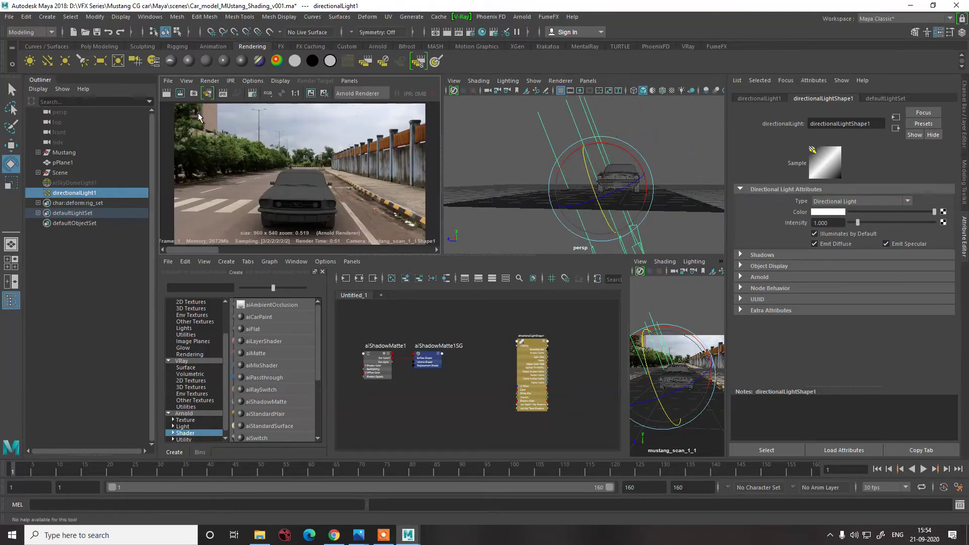
{"action": "left_click", "coordinate": [181, 94]}
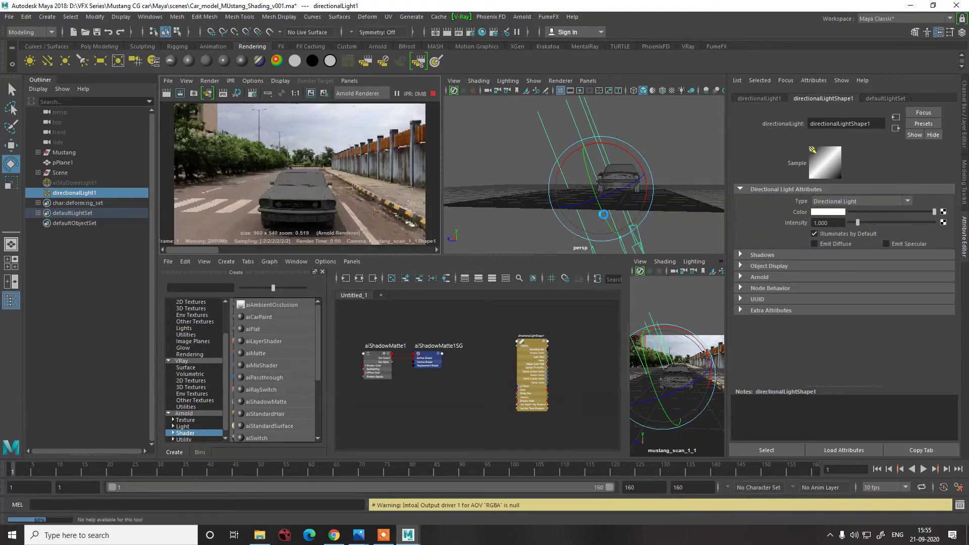
Fine-tune the directional light's rotation with the live IPR render running, and inspect a full render of the camera view
{"action": "left_click_drag", "start_coordinate": [597, 215], "coordinate": [626, 178], "text": "alt"}
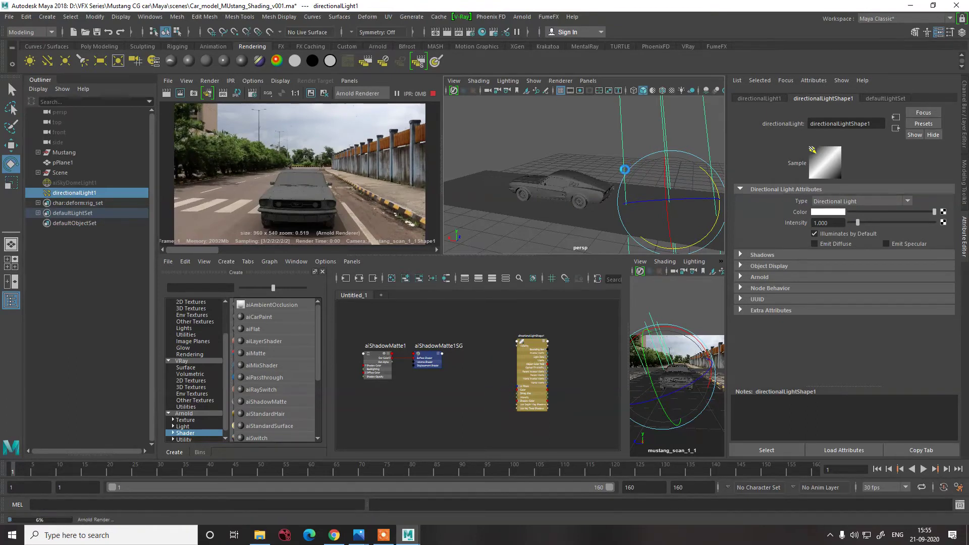
{"action": "left_click_drag", "start_coordinate": [635, 163], "coordinate": [624, 170]}
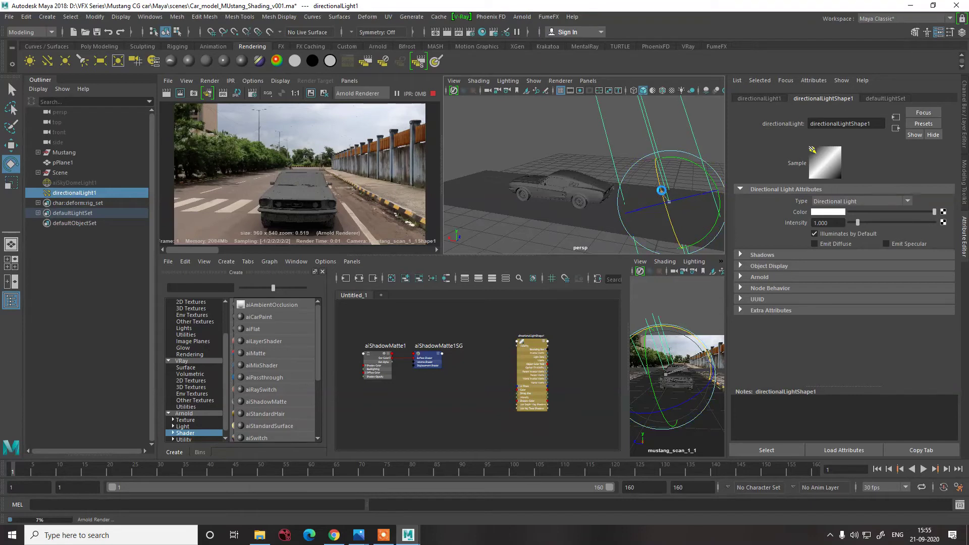
{"action": "left_click_drag", "start_coordinate": [661, 190], "coordinate": [661, 190]}
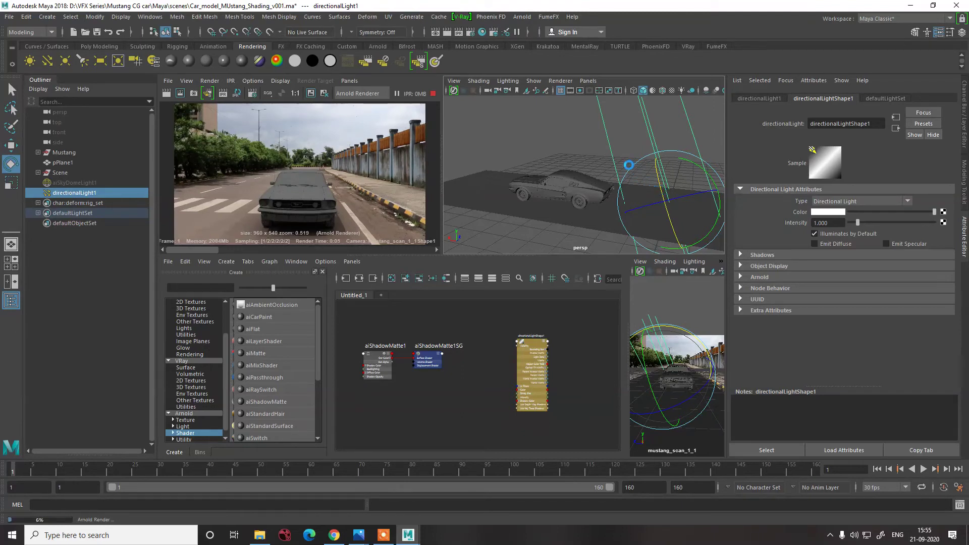
{"action": "left_click_drag", "start_coordinate": [628, 165], "coordinate": [632, 194]}
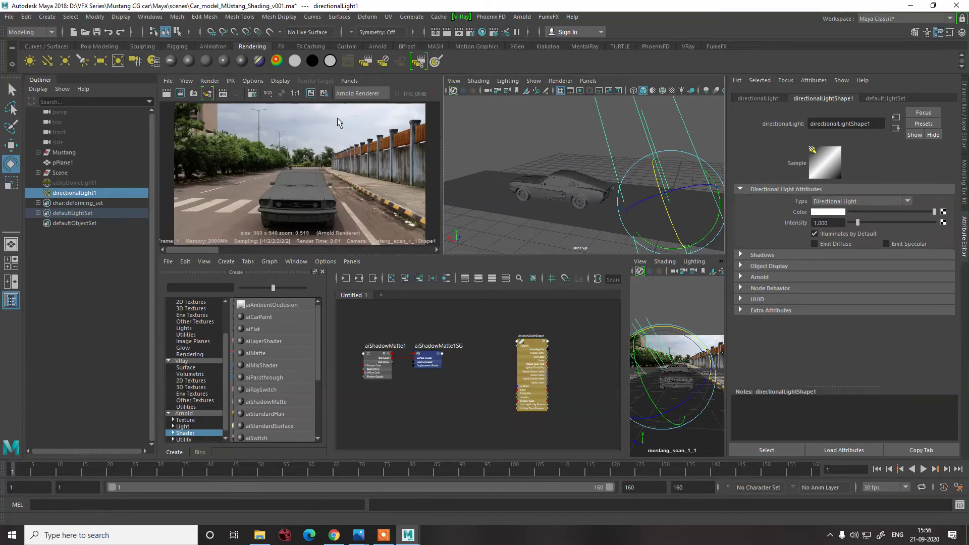
{"action": "left_click", "coordinate": [204, 183]}
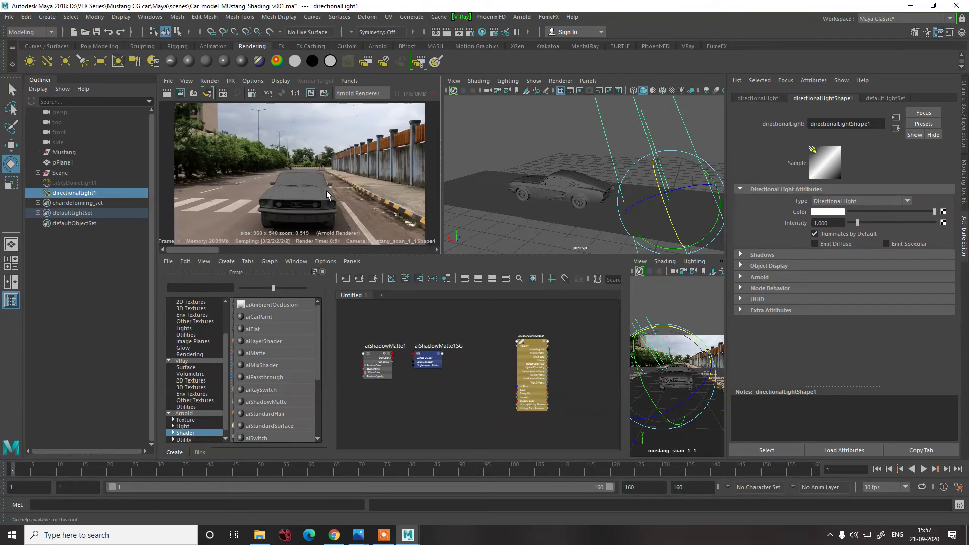
{"action": "scroll", "coordinate": [331, 182], "scroll_direction": "down", "scroll_amount": 2}
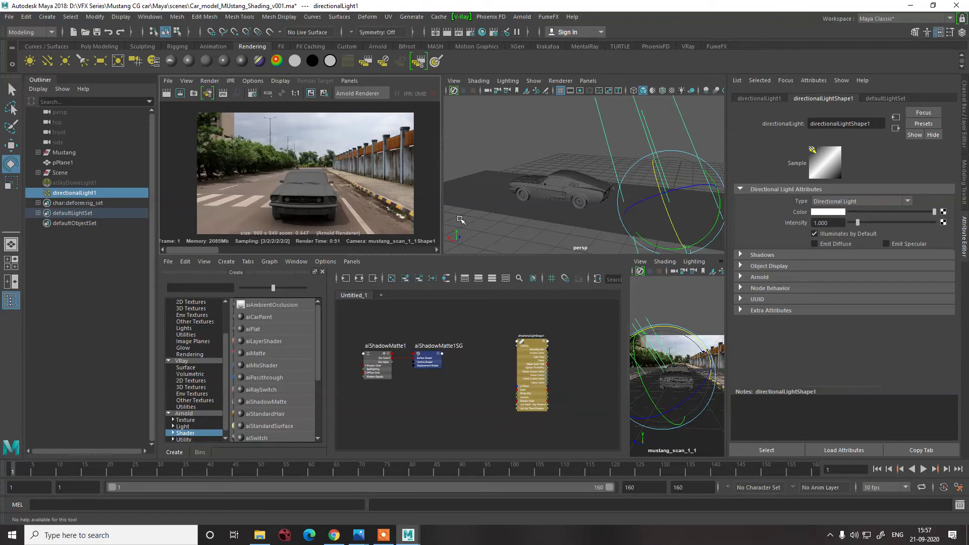
Delete the set char:deform:rig_set from the scene
{"action": "left_click", "coordinate": [95, 205]}
{"action": "key", "text": "Delete"}
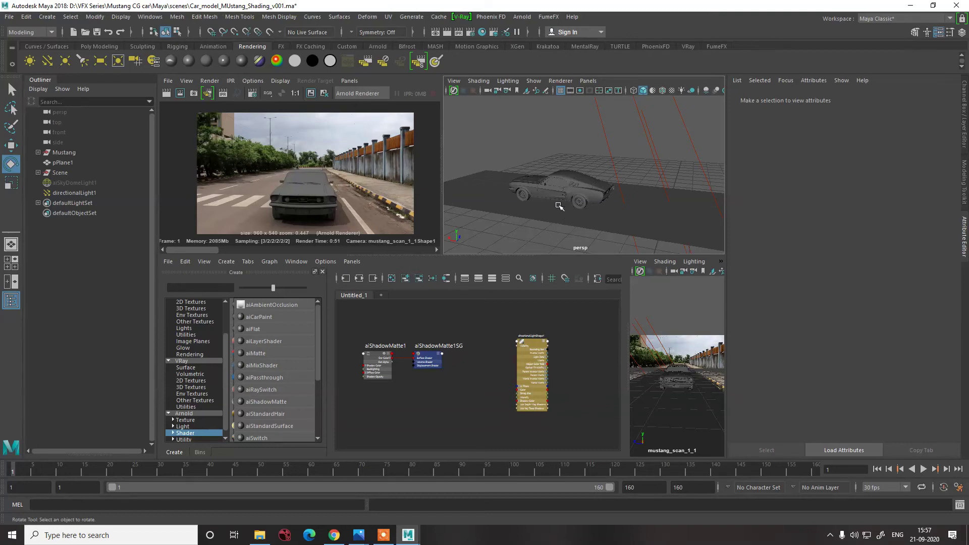
Create a polygon sphere and scale it down uniformly to a small ball
{"action": "left_click", "coordinate": [99, 46]}
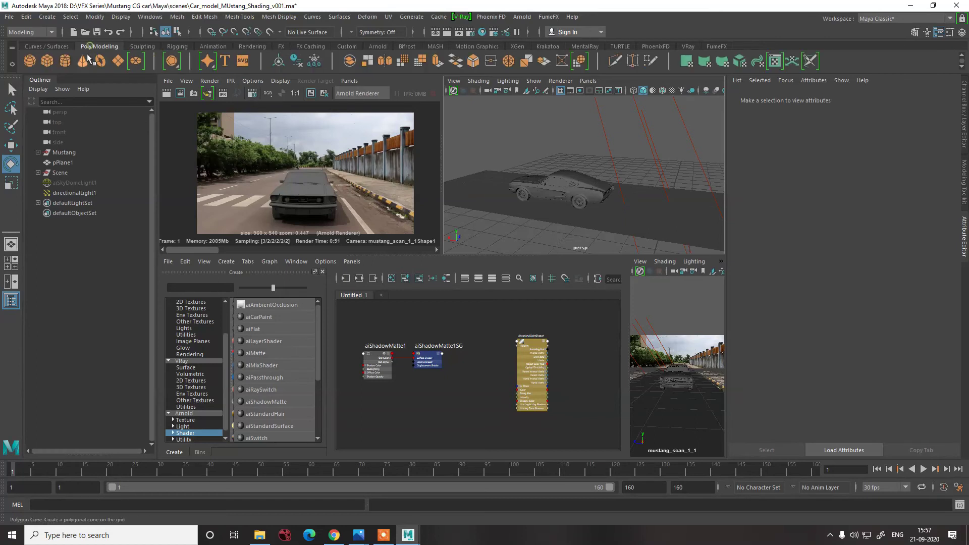
{"action": "left_click", "coordinate": [30, 61]}
{"action": "key", "text": "w"}
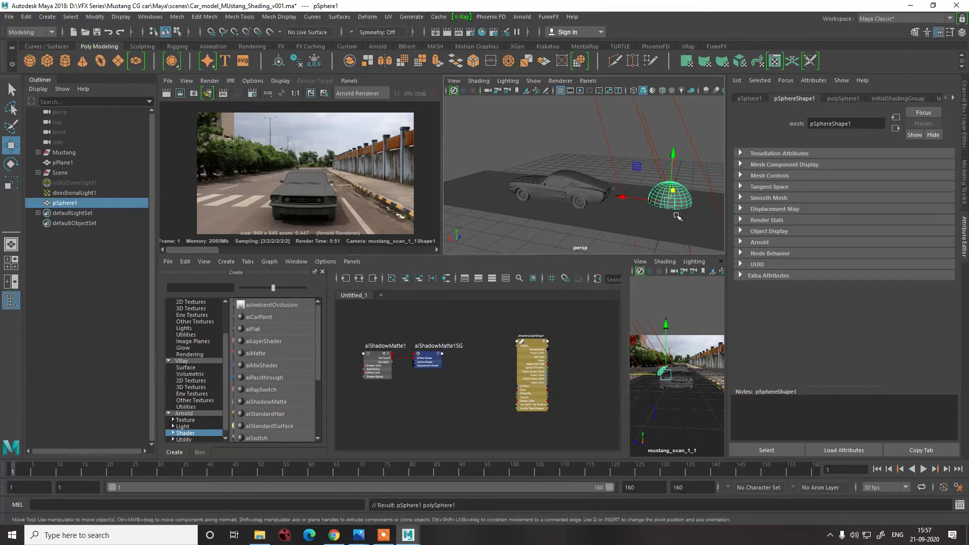
{"action": "key", "text": "r"}
{"action": "left_click_drag", "start_coordinate": [674, 206], "coordinate": [656, 206]}
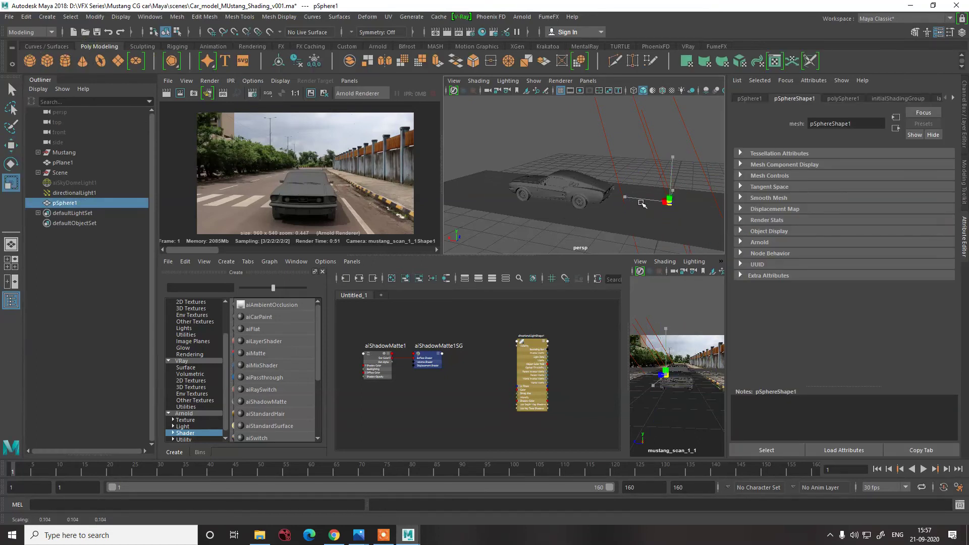
Move the small sphere beside the front of the car and raise it above the ground plane
{"action": "key", "text": "w"}
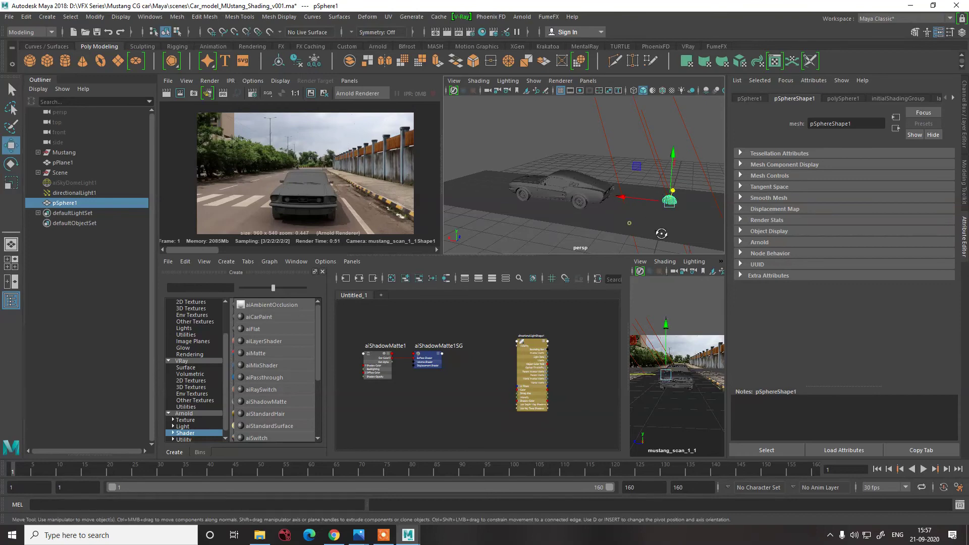
{"action": "left_click_drag", "start_coordinate": [658, 232], "coordinate": [689, 236], "text": "alt"}
{"action": "left_click_drag", "start_coordinate": [605, 186], "coordinate": [547, 218]}
{"action": "left_click_drag", "start_coordinate": [577, 154], "coordinate": [577, 142]}
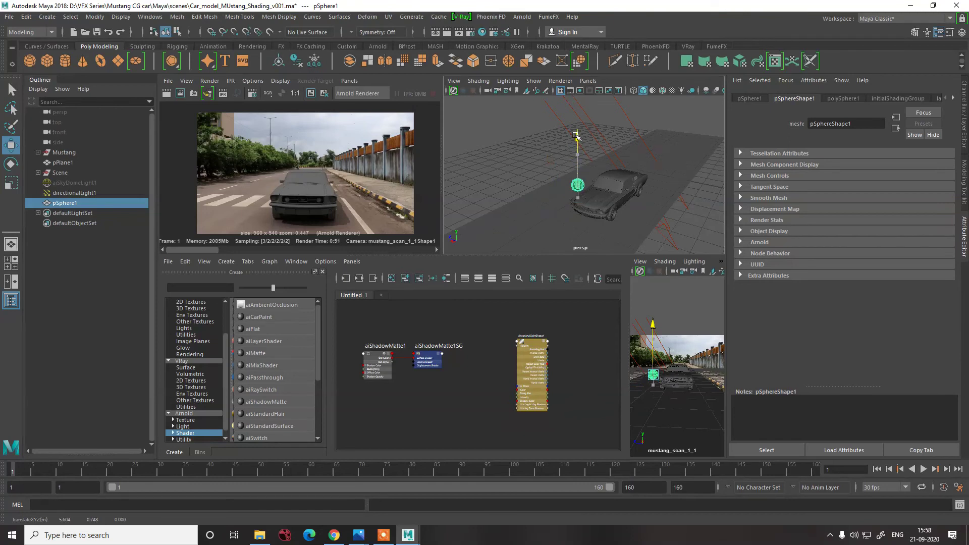
{"action": "left_click_drag", "start_coordinate": [543, 178], "coordinate": [566, 190]}
{"action": "key", "text": "ctrl+d"}
{"action": "key", "text": "ctrl+z"}
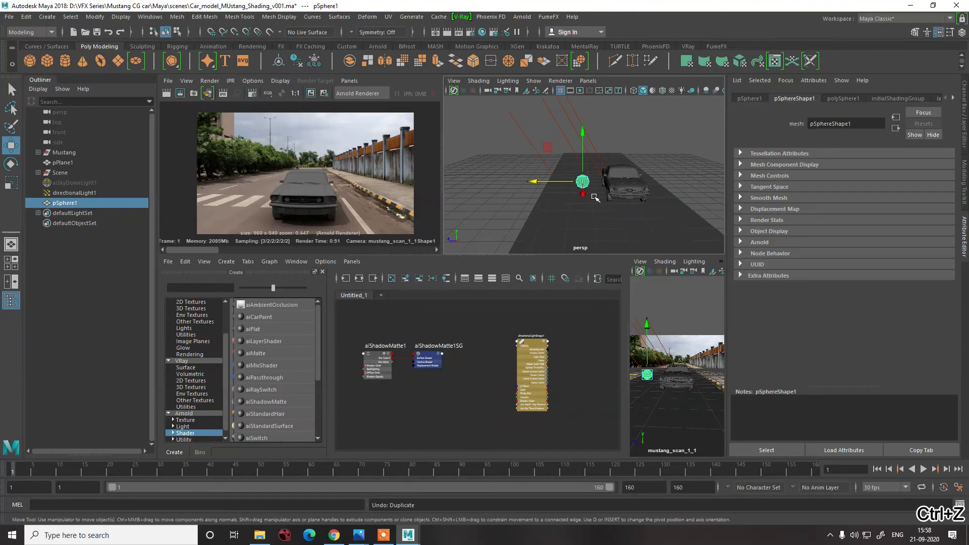
Scale the sphere down slightly and widen the mustang_scan_1_1 camera viewport to check it beside the car
{"action": "key", "text": "r"}
{"action": "left_click_drag", "start_coordinate": [580, 181], "coordinate": [582, 182]}
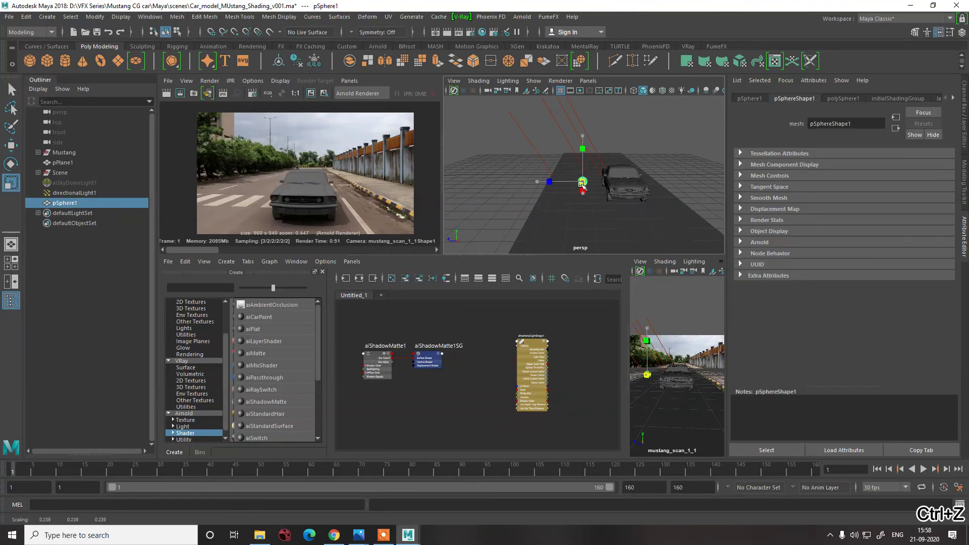
{"action": "left_click_drag", "start_coordinate": [628, 379], "coordinate": [512, 386]}
{"action": "scroll", "coordinate": [544, 403], "scroll_direction": "down", "scroll_amount": 3}
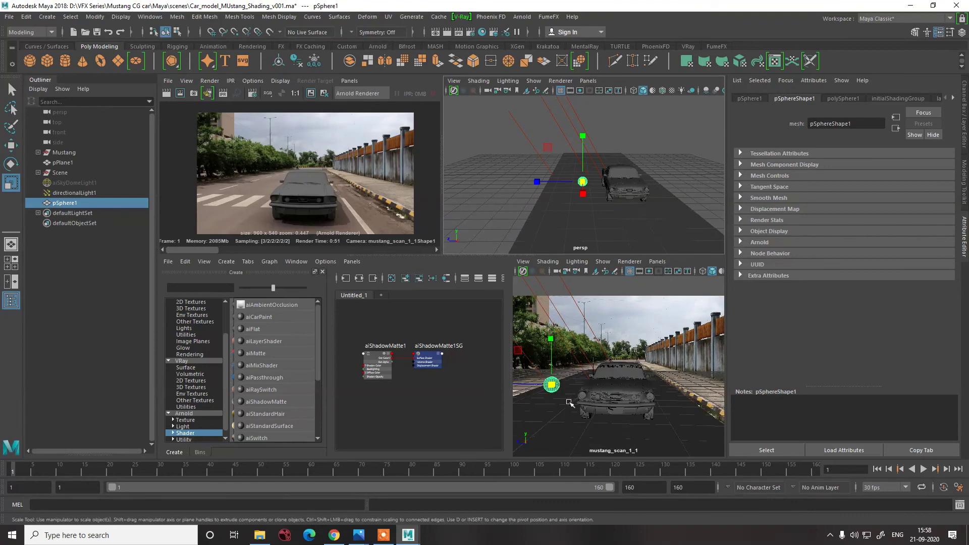
Duplicate the sphere and place the two spheres next to each other beside the car
{"action": "key", "text": "w"}
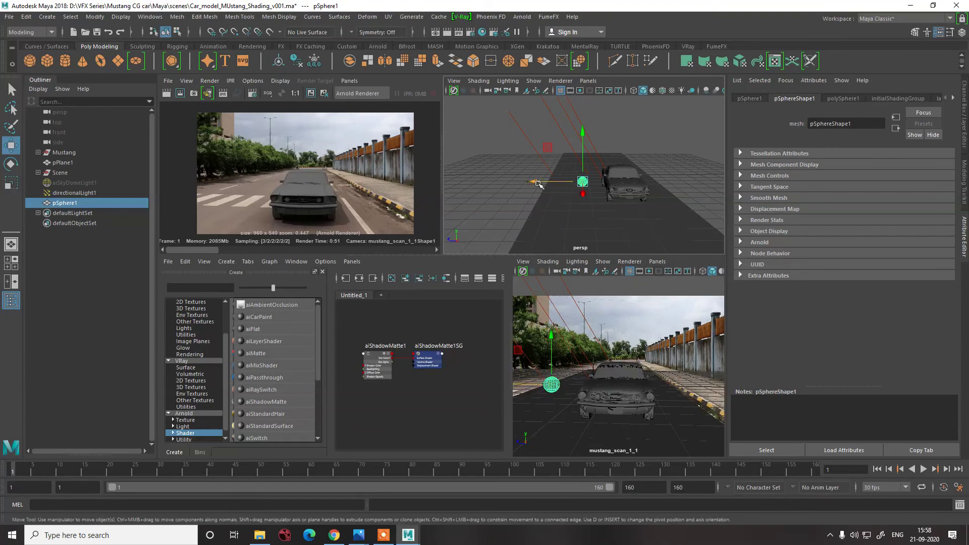
{"action": "left_click_drag", "start_coordinate": [532, 182], "coordinate": [514, 183]}
{"action": "key", "text": "ctrl+d"}
{"action": "left_click", "coordinate": [507, 226]}
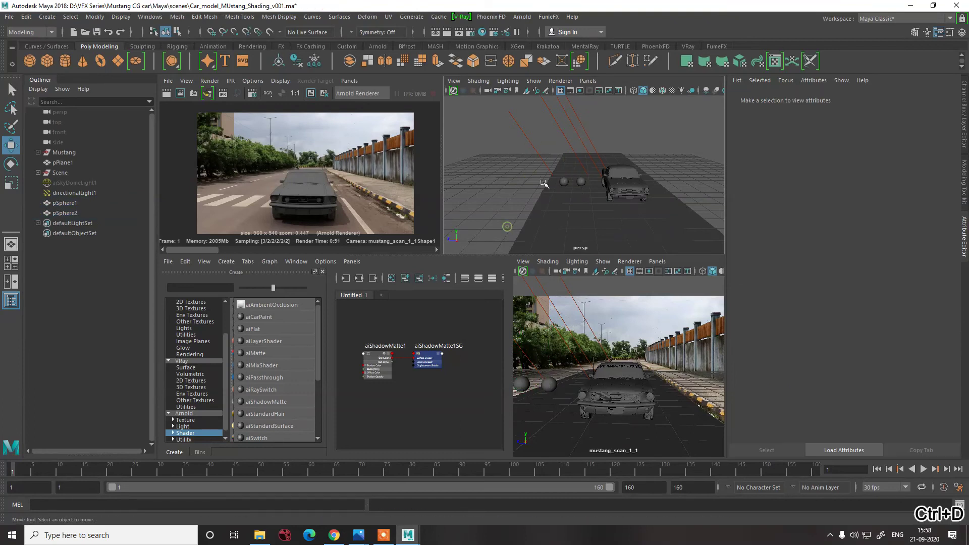
{"action": "scroll", "coordinate": [585, 361], "scroll_direction": "down", "scroll_amount": 3}
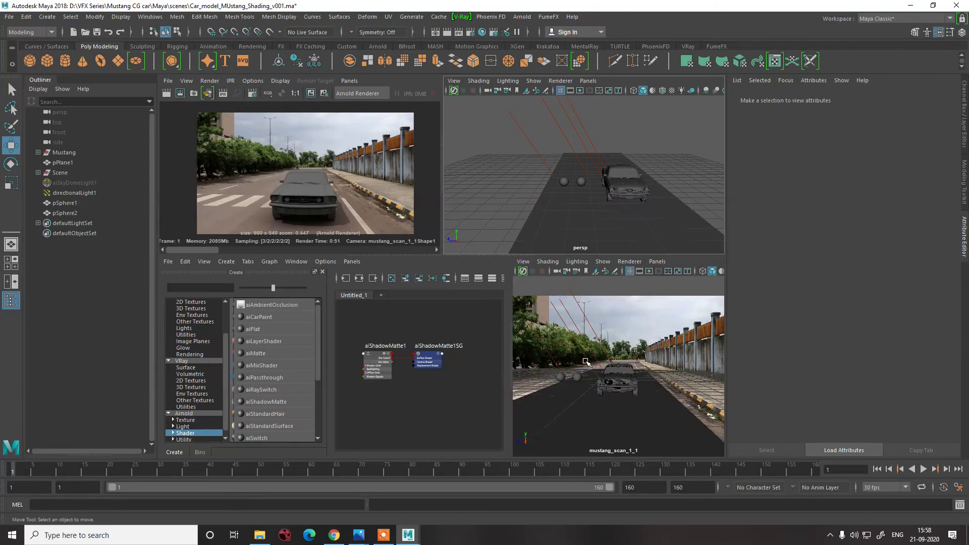
{"action": "key", "text": "alt+v"}
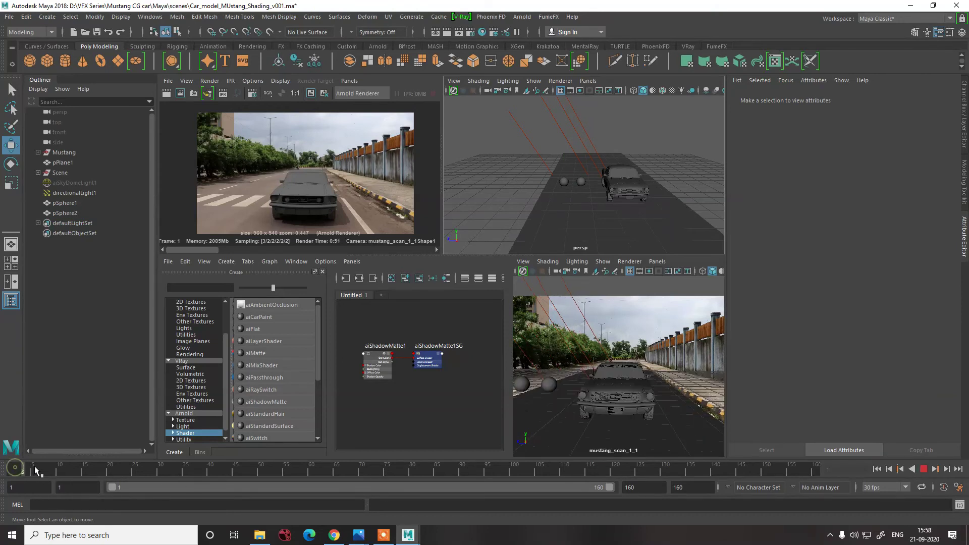
{"action": "key", "text": "Escape"}
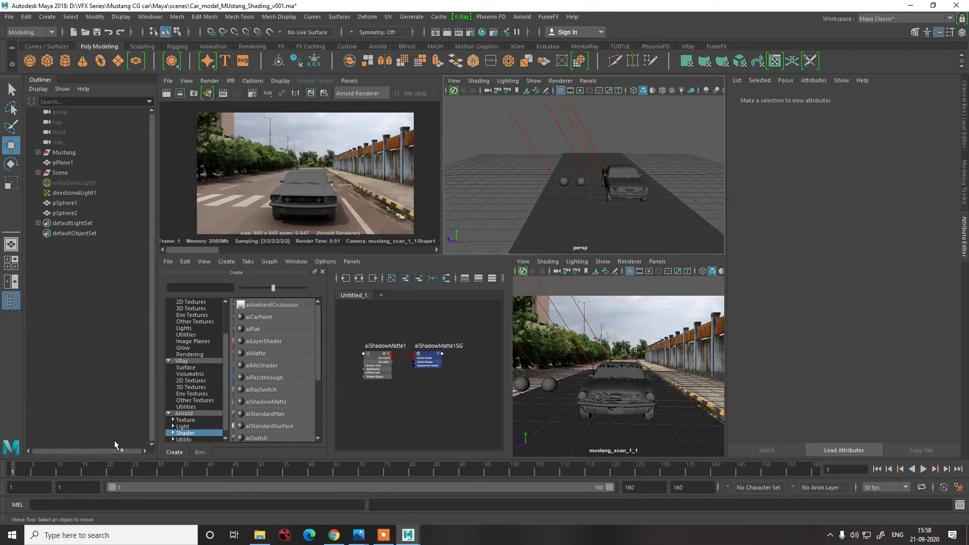
Move the outer sphere, pSphere2, slightly closer to the other sphere beside the car
{"action": "left_click", "coordinate": [522, 385]}
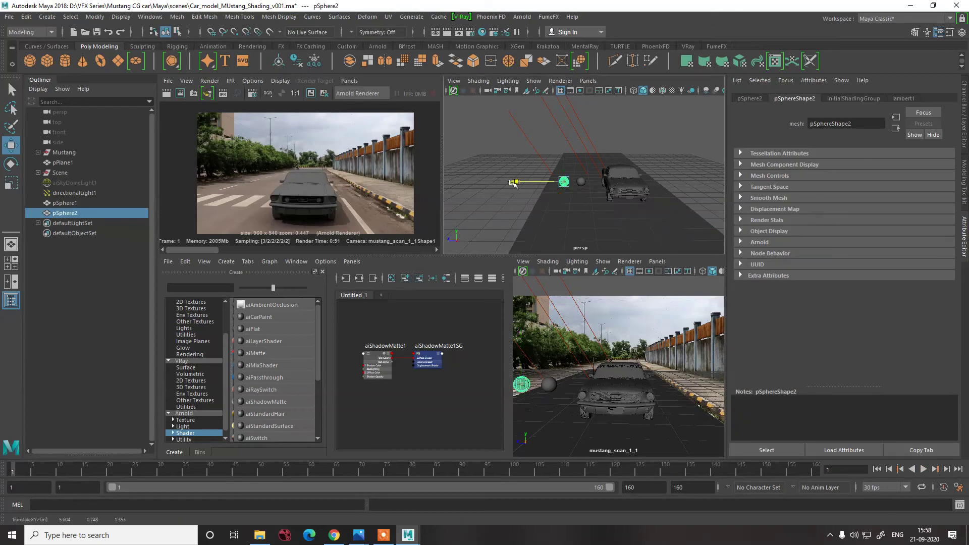
{"action": "left_click", "coordinate": [495, 201]}
{"action": "left_click", "coordinate": [578, 182]}
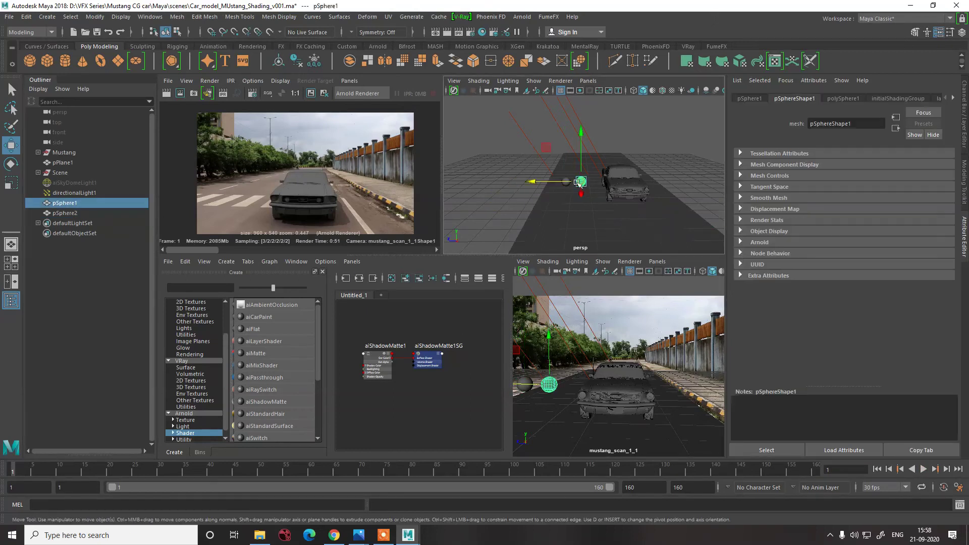
{"action": "left_click", "coordinate": [484, 209]}
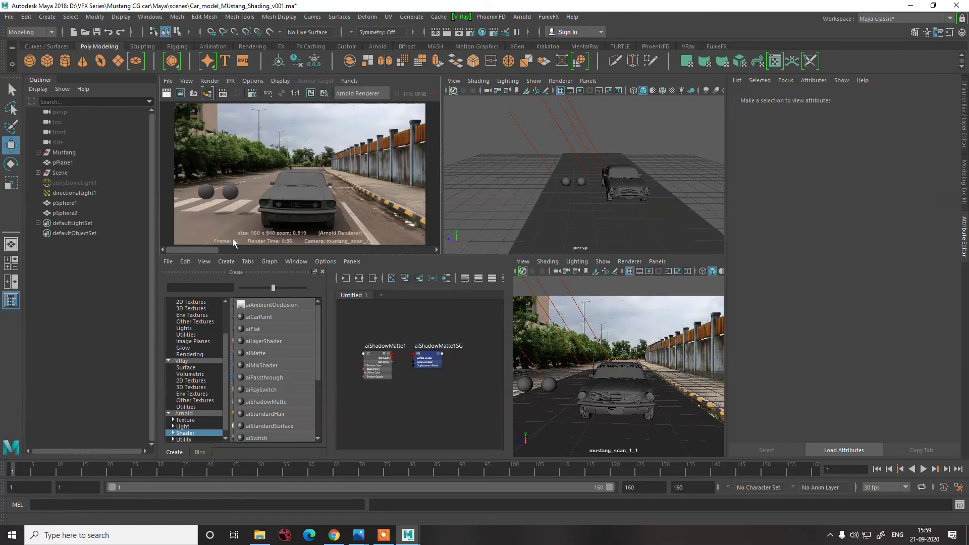
Turn off Casts Shadows, Receive Shadows and Visible In Reflections in the render stats of pSphere1, the sphere nearer the car
{"action": "left_click", "coordinate": [581, 181]}
{"action": "left_click", "coordinate": [777, 221]}
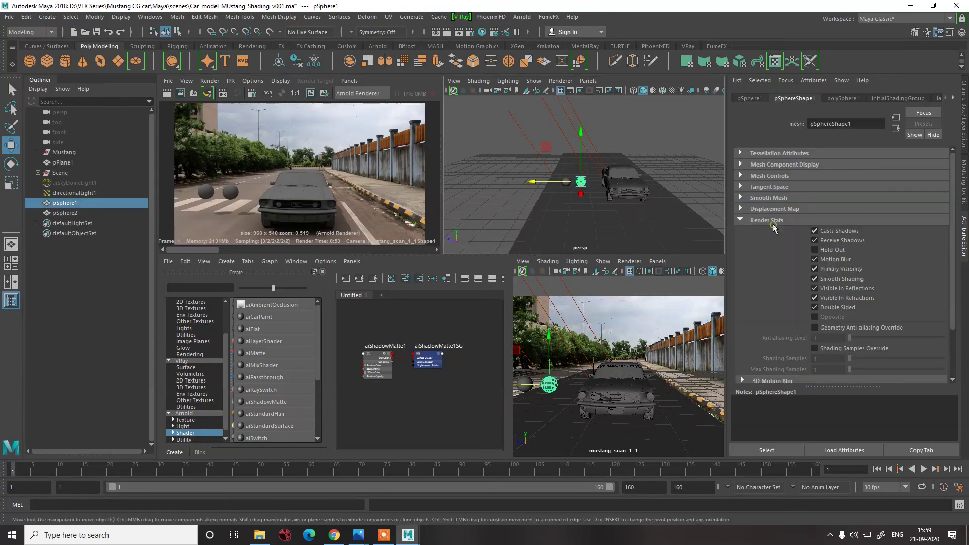
{"action": "left_click", "coordinate": [832, 231]}
{"action": "left_click", "coordinate": [831, 240]}
{"action": "left_click", "coordinate": [824, 288]}
{"action": "left_click", "coordinate": [515, 203]}
Turn off Casts Shadows, Receive Shadows, Visible In Reflections and Visible In Refractions in the render stats of the outer sphere, pSphere2
{"action": "left_click", "coordinate": [566, 183]}
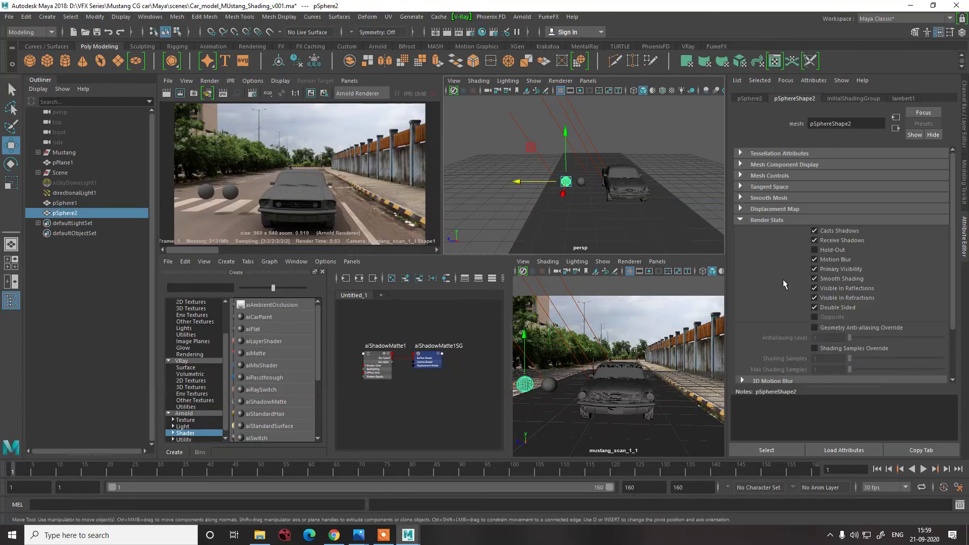
{"action": "left_click", "coordinate": [825, 232]}
{"action": "left_click", "coordinate": [824, 240]}
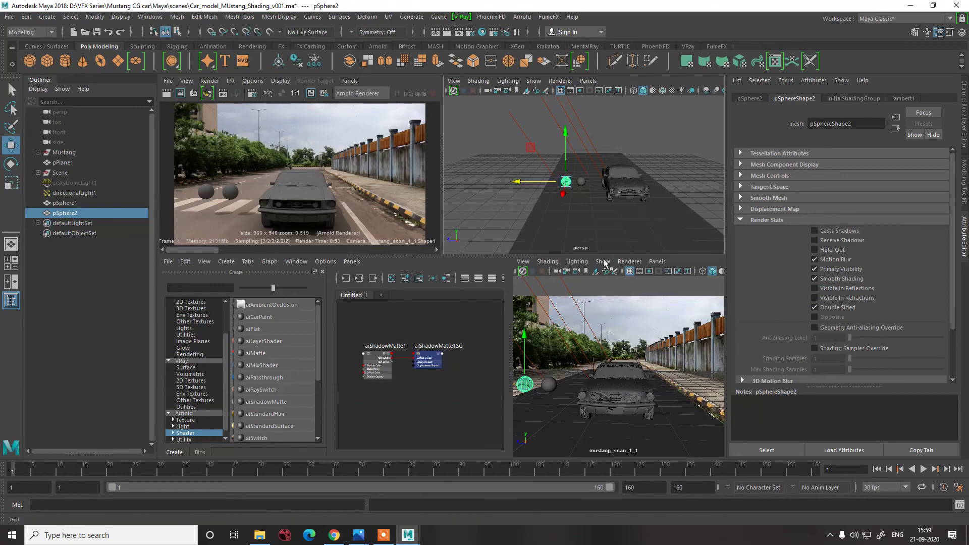
Recheck the render stats of both spheres, clear the selection and save the scene Car_model_MUstang_Shading_v001.ma
{"action": "left_click", "coordinate": [503, 192]}
{"action": "left_click", "coordinate": [581, 181]}
{"action": "left_click", "coordinate": [566, 182]}
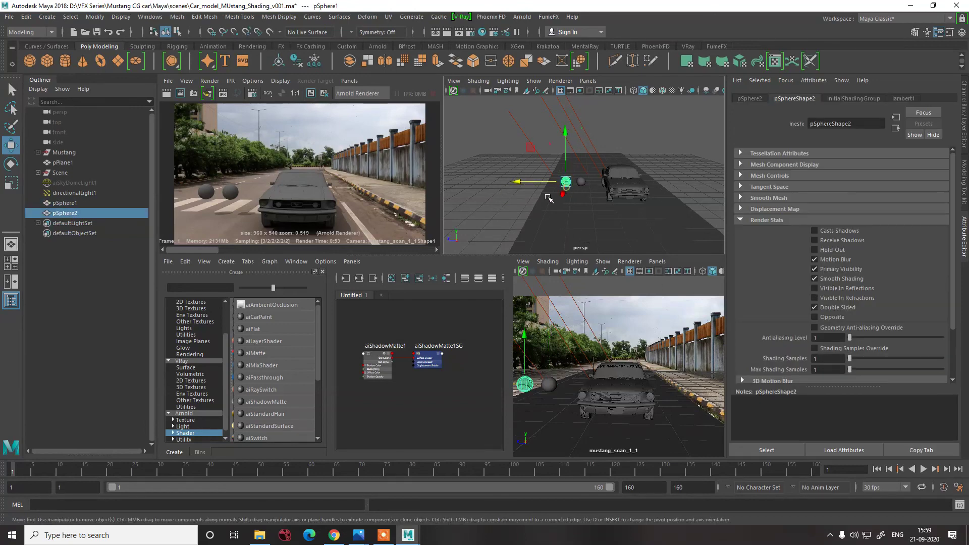
{"action": "left_click", "coordinate": [513, 213]}
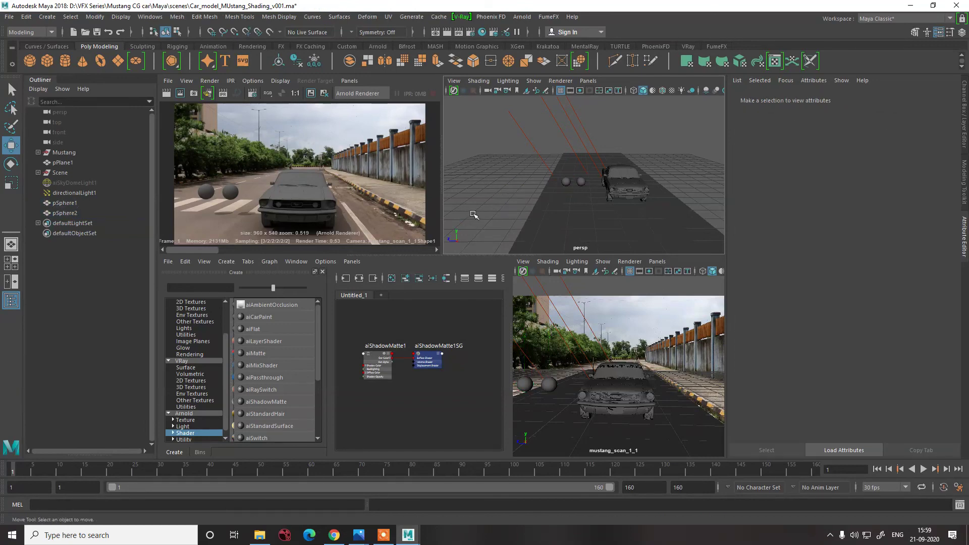
{"action": "key", "text": "ctrl+s"}
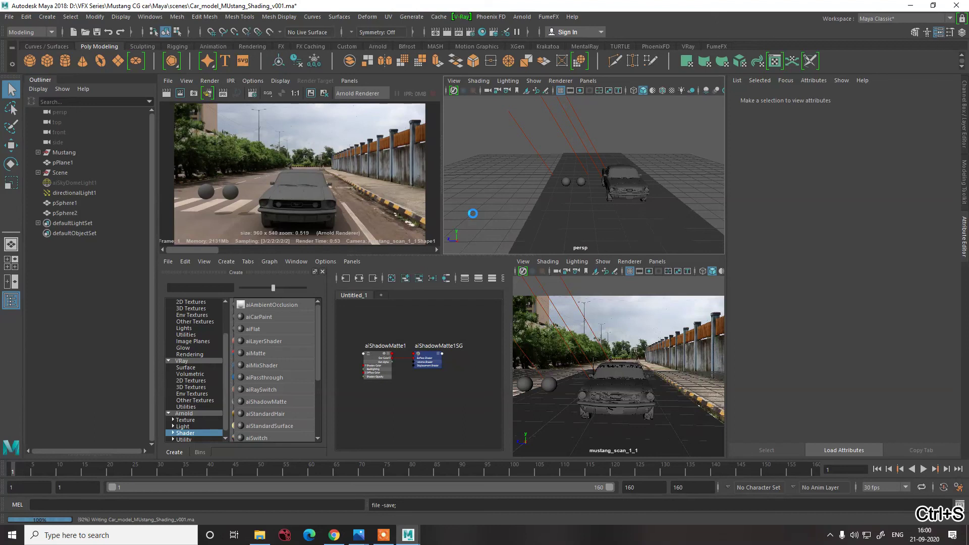